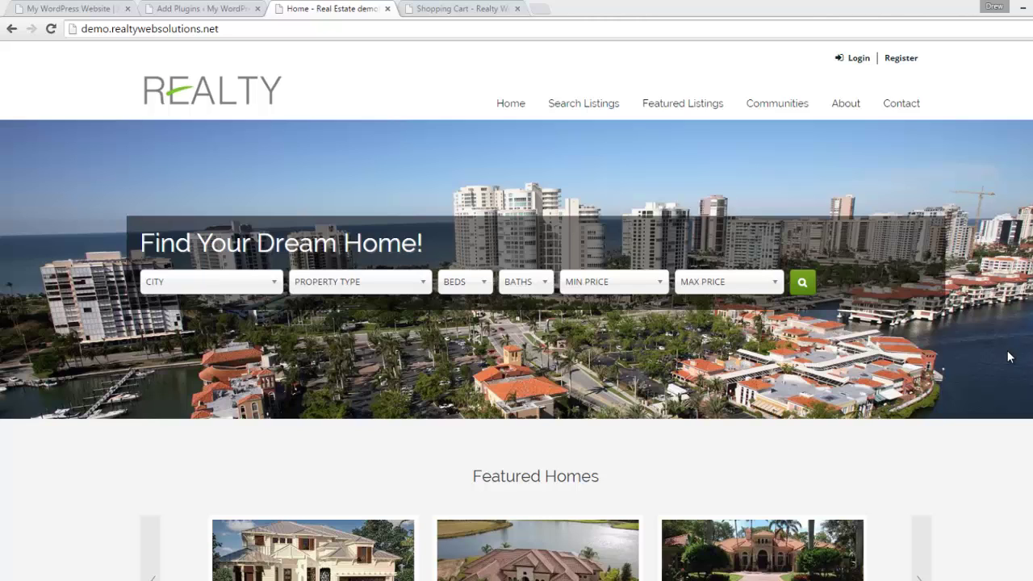
- Scroll through the Realty demo home page, then switch to the My WordPress Website tab
scroll(998, 355, "down", 3)
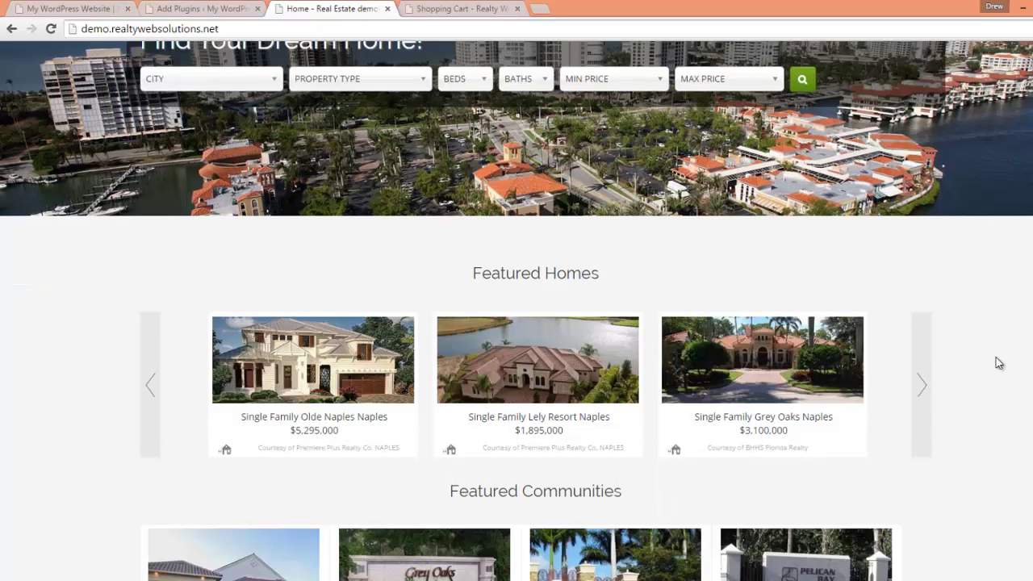
scroll(998, 363, "down", 3)
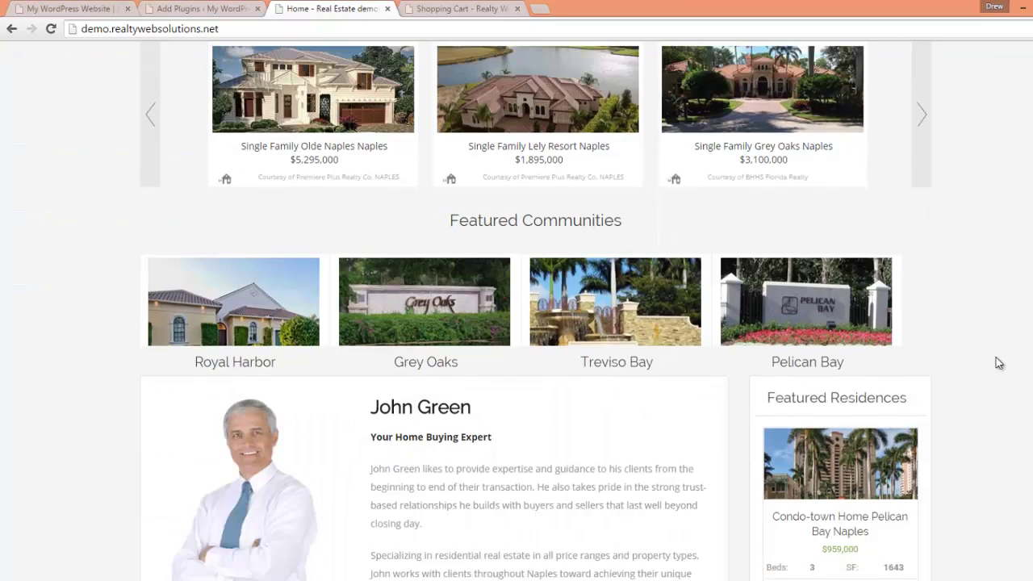
scroll(999, 363, "down", 5)
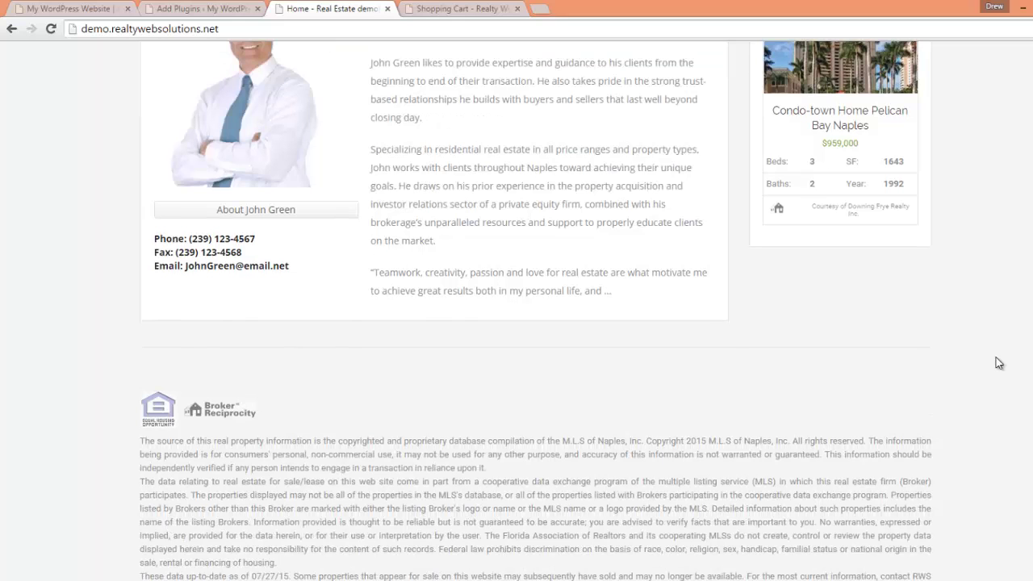
scroll(998, 363, "up", 10)
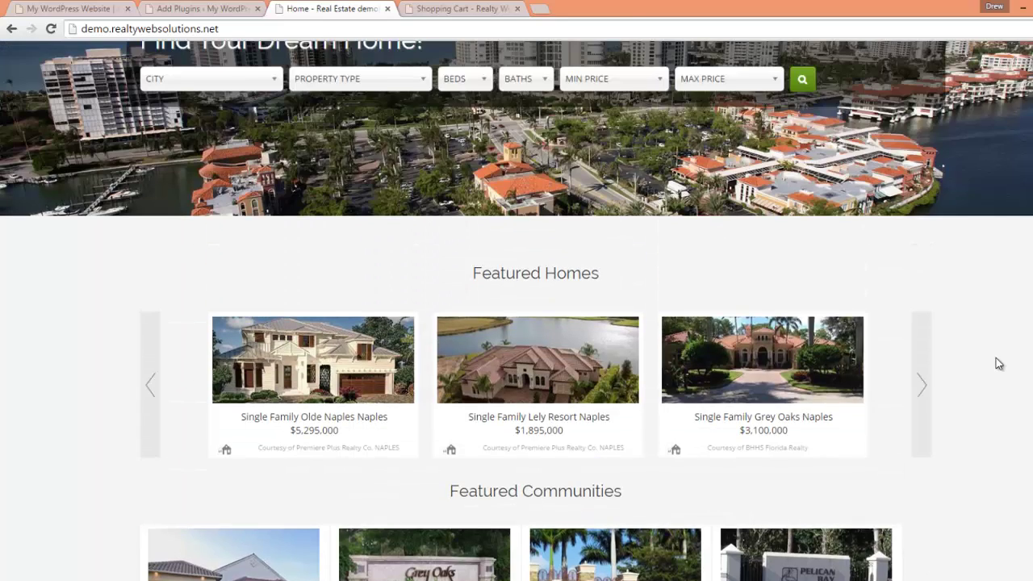
scroll(995, 363, "up", 3)
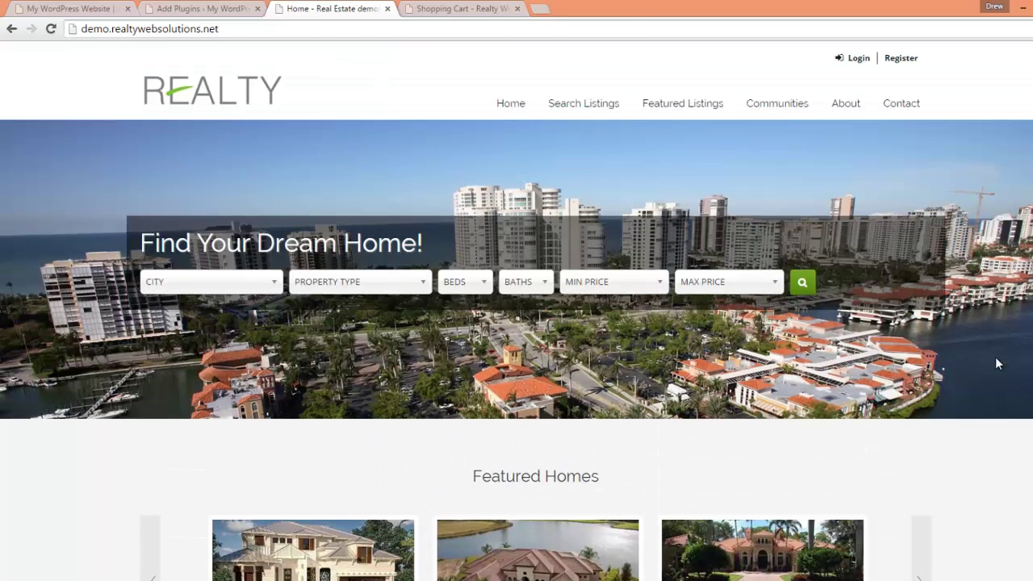
left_click(72, 9)
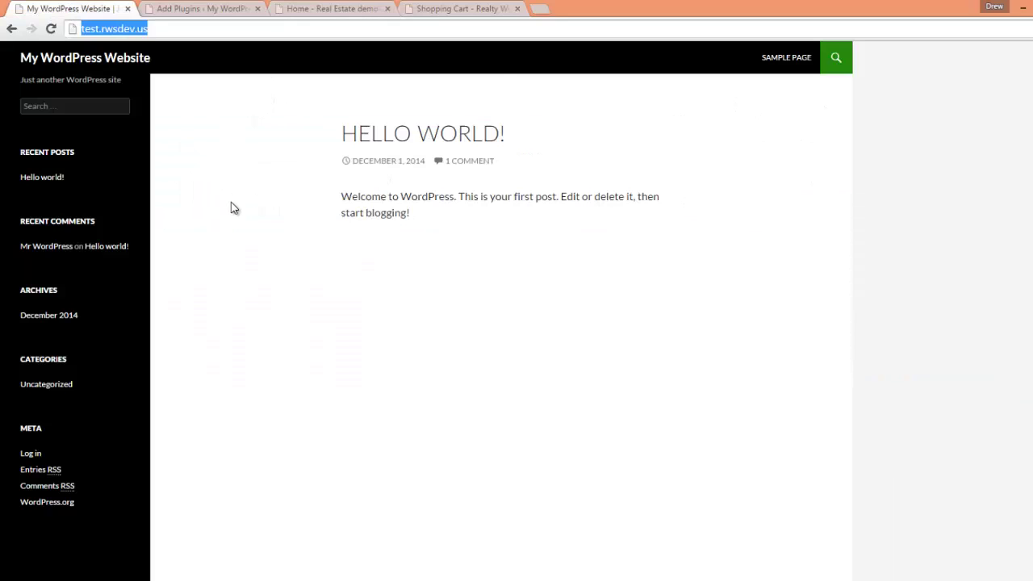
- Upload and install the RWS IDX Lite plugin zip
scroll(230, 212, "down", 1)
scroll(231, 212, "up", 1)
left_click(197, 9)
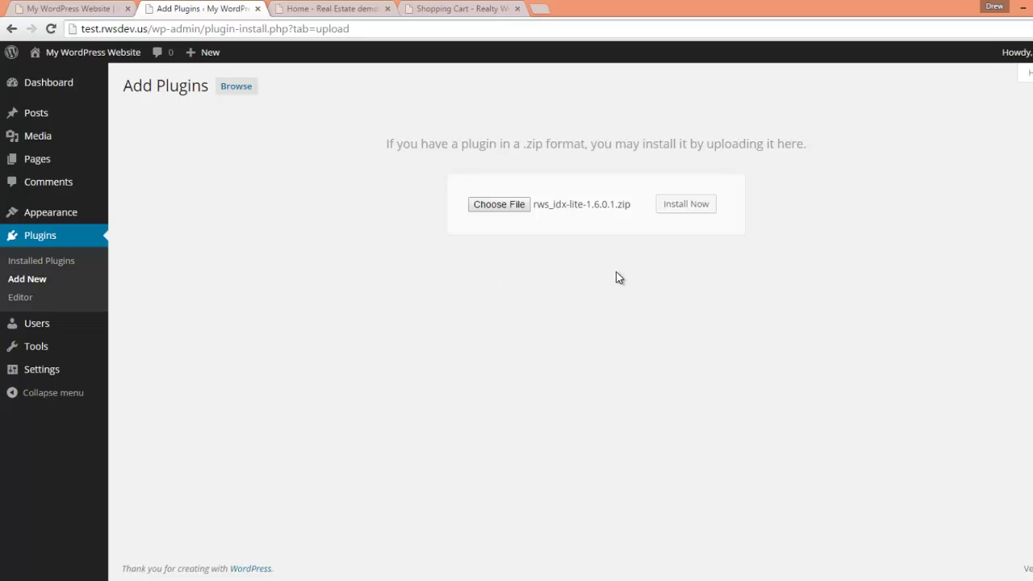
left_click(694, 205)
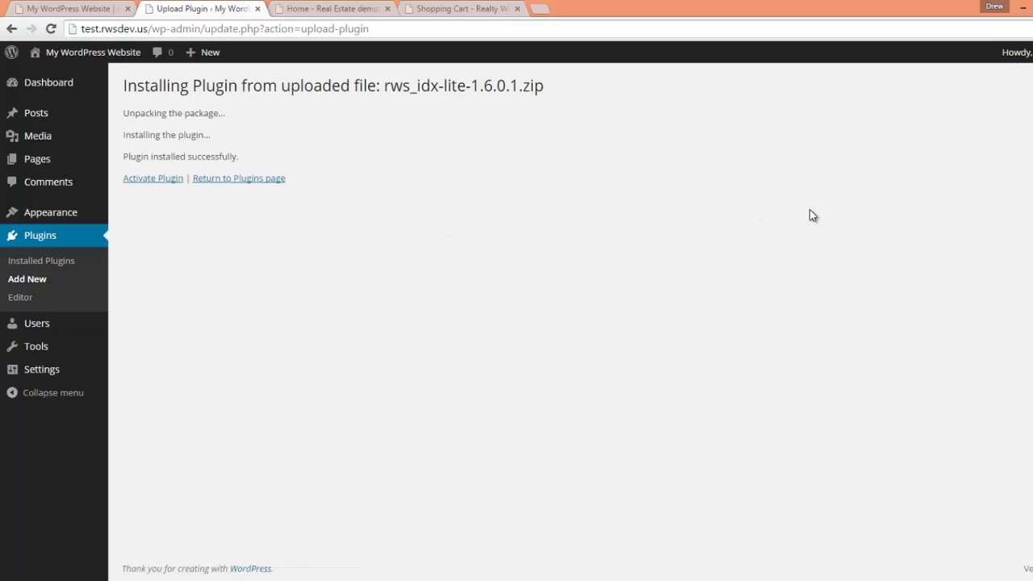
- Activate RWS IDX Lite and go to its RWS IDX Settings page
left_click(164, 179)
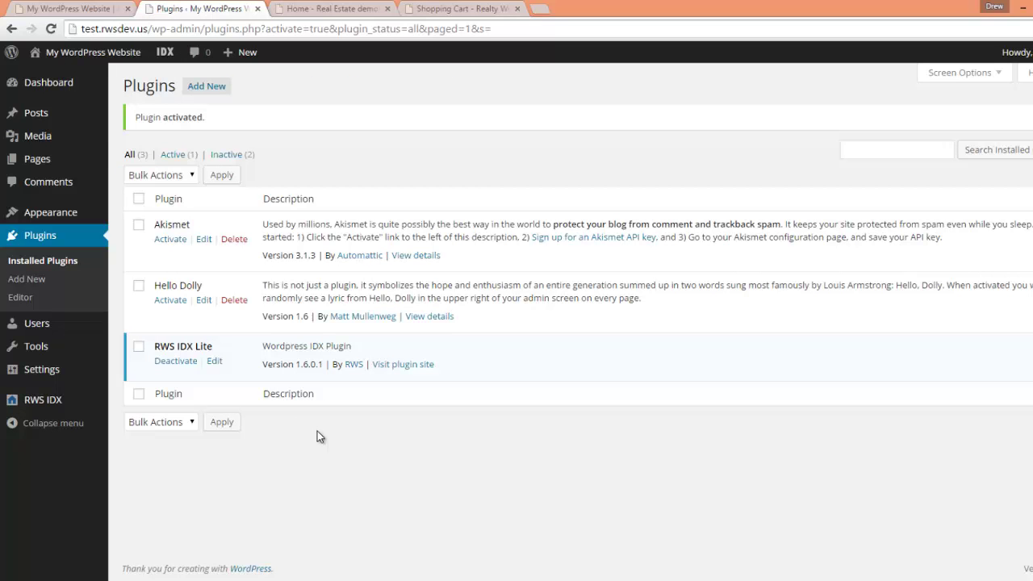
mouse_move(73, 404)
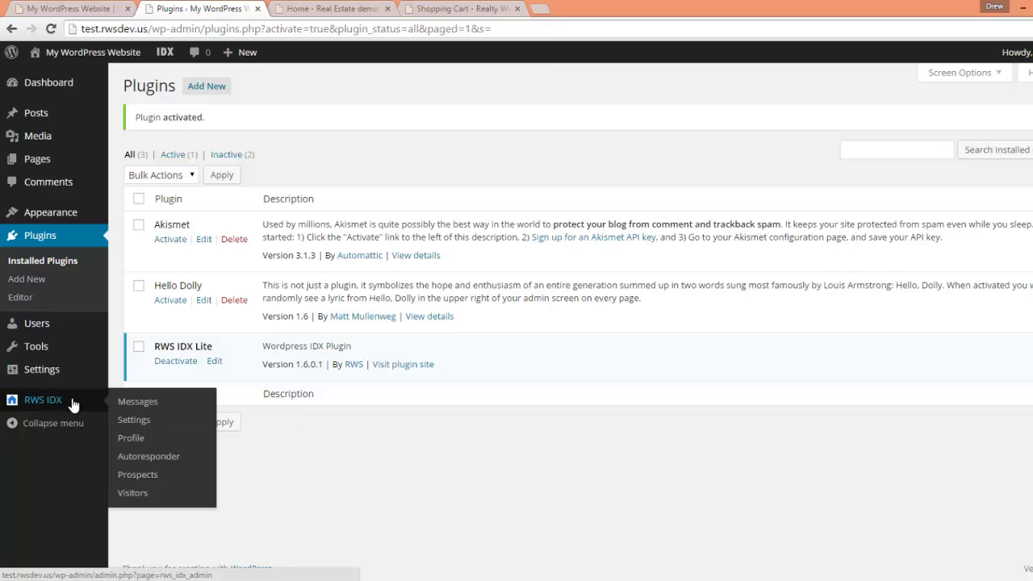
left_click(121, 418)
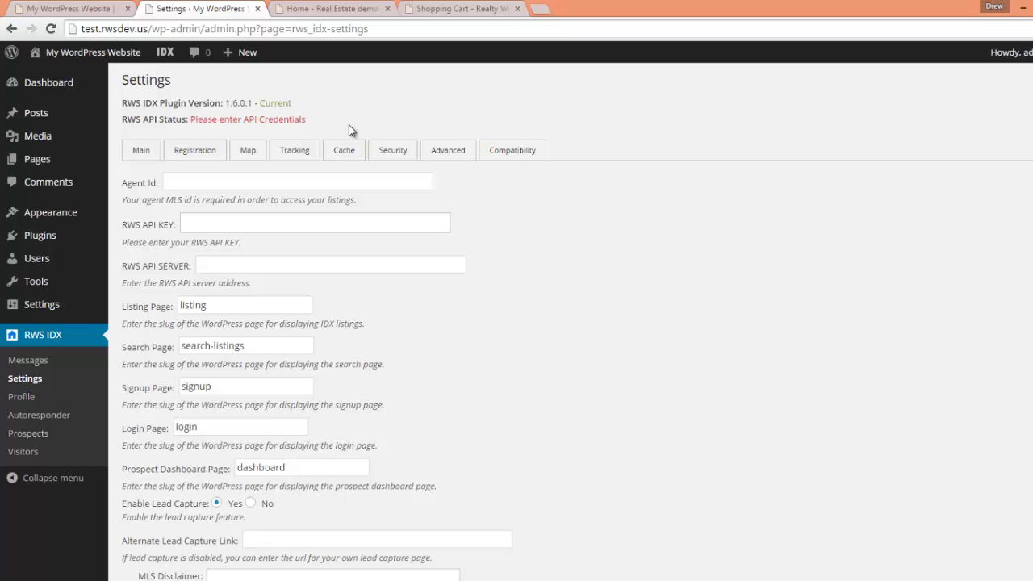
- Enter the agent ID, API key and pasted API server address in the RWS IDX fields
left_click(251, 179)
key("Tab")
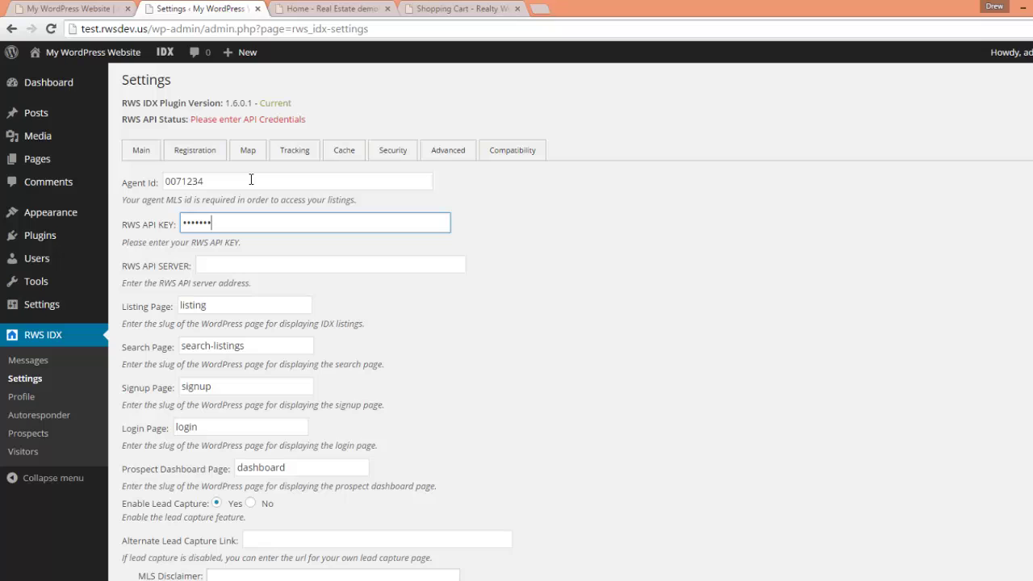
key("Tab")
- Save the RWS IDX settings and reload them to confirm the API status is Active
scroll(573, 428, "down", 8)
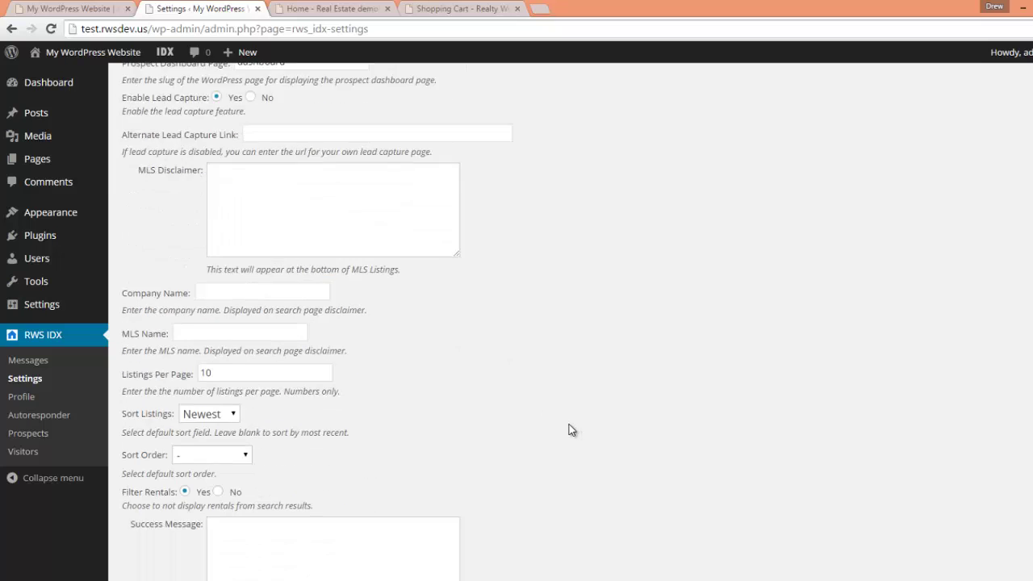
left_click(227, 519)
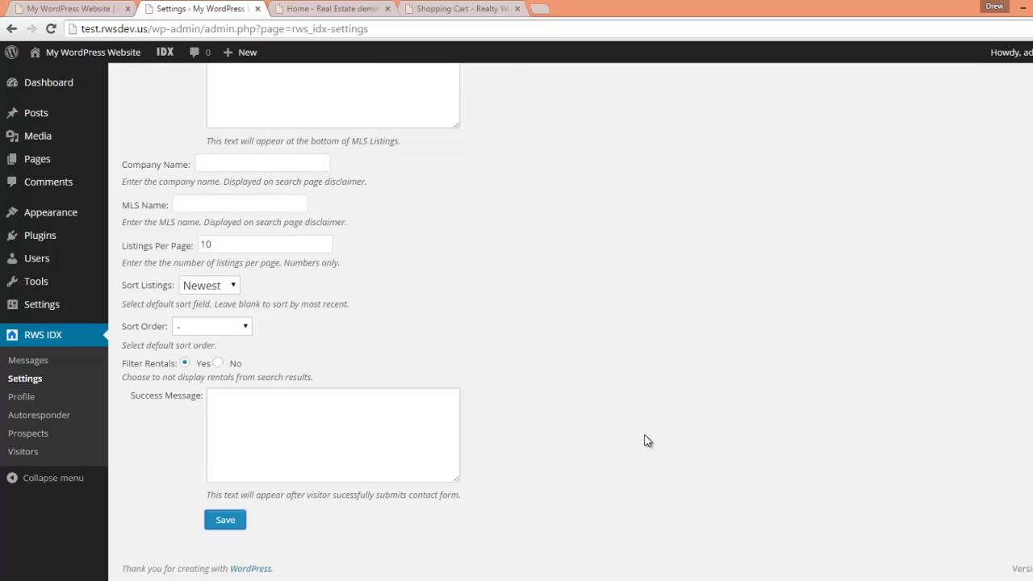
scroll(645, 440, "up", 2)
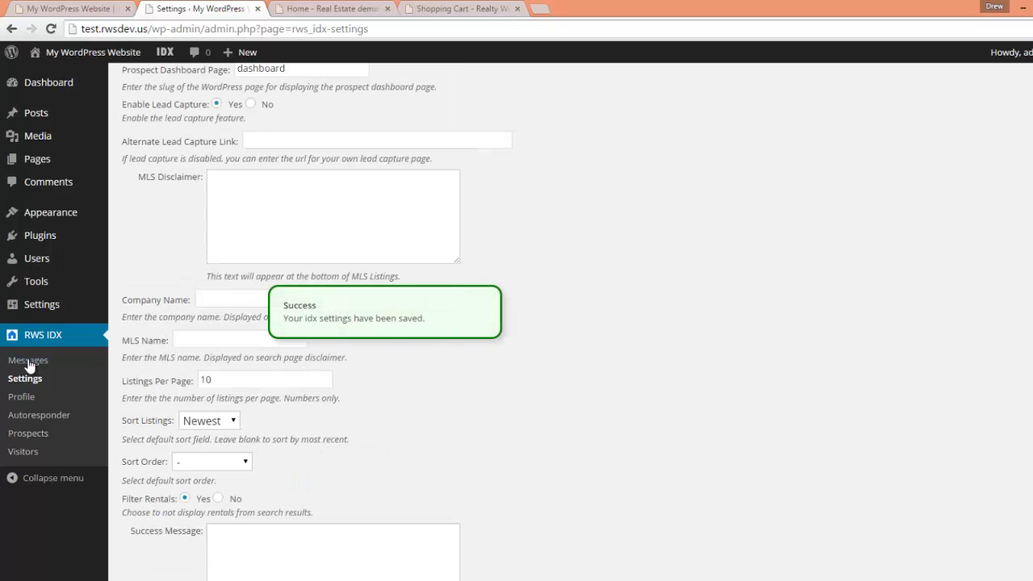
left_click(25, 378)
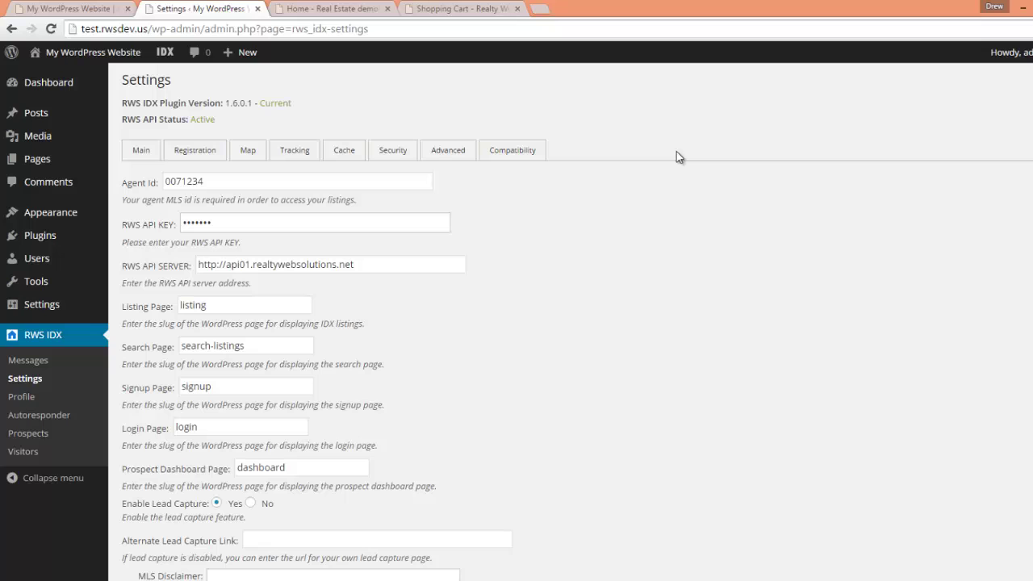
- Create a new page titled 'Listing'
left_click(37, 159)
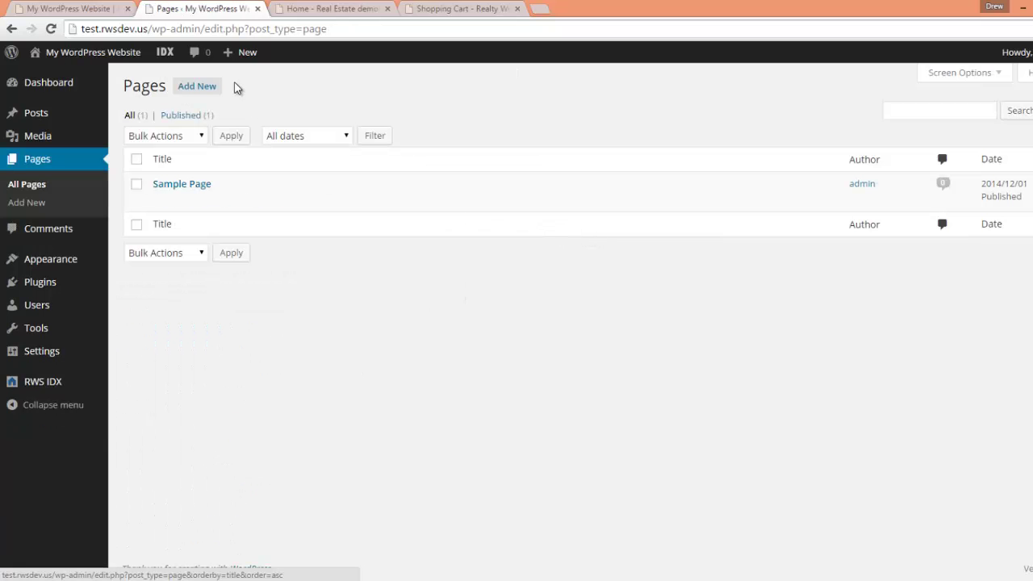
left_click(206, 86)
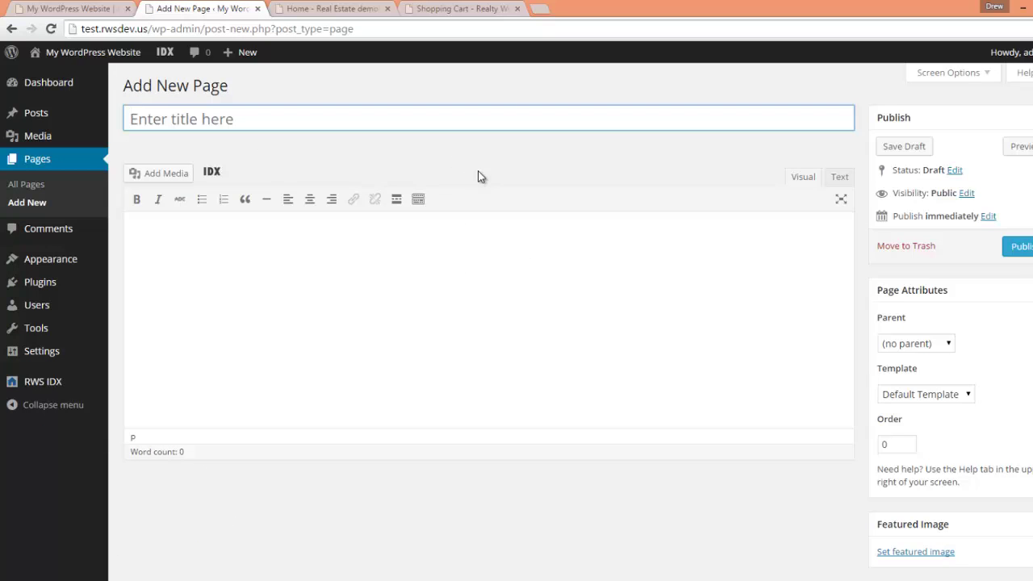
type("Listing")
left_click(495, 326)
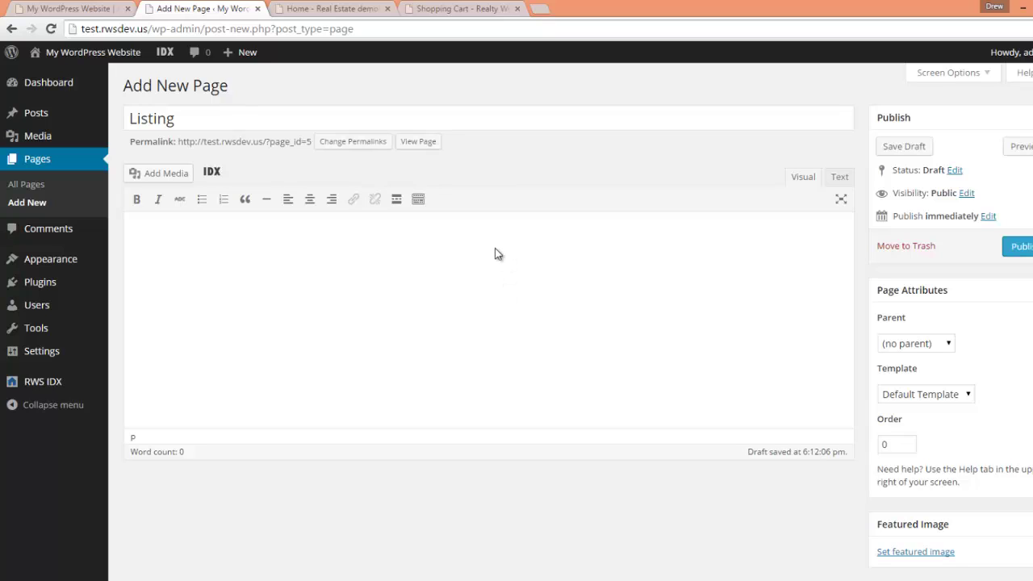
- Add the [query_listing] shortcode, publish the page, and start another new page
type("[query_listing]")
left_click(1019, 246)
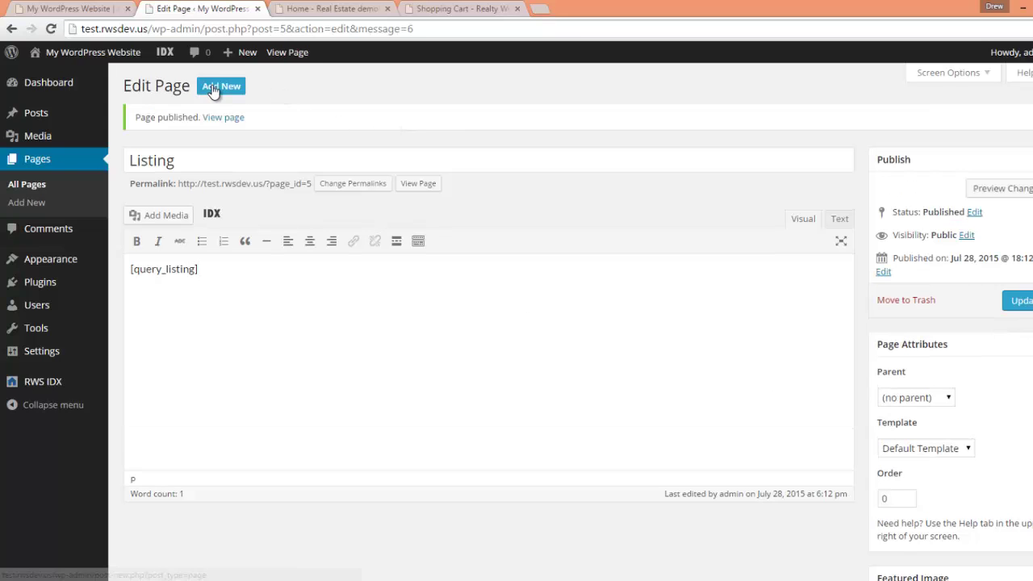
left_click(214, 87)
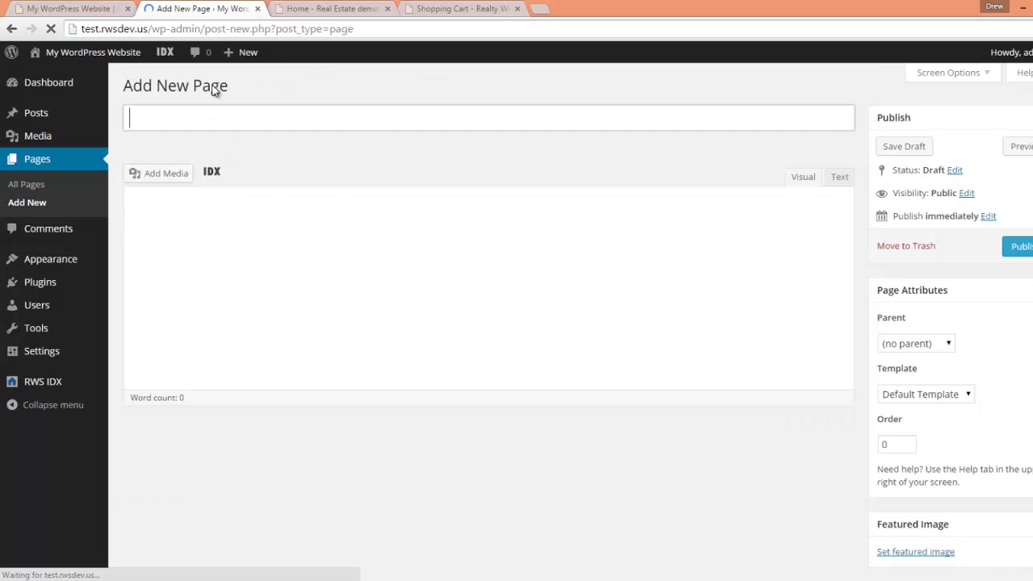
- Publish a 'Search' page containing the [search_listings] IDX shortcode
left_click(232, 120)
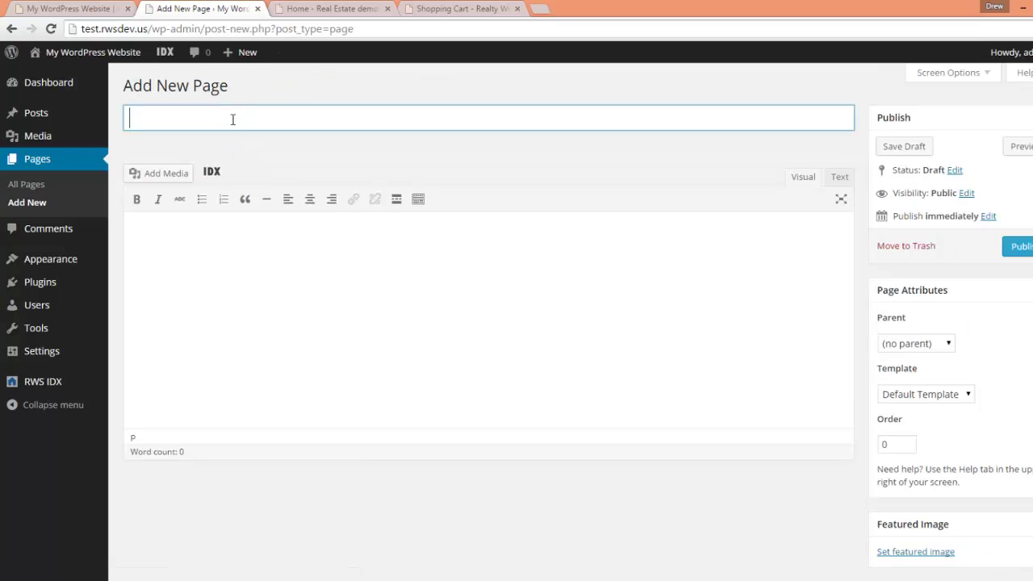
type("Search")
left_click(230, 261)
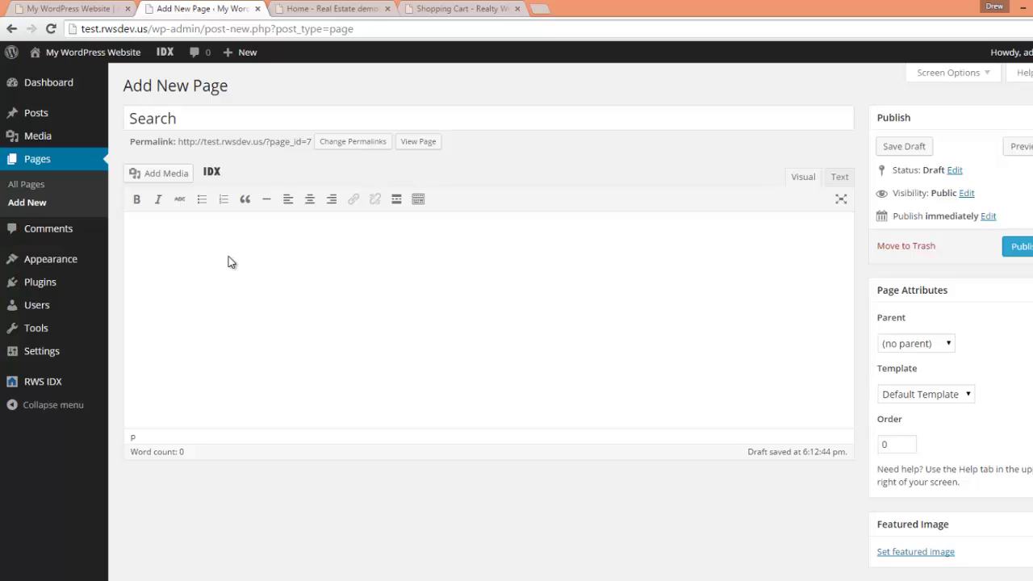
left_click(213, 173)
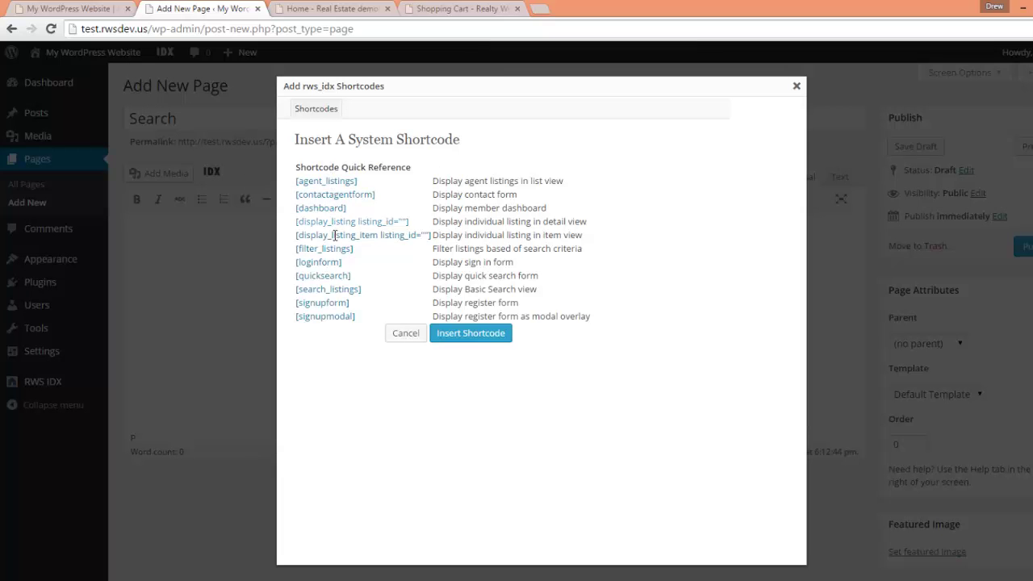
left_click(330, 290)
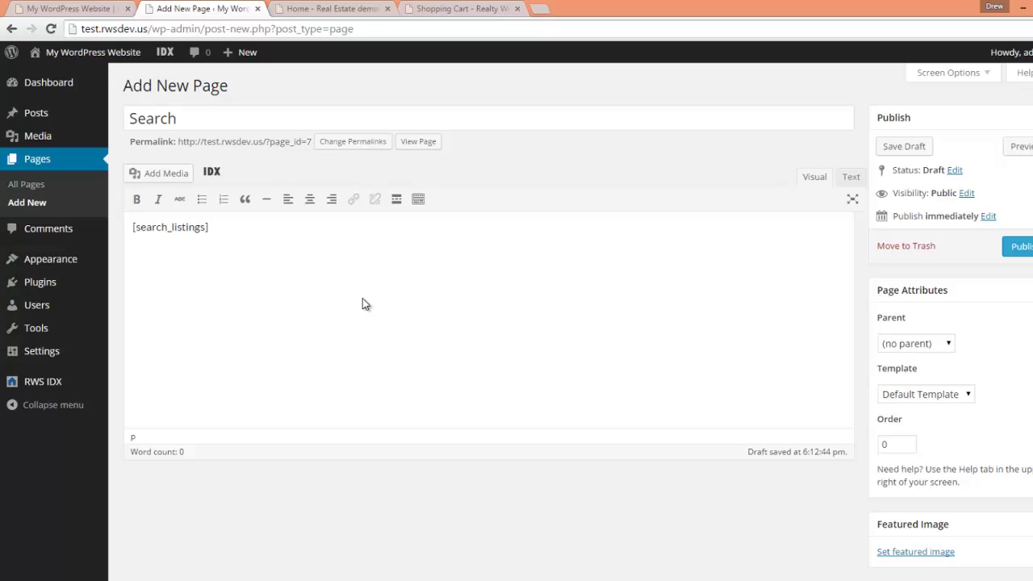
left_click(1021, 246)
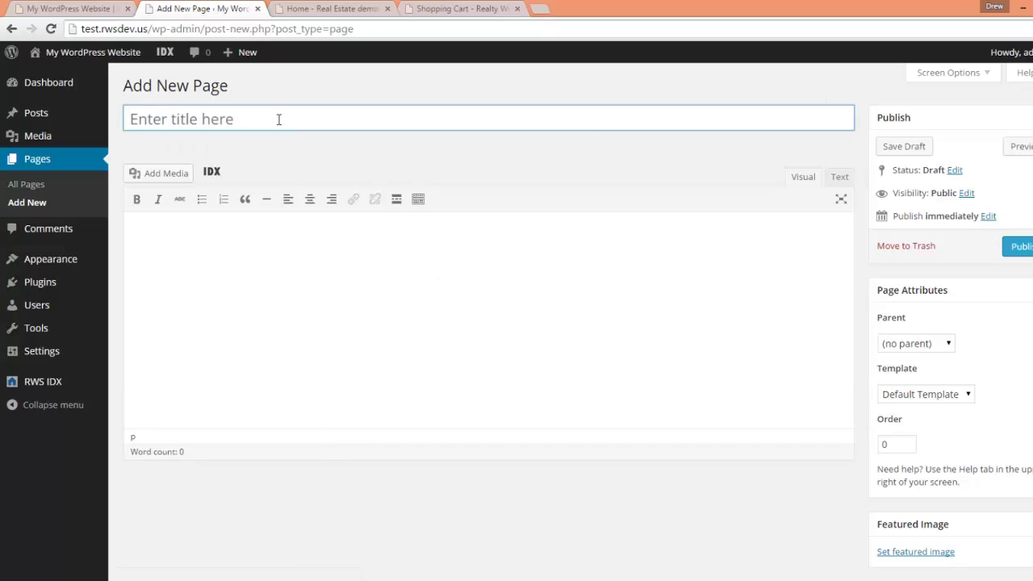
- Publish a 'Signup' page containing the [signupform] IDX shortcode
type("Signup")
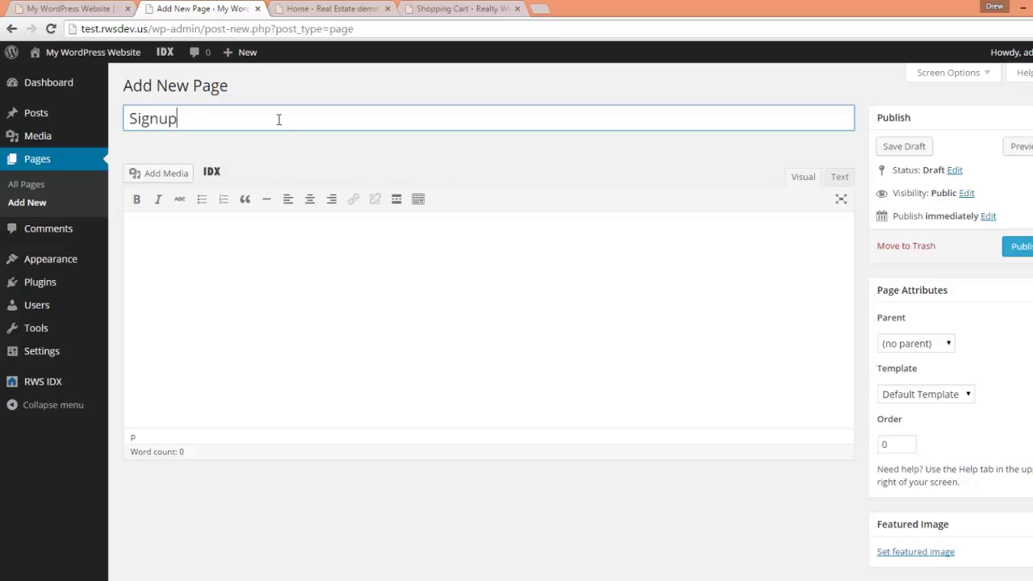
left_click(277, 346)
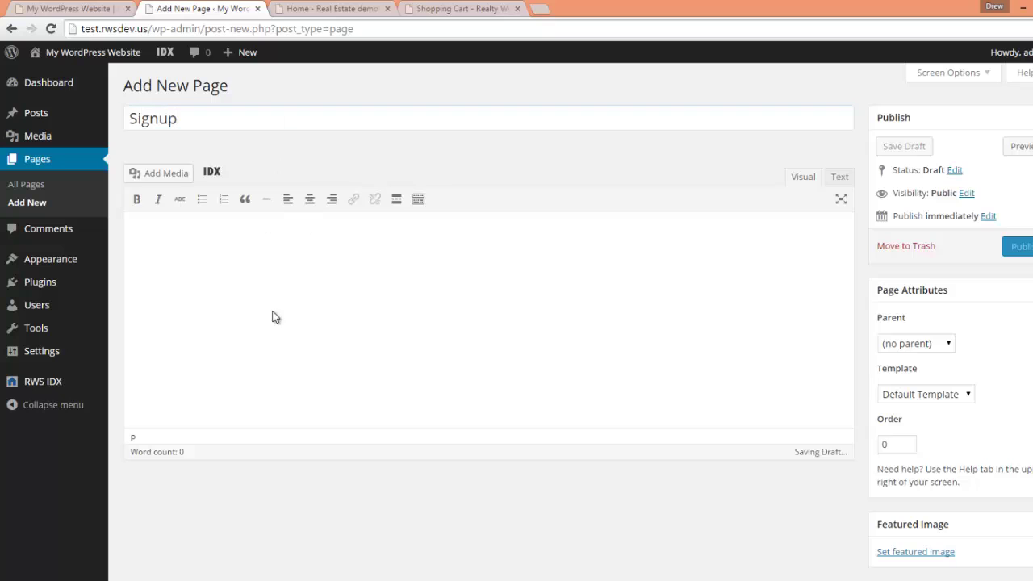
left_click(212, 172)
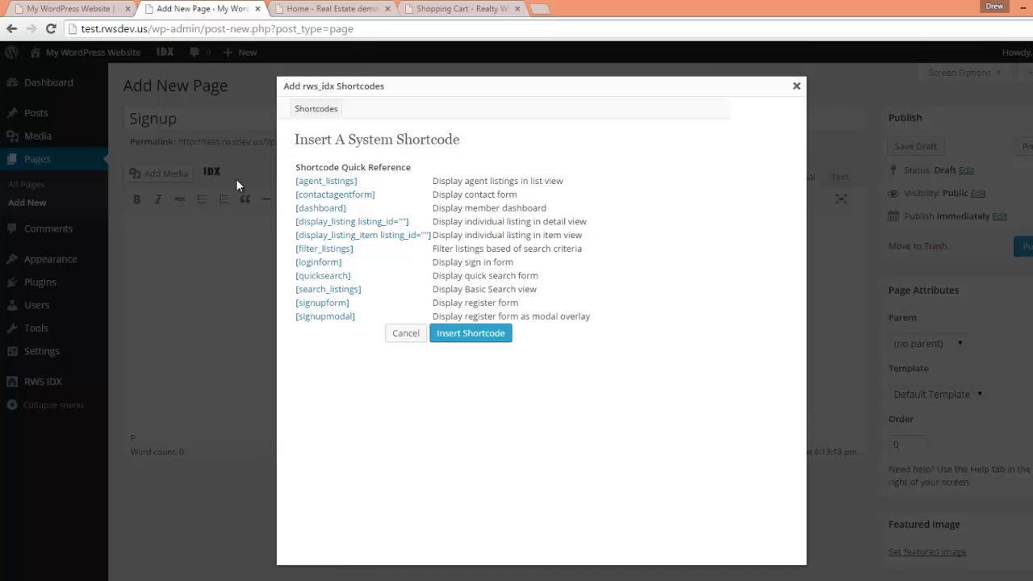
left_click(332, 303)
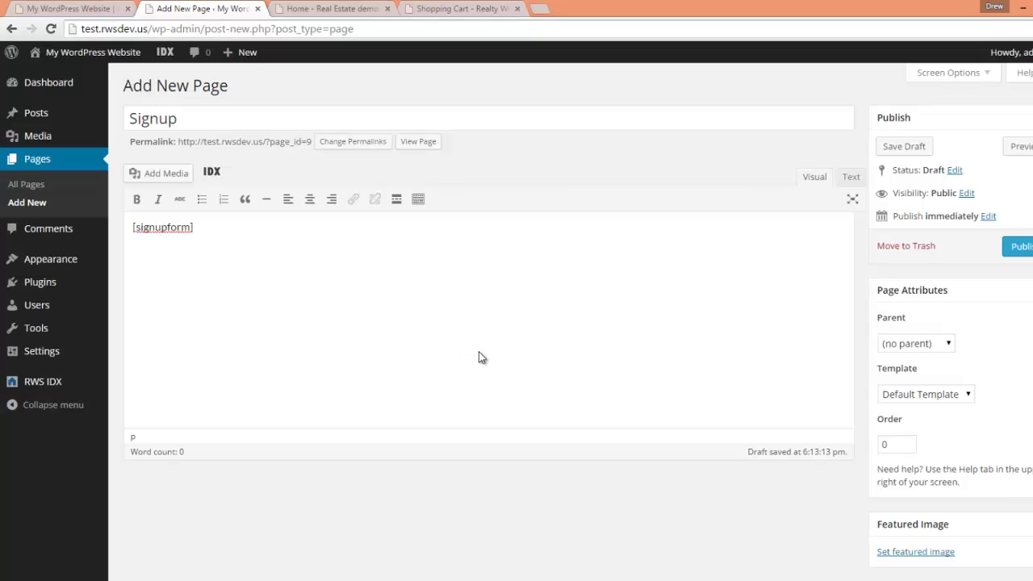
left_click(1018, 246)
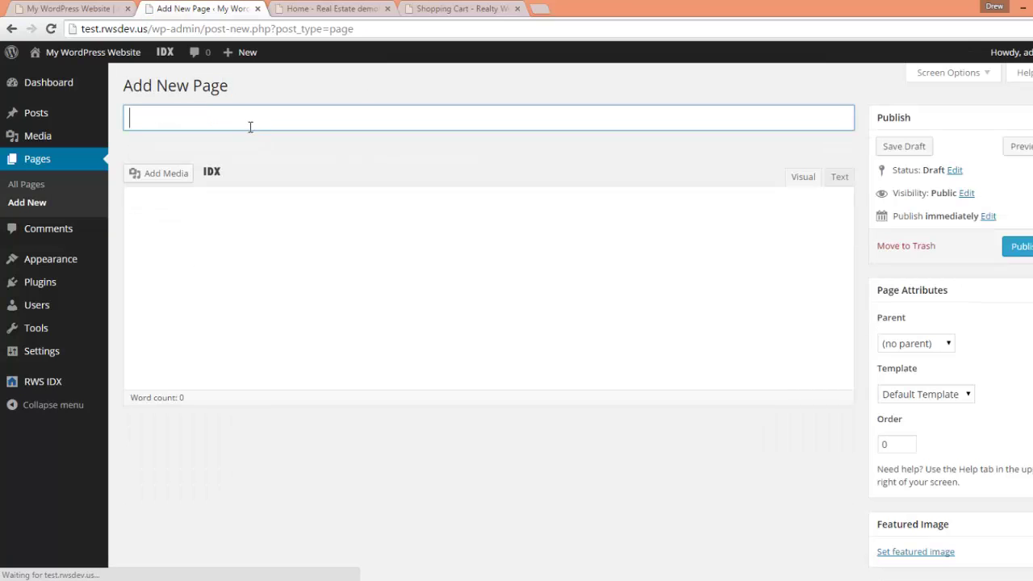
- Publish a 'Login' page containing the [loginform] IDX shortcode
left_click(250, 127)
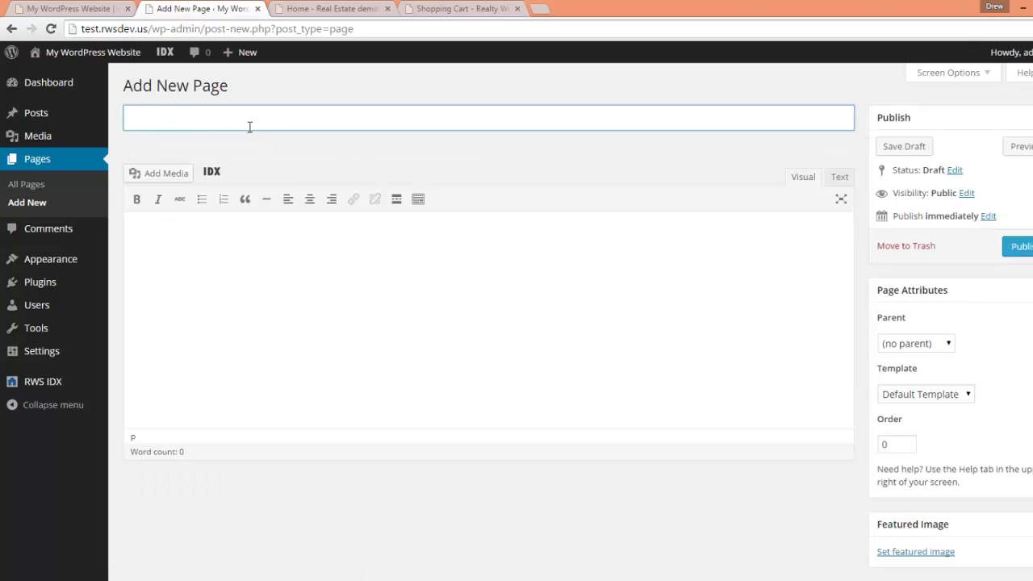
type("Login")
left_click(284, 267)
left_click(211, 171)
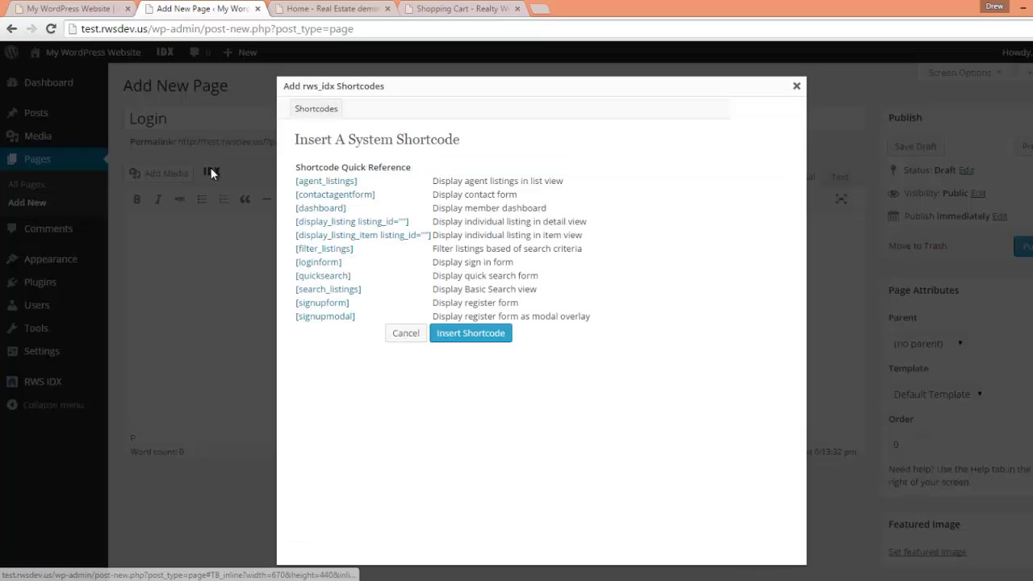
left_click(330, 261)
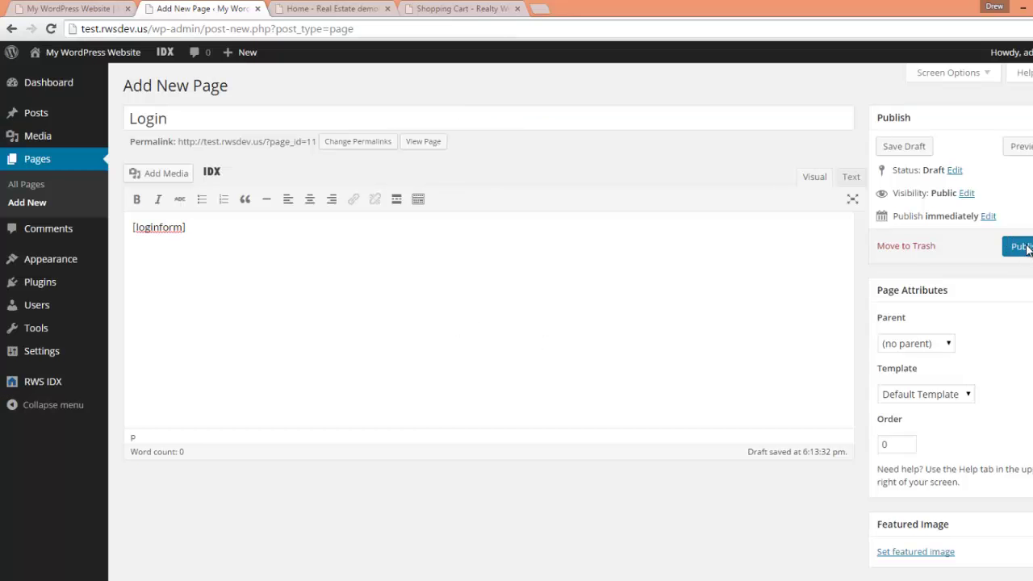
left_click(1020, 247)
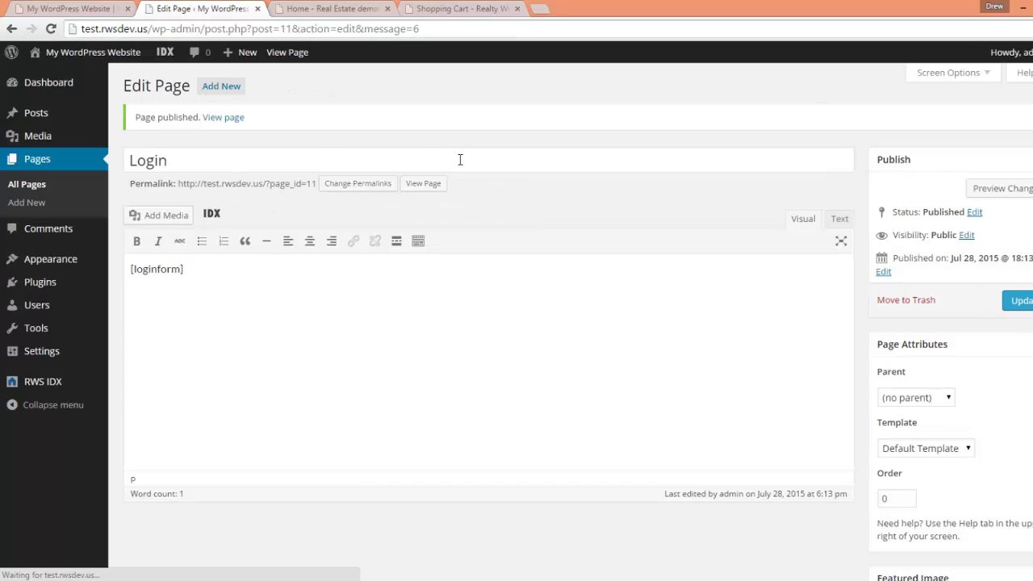
- Publish a new 'Dashboard' page containing the [dashboard] IDX shortcode
left_click(222, 87)
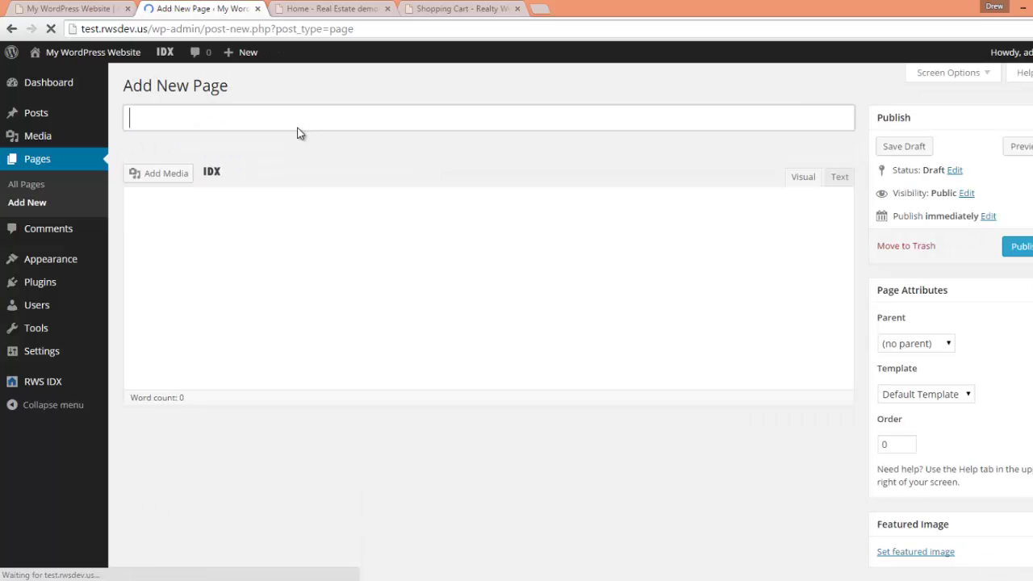
type("Dashboard")
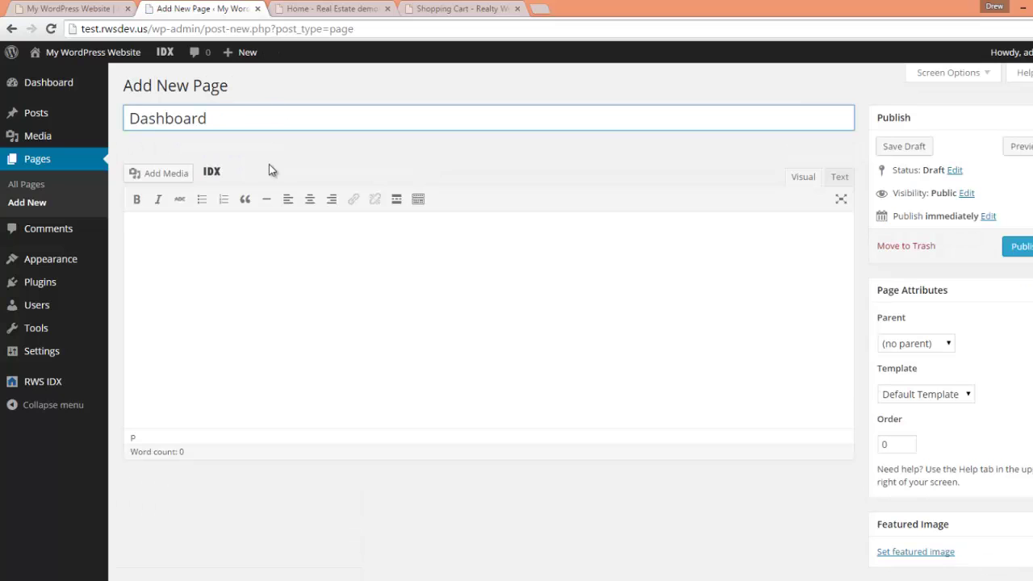
left_click(195, 218)
left_click(211, 171)
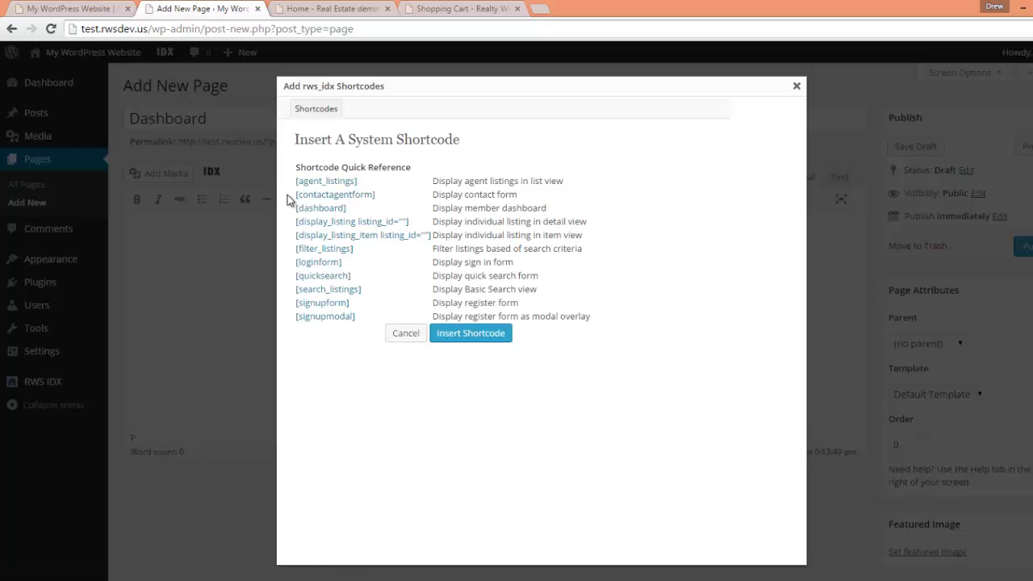
left_click(339, 208)
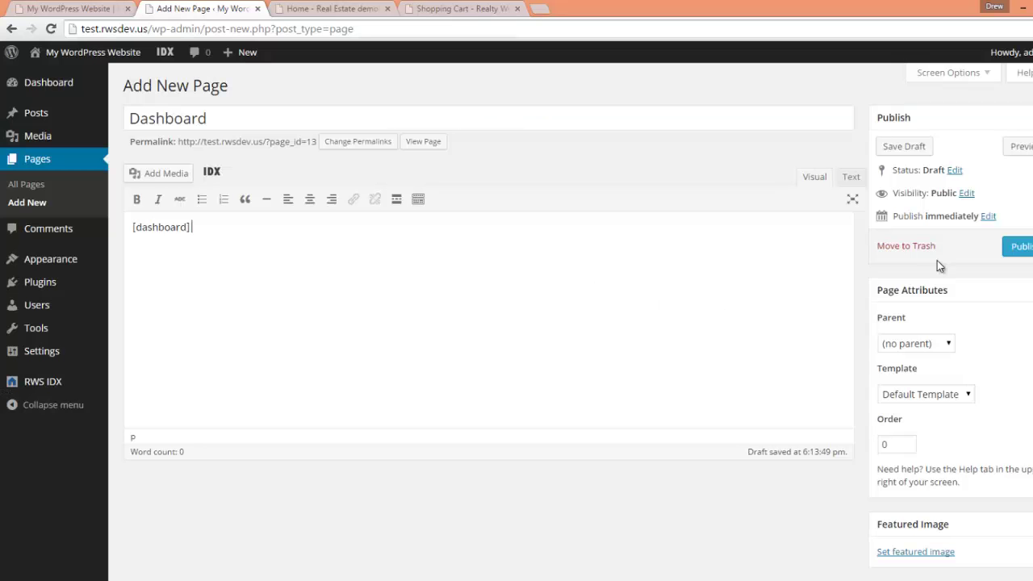
left_click(1019, 245)
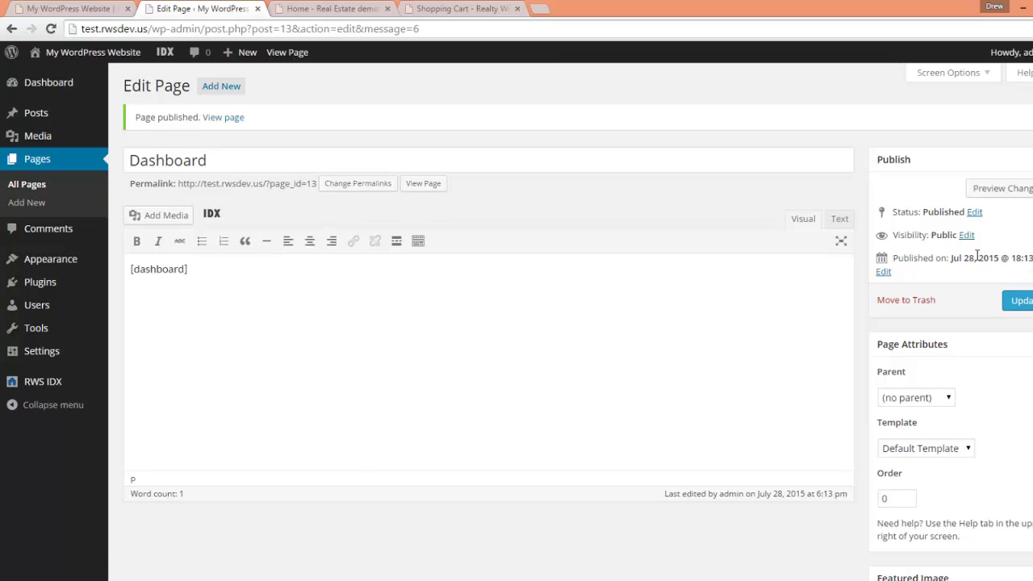
- Set the permalink structure to Post name and save the change
left_click(18, 185)
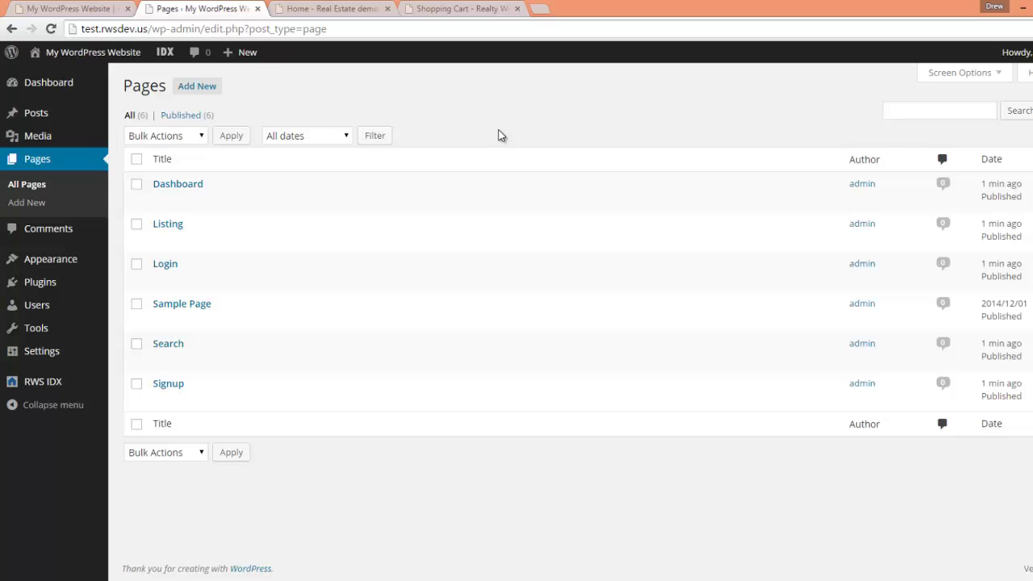
mouse_move(60, 359)
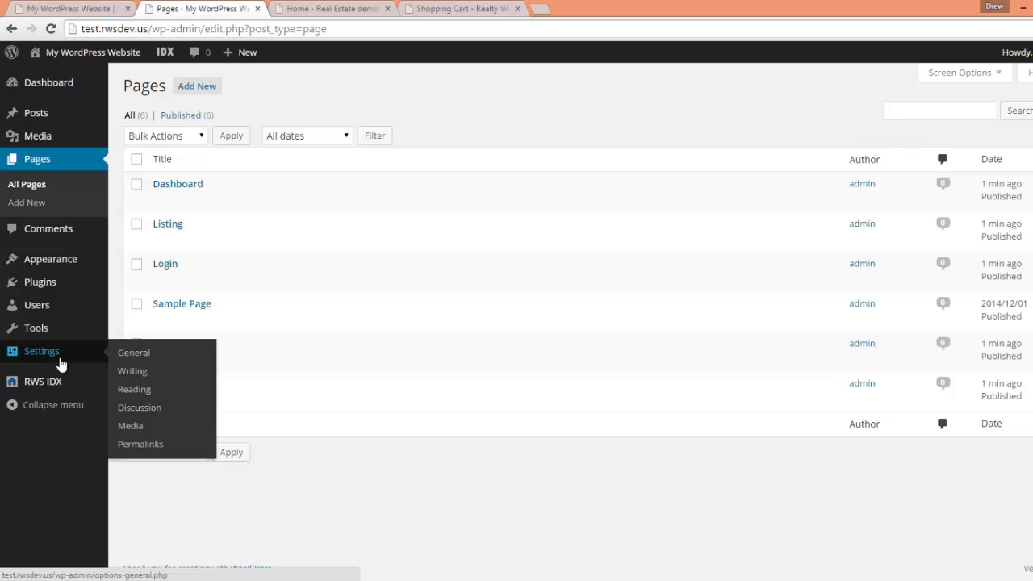
left_click(140, 445)
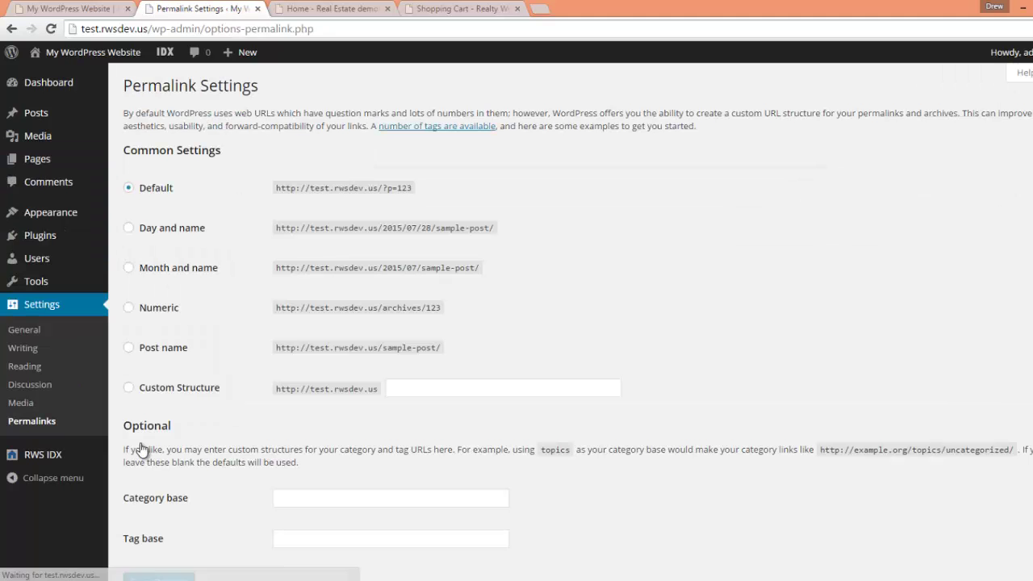
left_click(129, 348)
scroll(182, 371, "down", 1)
left_click(159, 514)
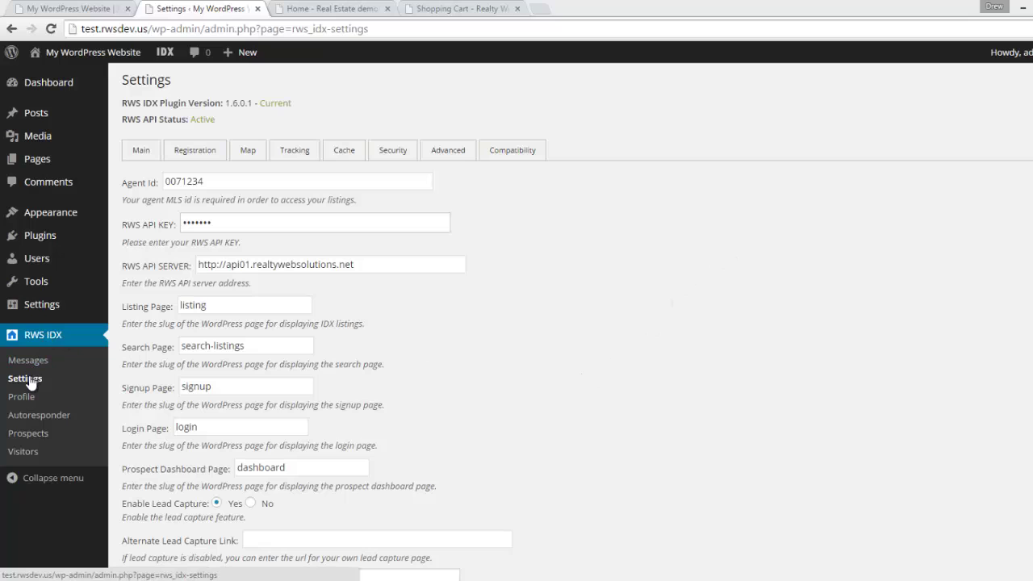
mouse_move(168, 53)
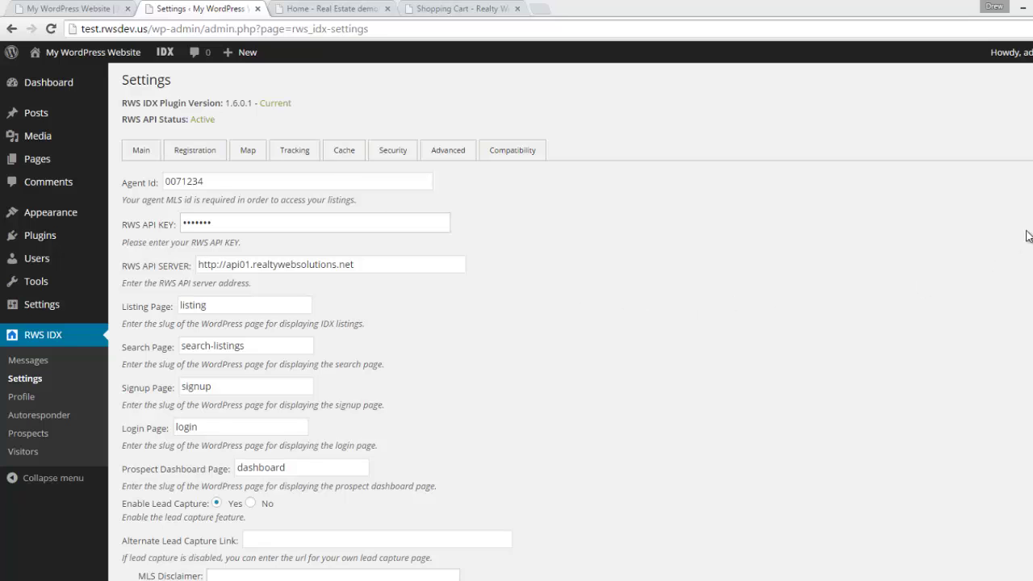
scroll(1021, 242, "down", 2)
scroll(1021, 242, "down", 3)
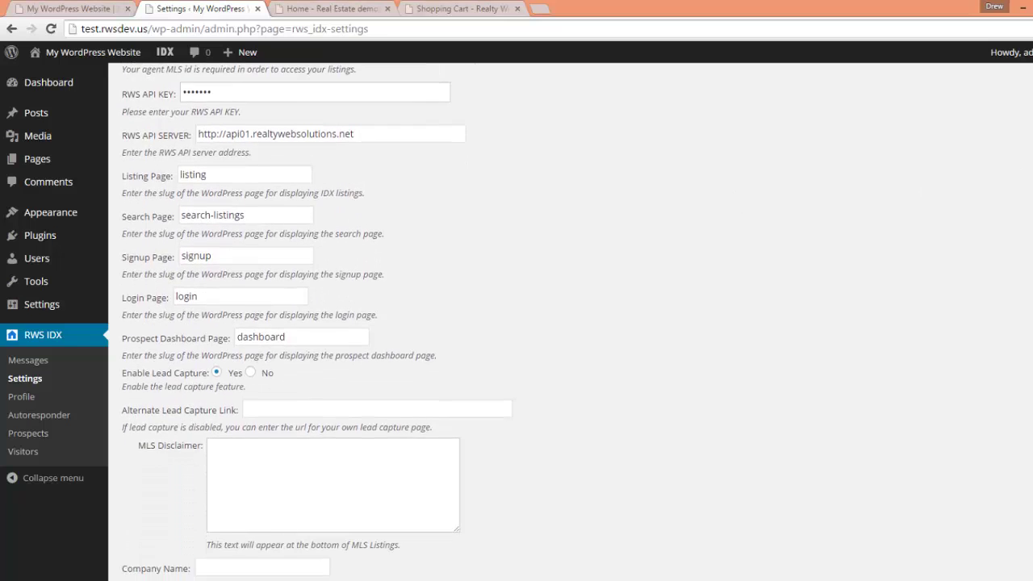
scroll(577, 323, "down", 1)
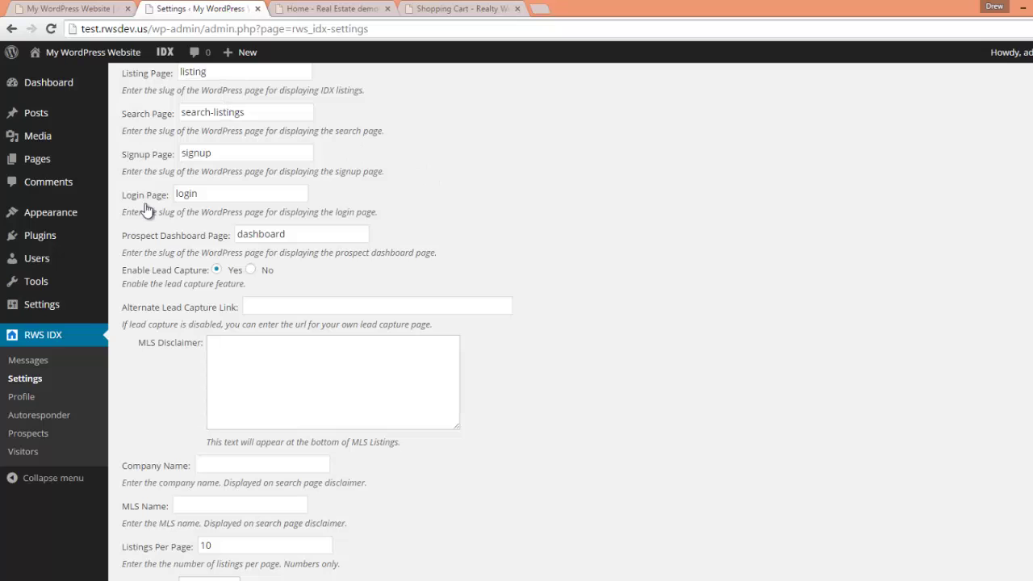
mouse_move(74, 160)
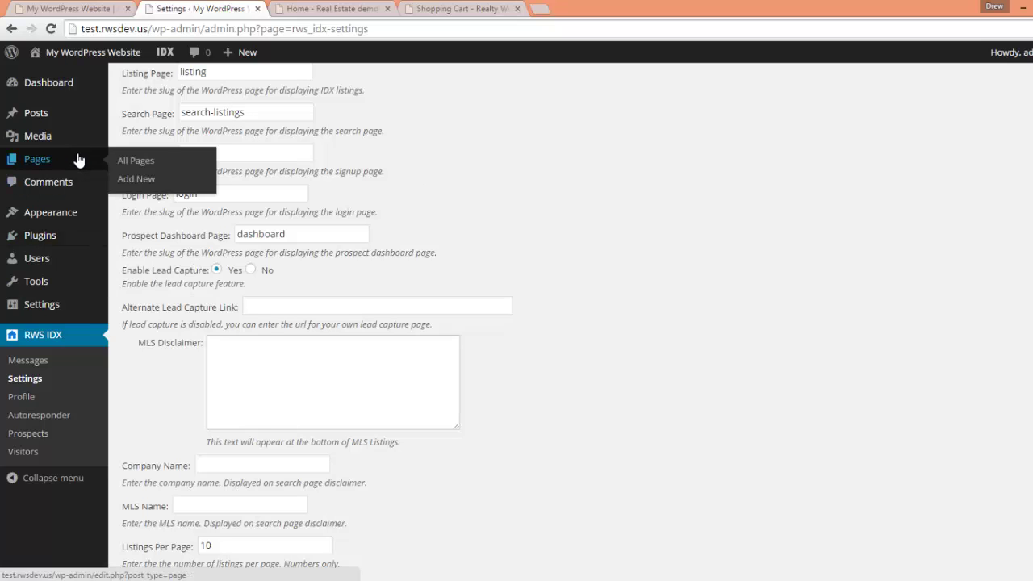
- Check the Listing and Search page slugs through Quick Edit in All Pages
left_click(138, 164)
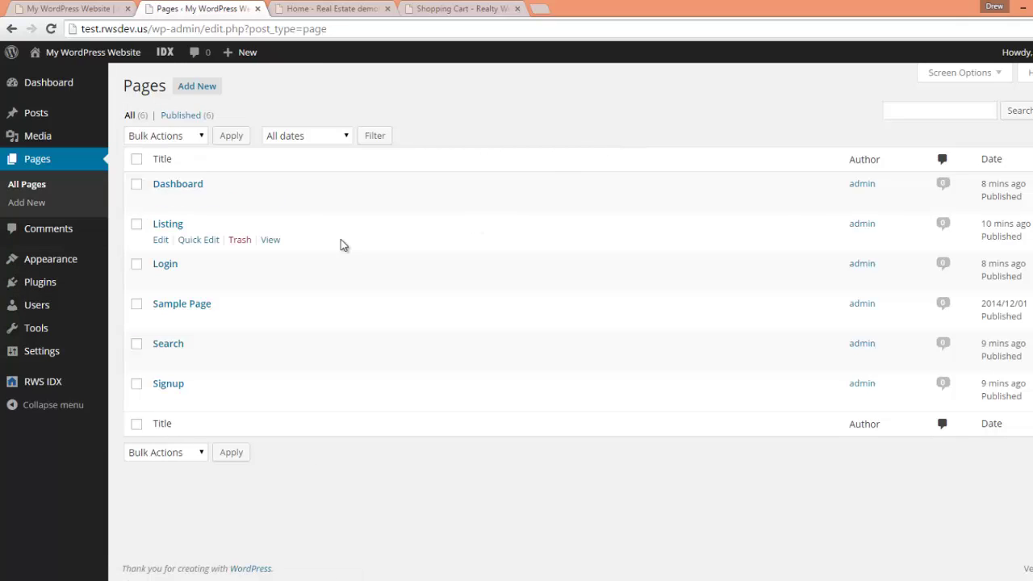
left_click(199, 239)
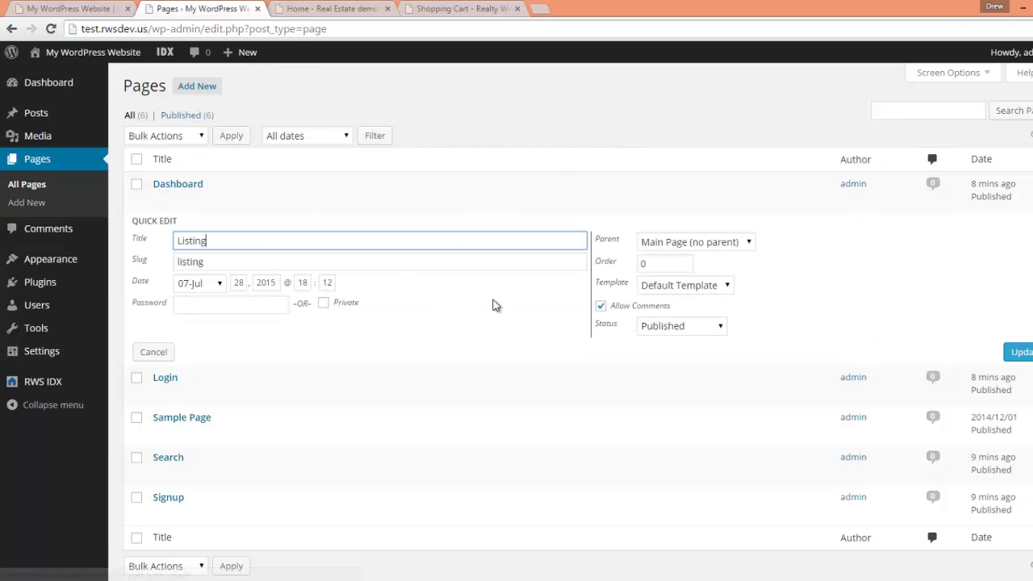
double_click(216, 261)
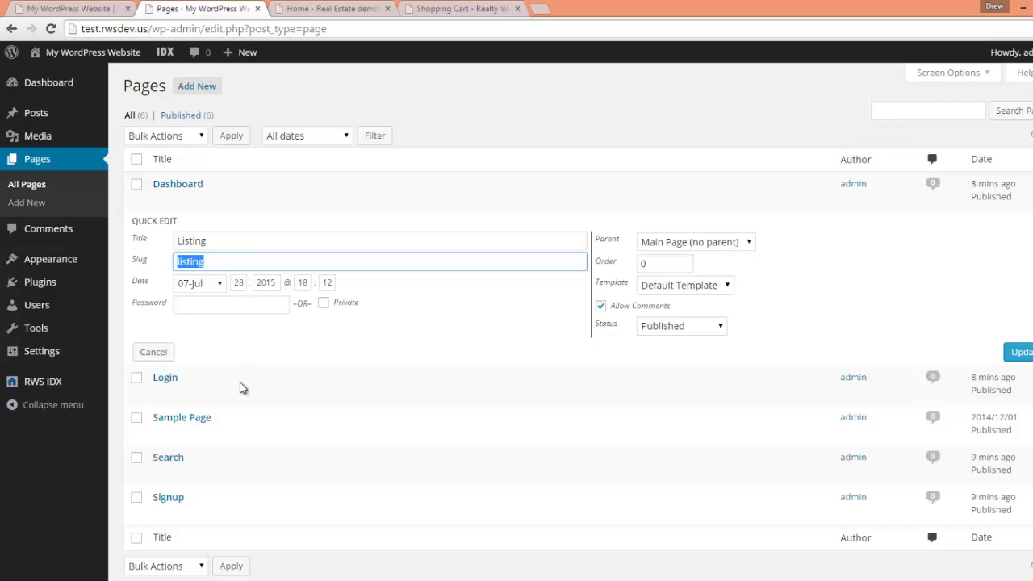
left_click(199, 473)
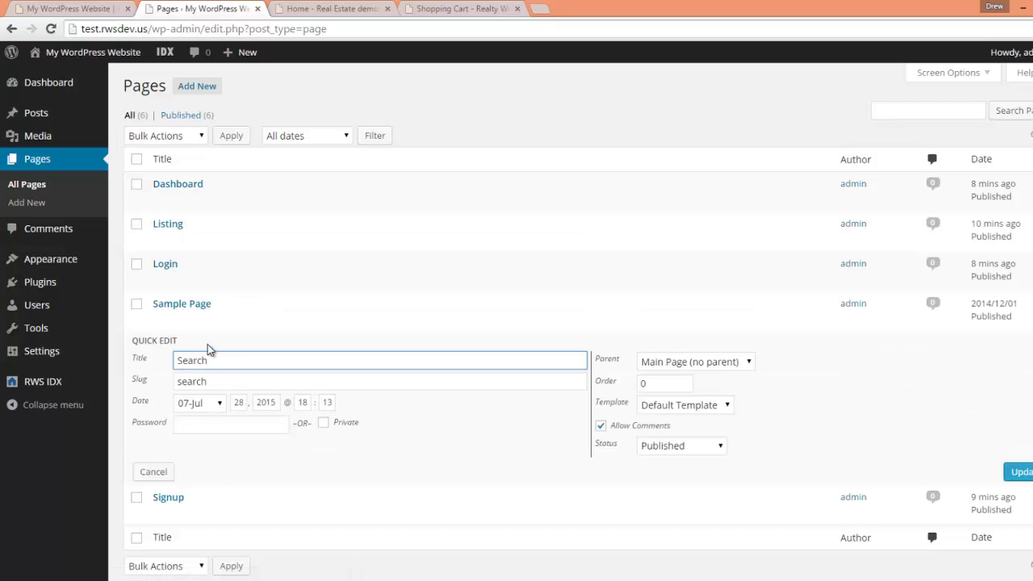
double_click(217, 387)
mouse_move(60, 388)
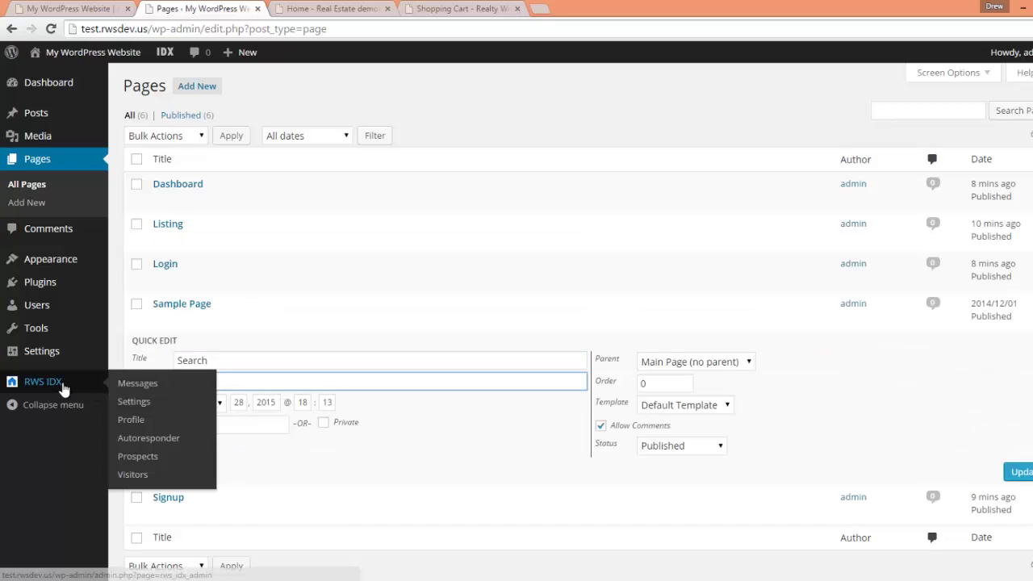
left_click(137, 402)
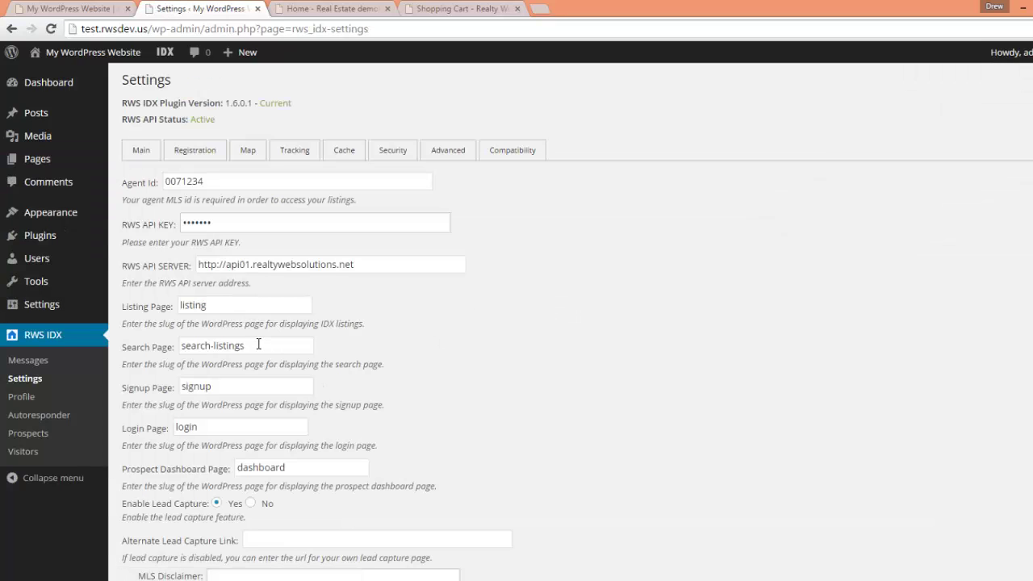
- Trim the RWS IDX Search Page slug from search-listings to search
left_click(264, 345)
left_click_drag(264, 345, 216, 346)
key("BackSpace")
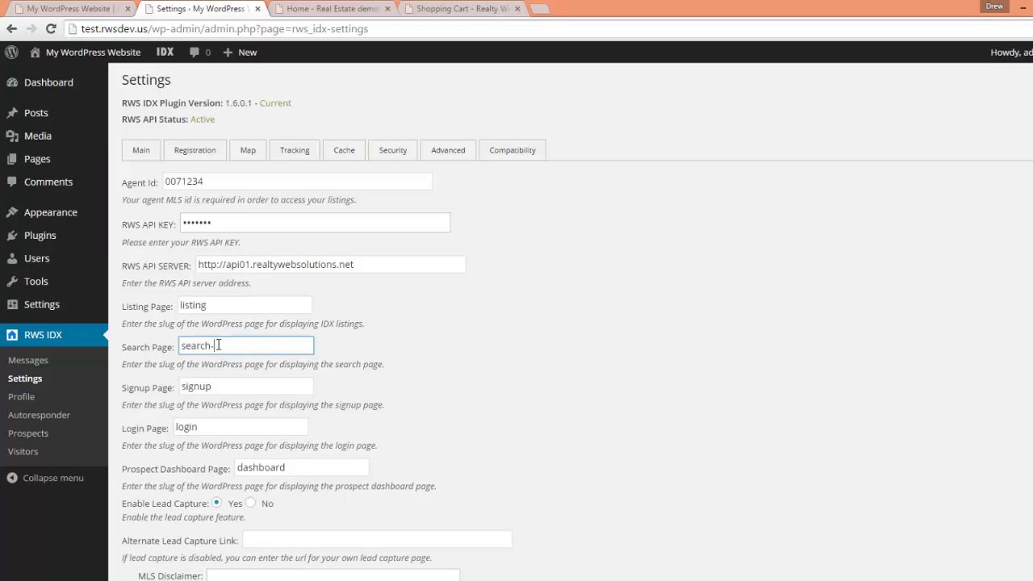
left_click(426, 380)
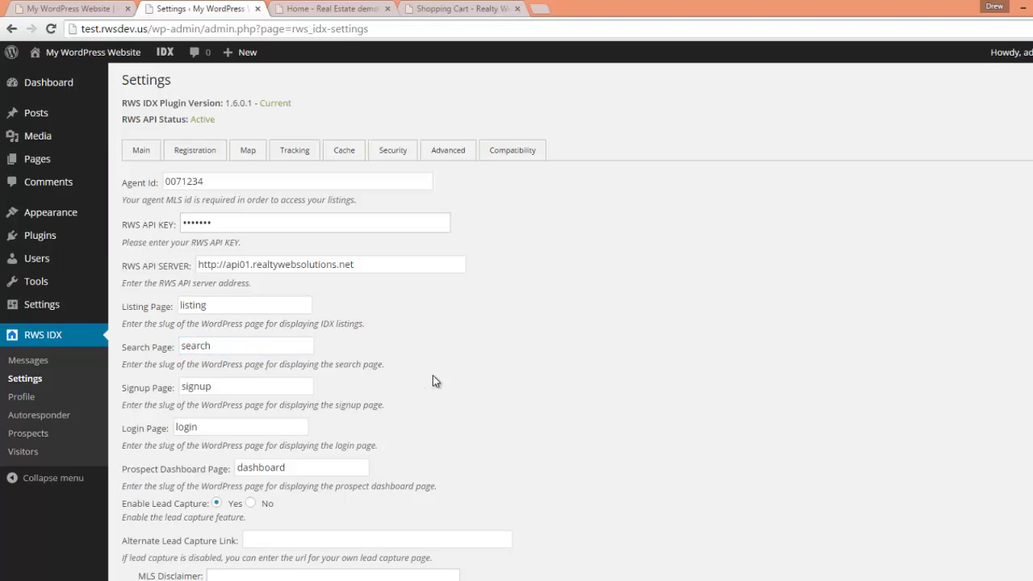
scroll(584, 417, "down", 3)
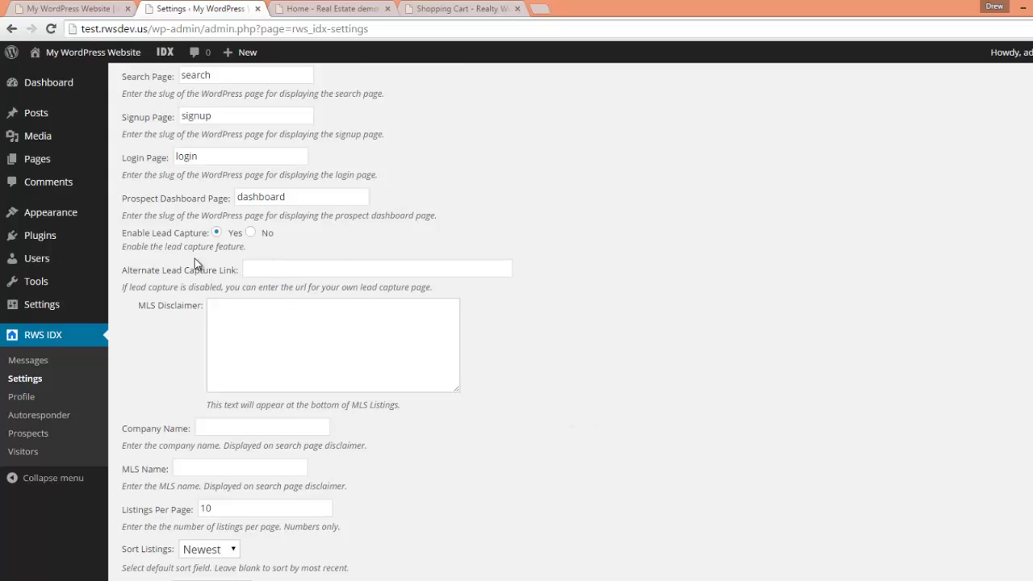
scroll(153, 266, "down", 1)
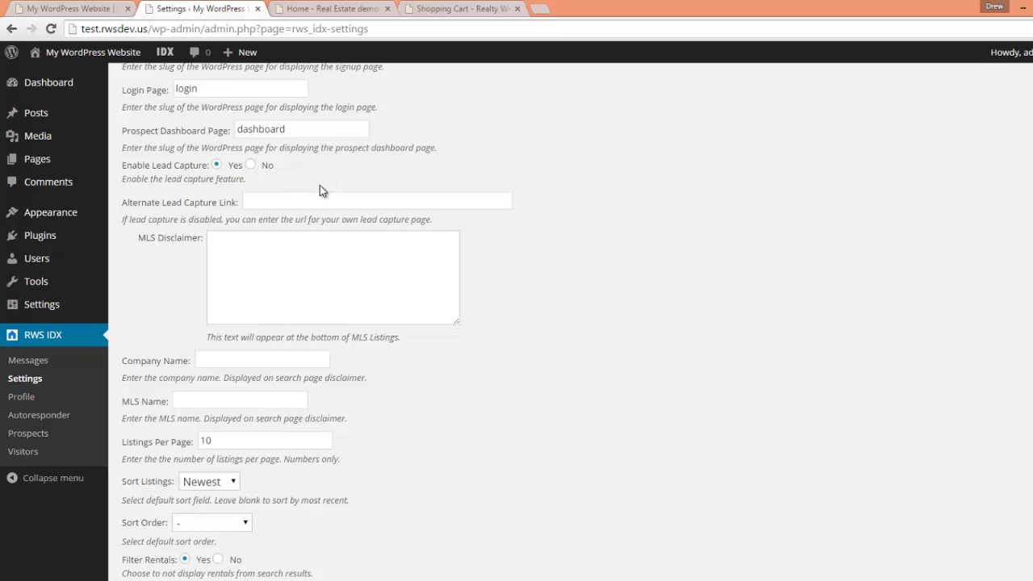
left_click(251, 166)
left_click(343, 18)
scroll(516, 323, "down", 3)
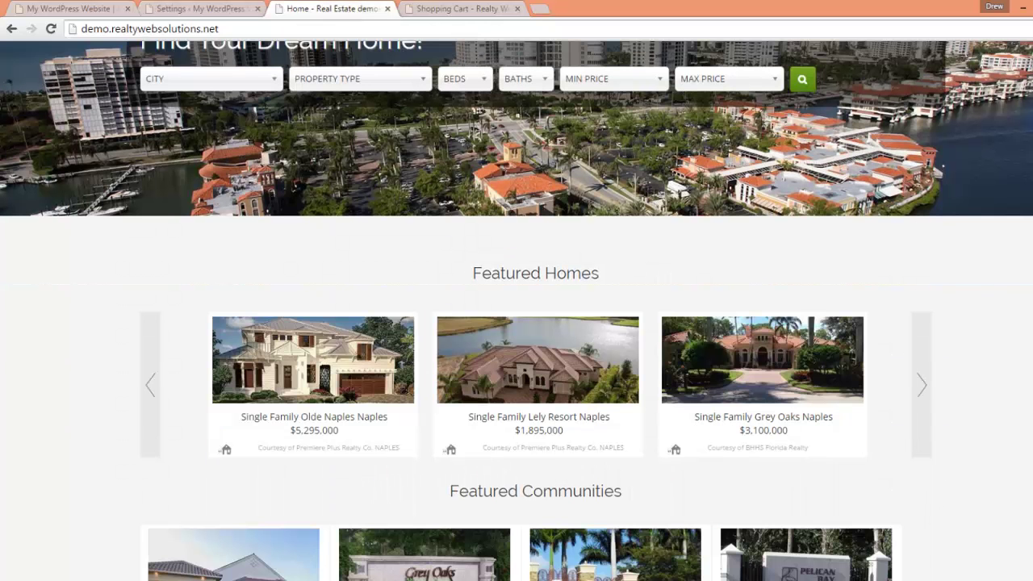
left_click(390, 387)
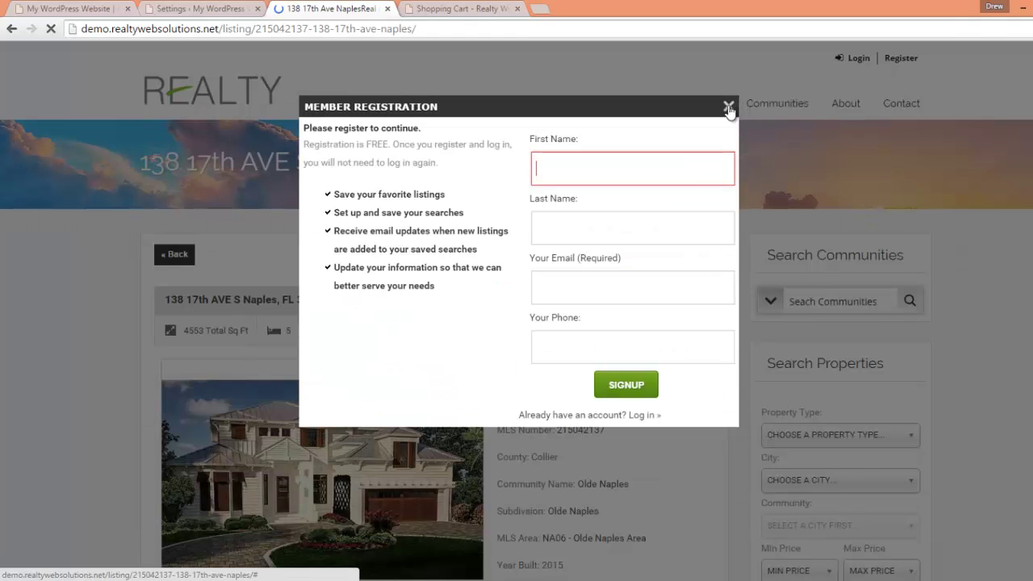
left_click(728, 108)
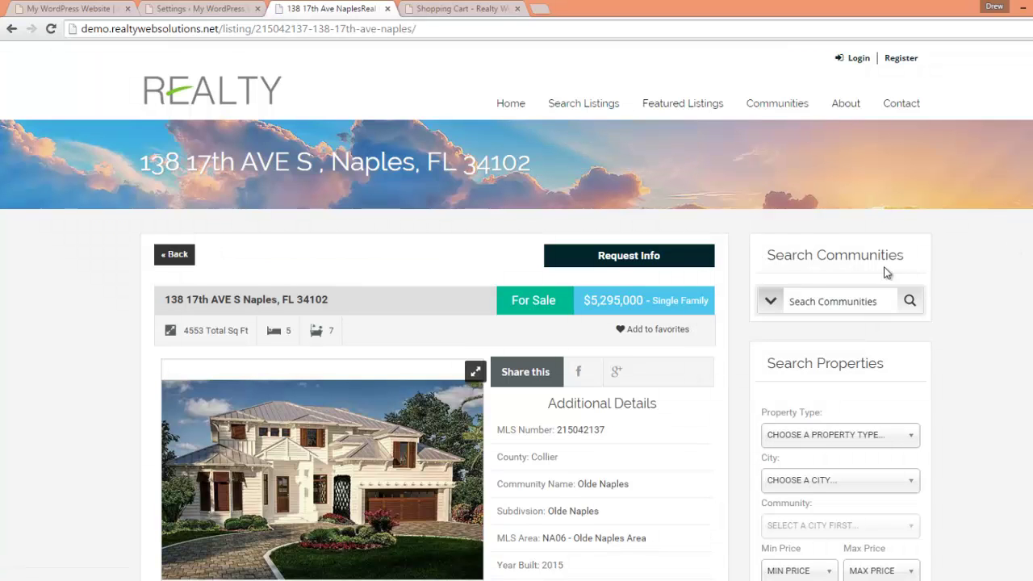
left_click(638, 257)
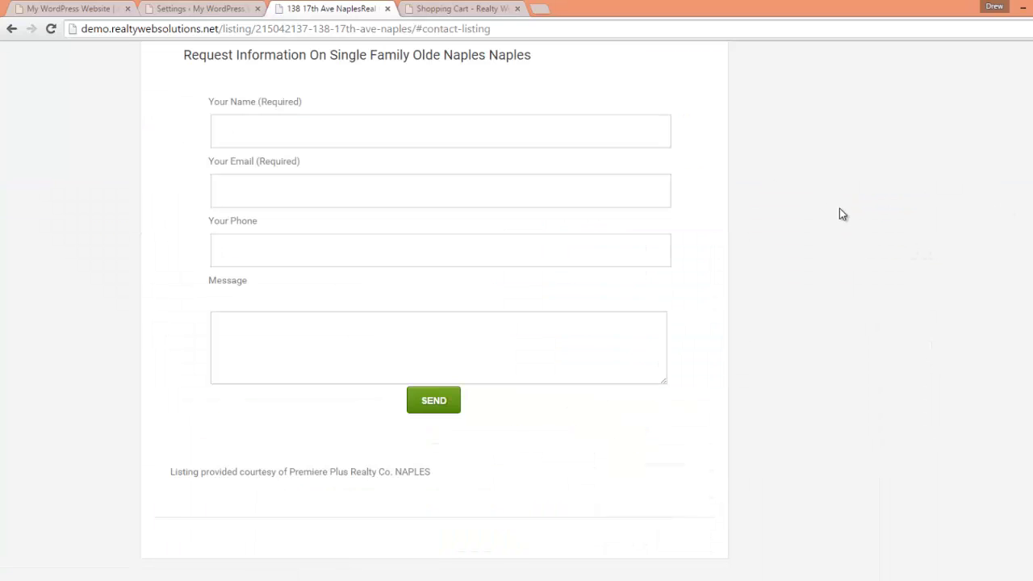
scroll(901, 316, "up", 15)
scroll(903, 320, "down", 15)
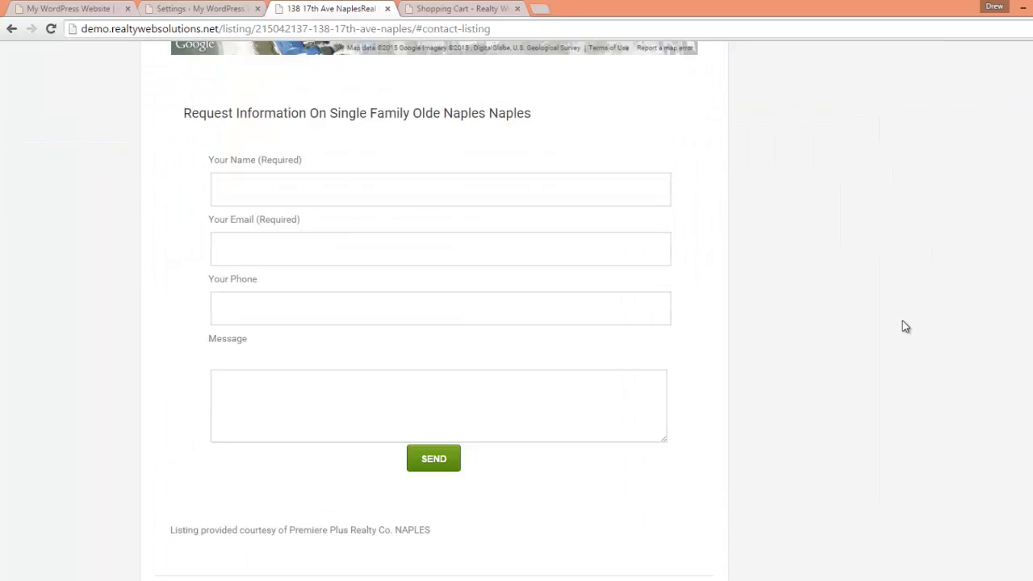
scroll(905, 326, "down", 1)
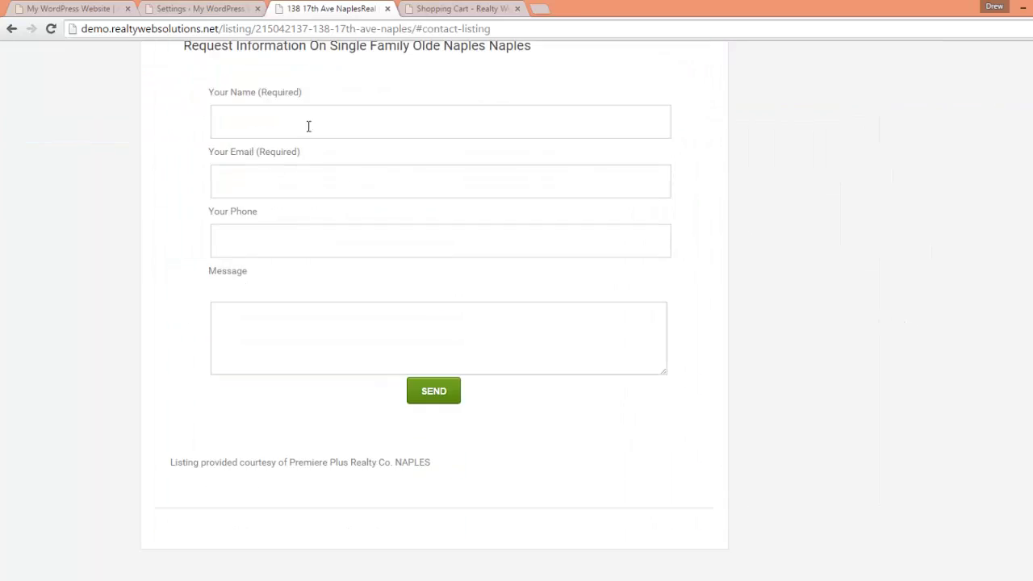
left_click(177, 7)
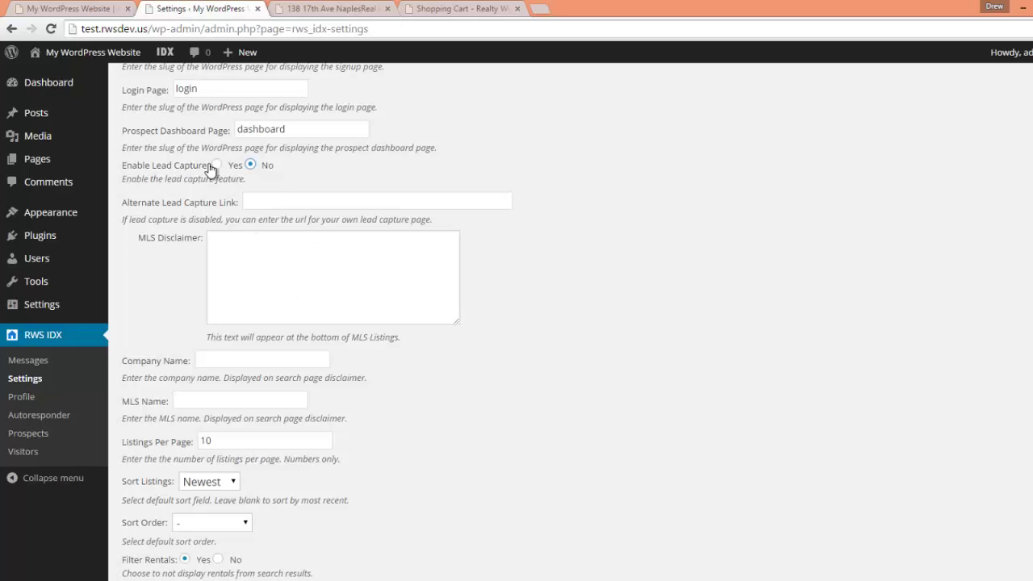
left_click(323, 15)
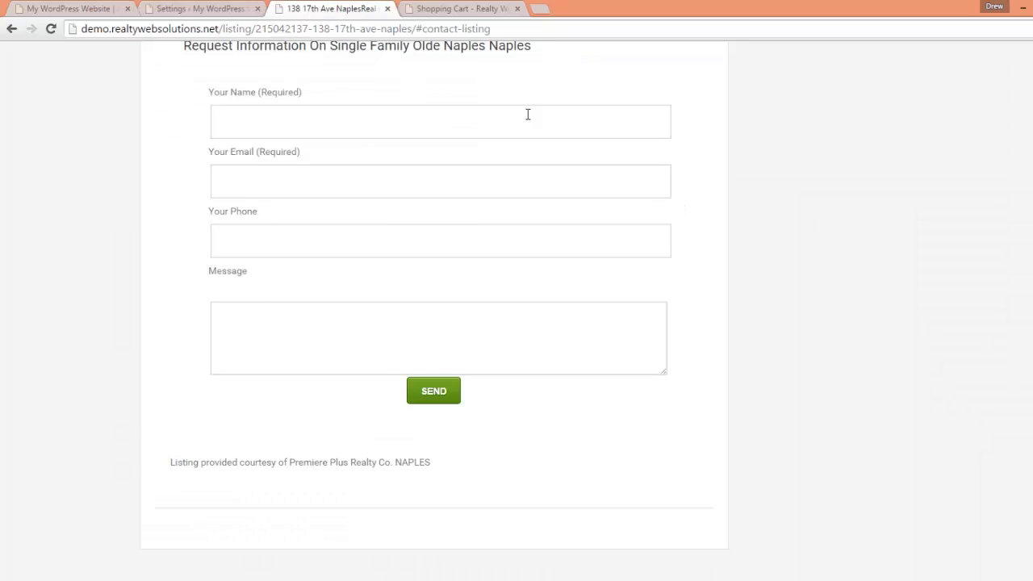
left_click(189, 11)
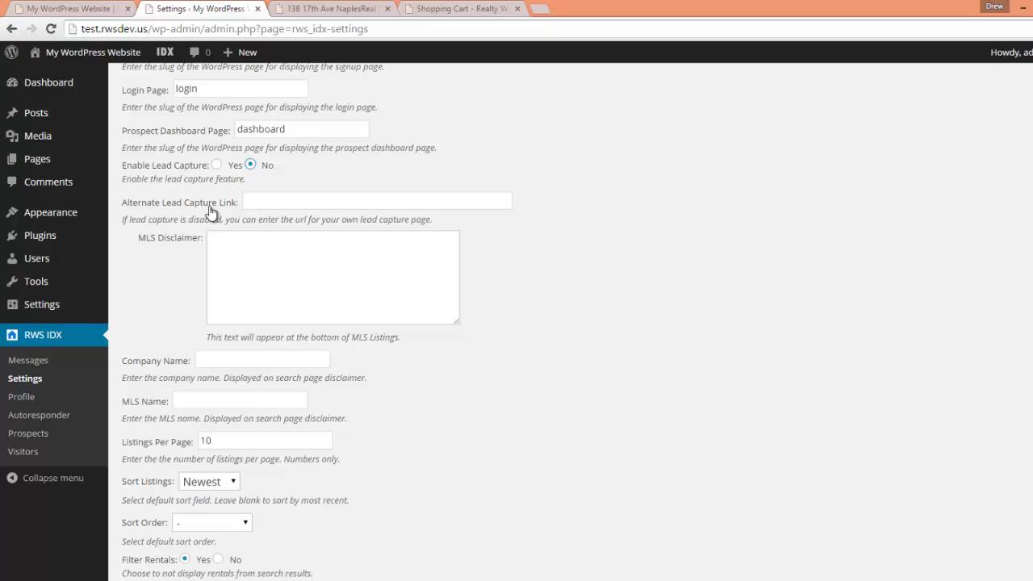
left_click(272, 203)
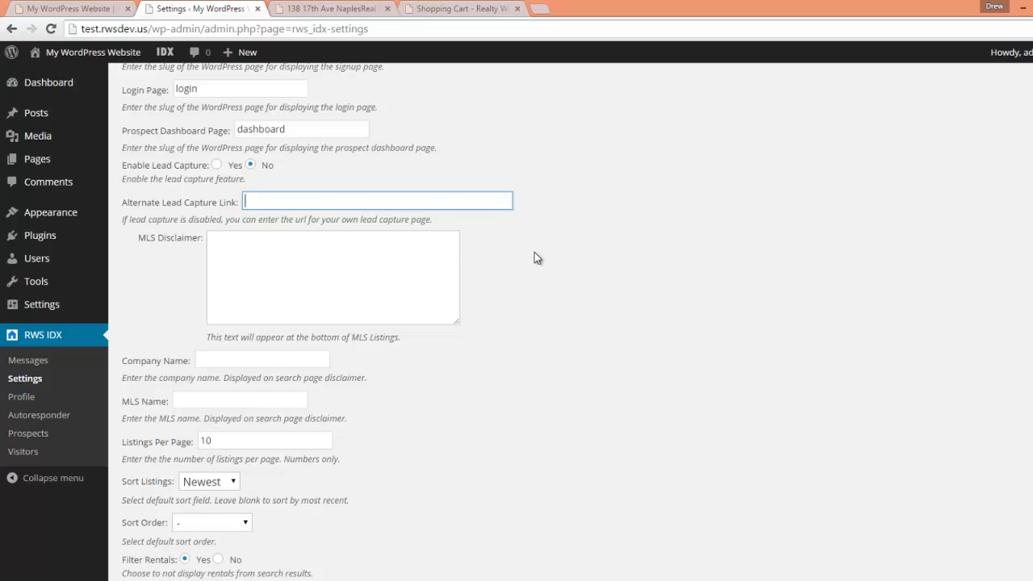
scroll(517, 259, "down", 1)
left_click(235, 189)
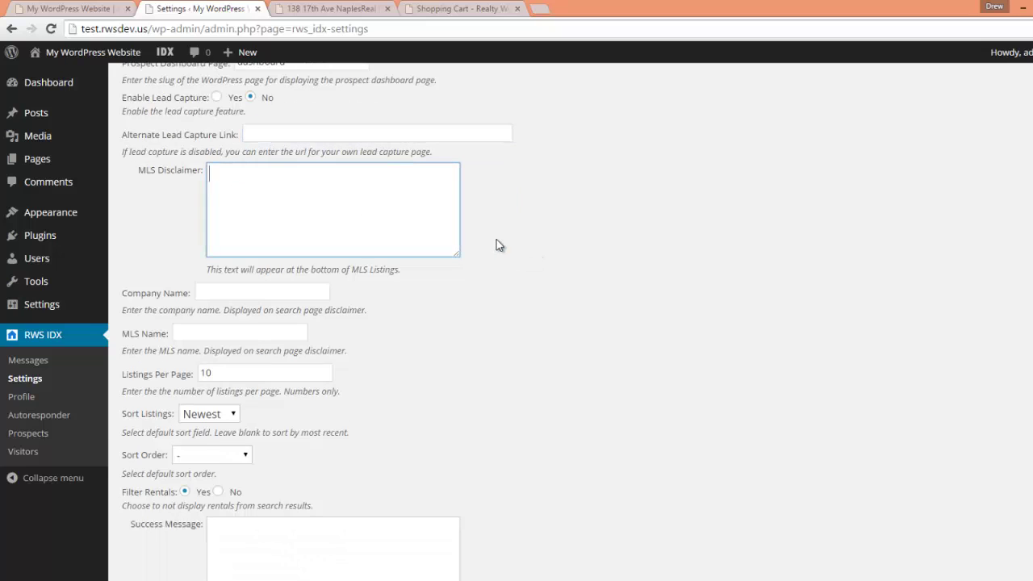
left_click(300, 9)
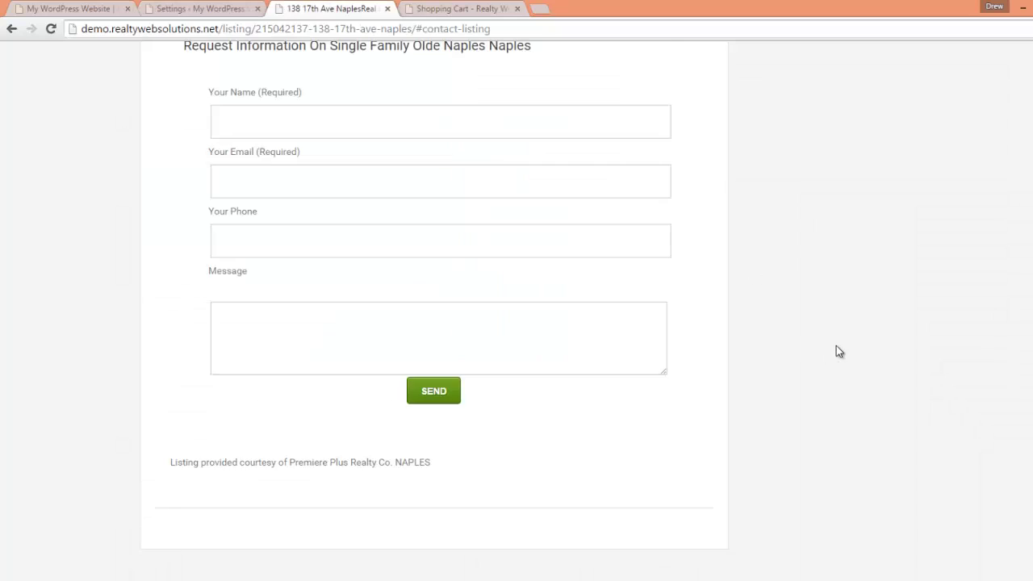
scroll(835, 347, "down", 4)
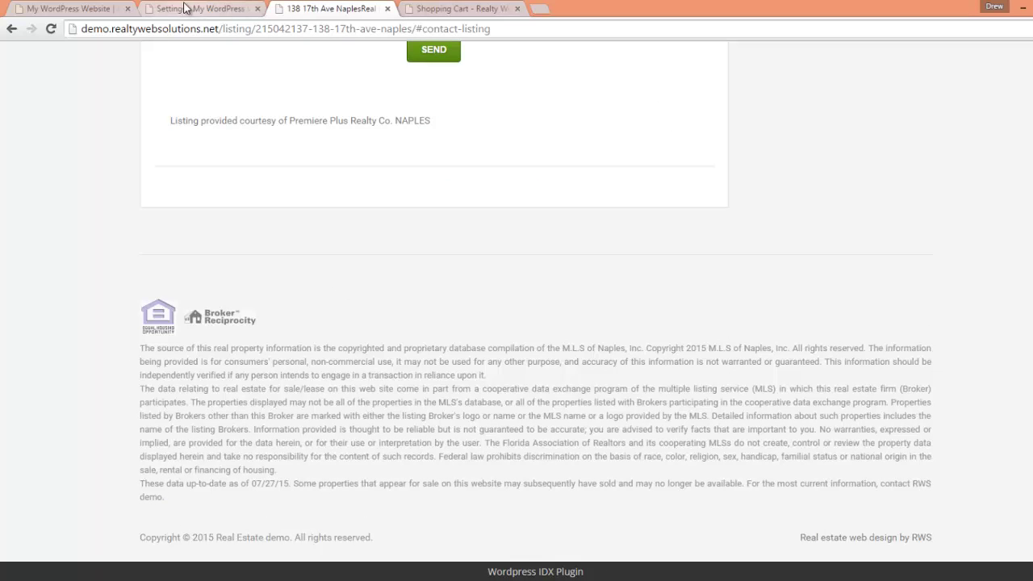
left_click(208, 10)
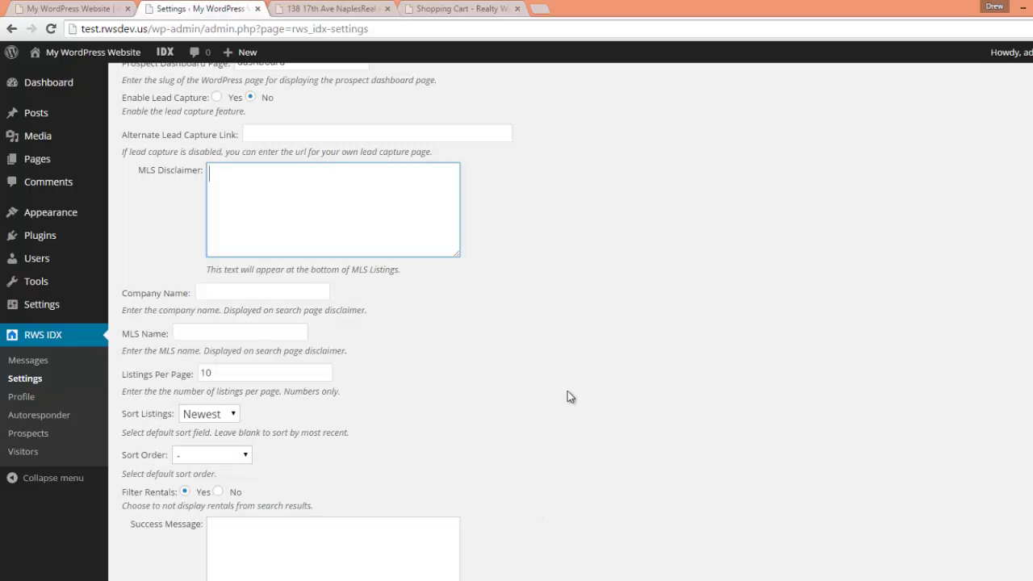
- Review the Company Name, MLS Name, Sort Listings (Newest) and Sort Order settings, leaving them unchanged
scroll(379, 336, "down", 1)
left_click(239, 230)
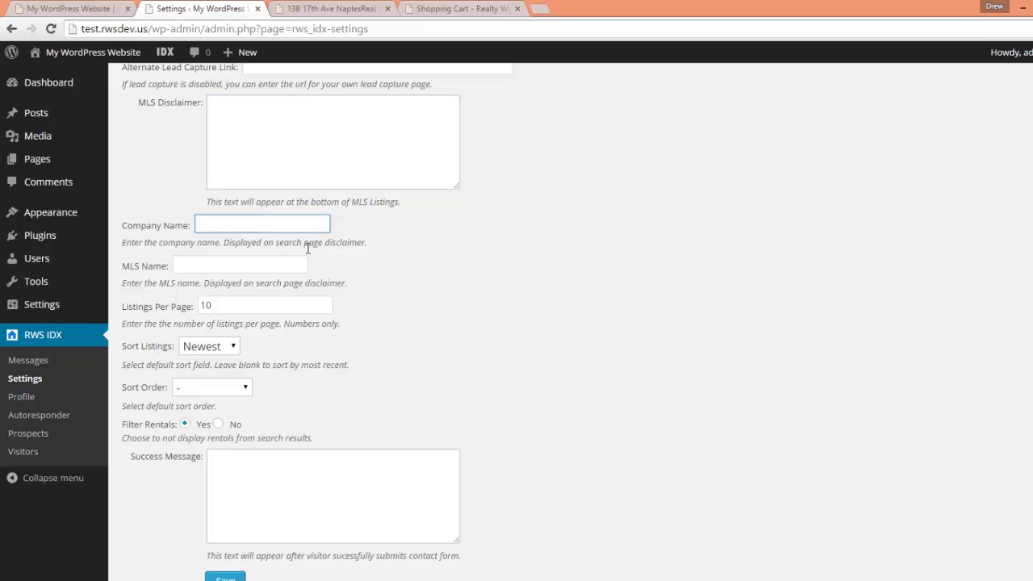
left_click(195, 267)
scroll(382, 281, "down", 1)
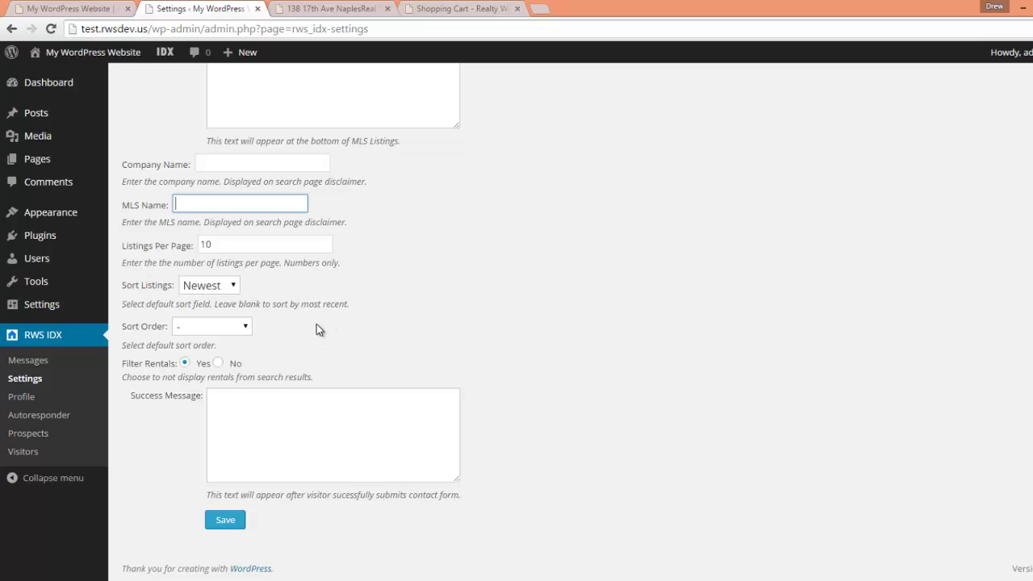
left_click(233, 287)
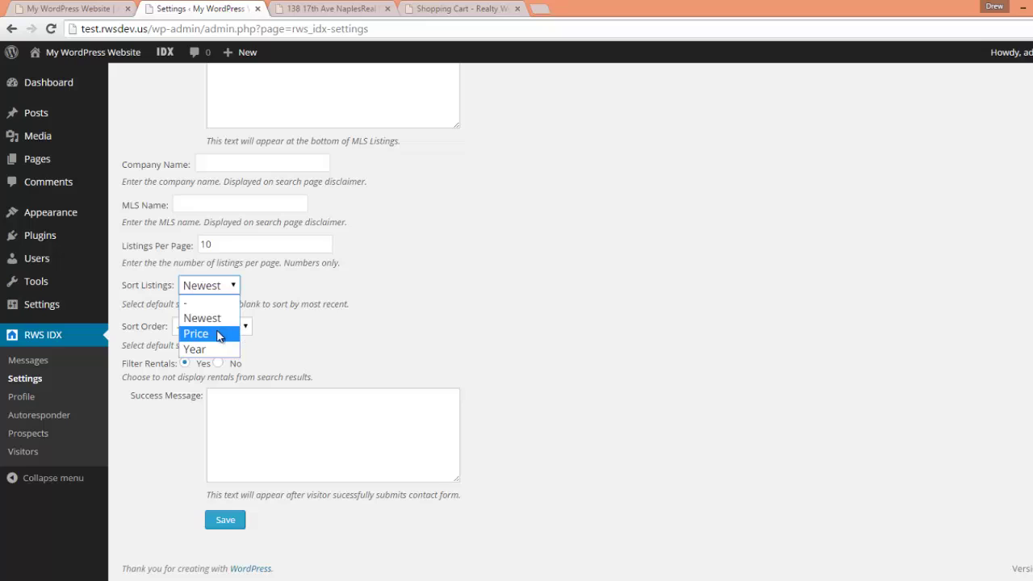
left_click(343, 322)
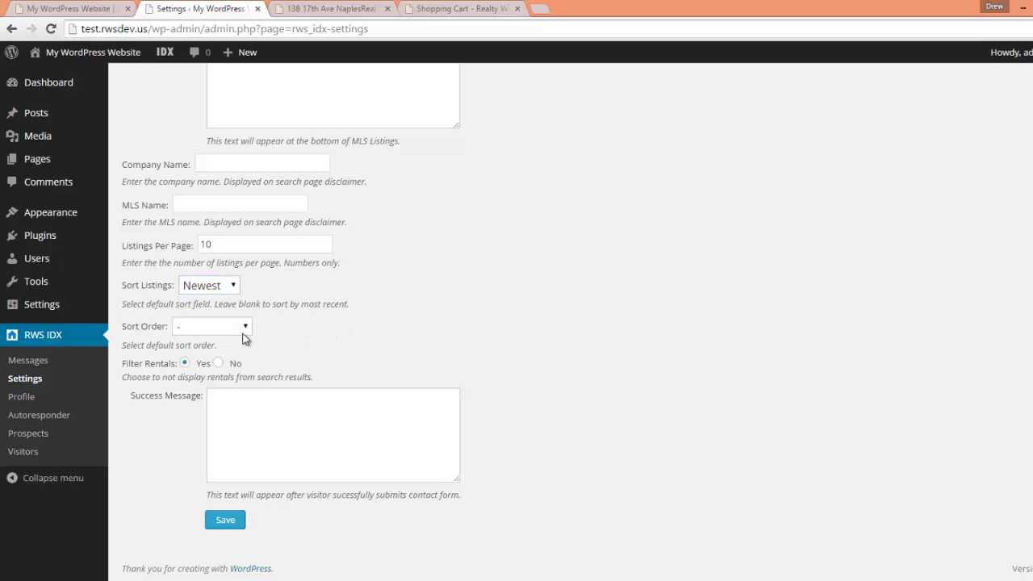
left_click(194, 332)
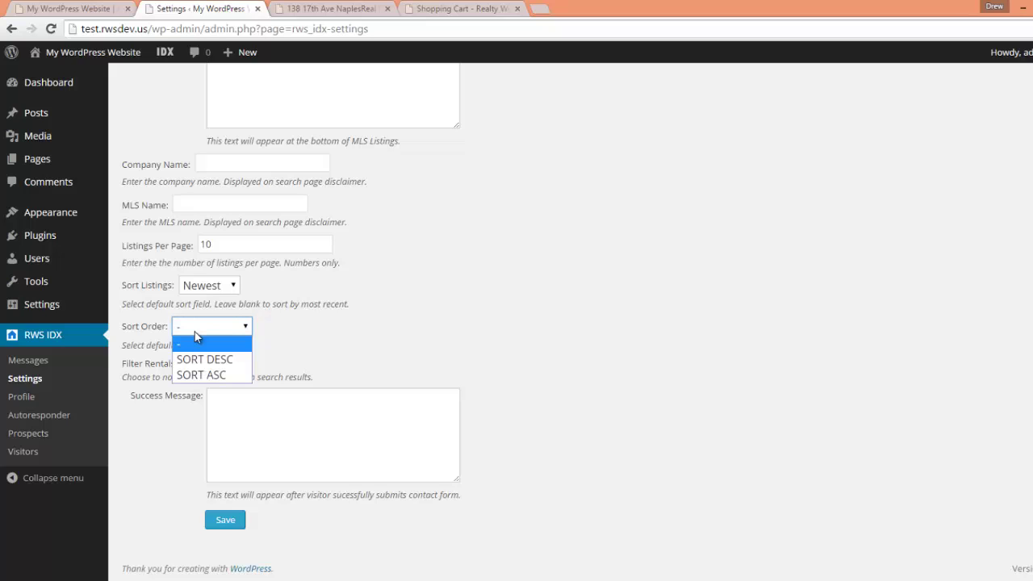
left_click(307, 317)
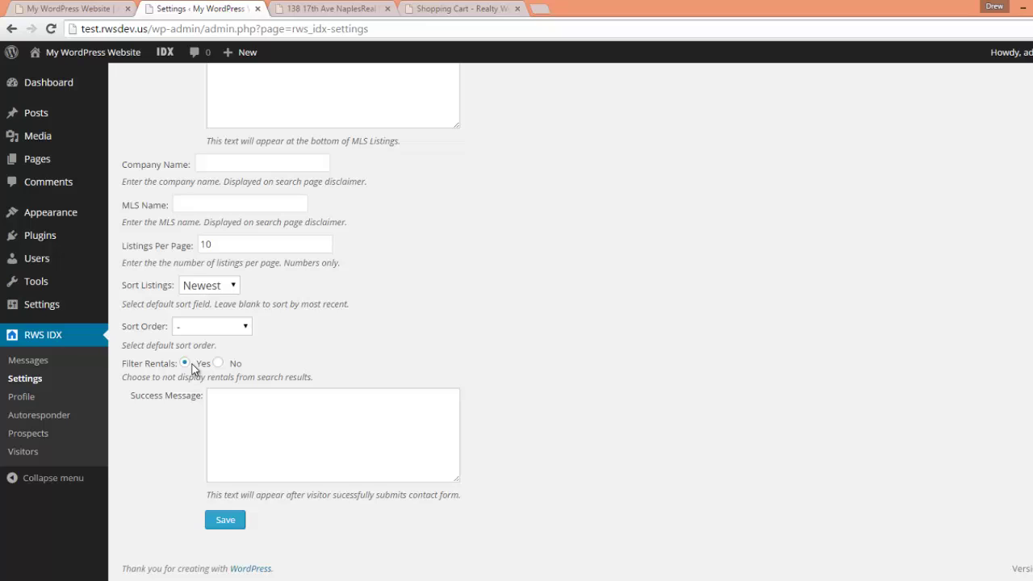
- Check the Success Message box and switch to the Registration settings
left_click(325, 425)
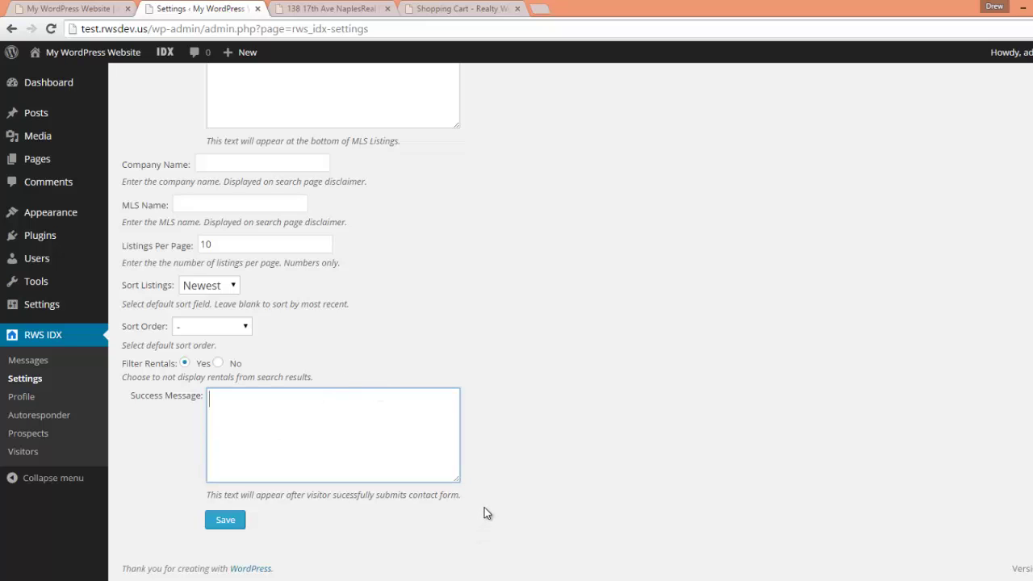
scroll(537, 424, "up", 7)
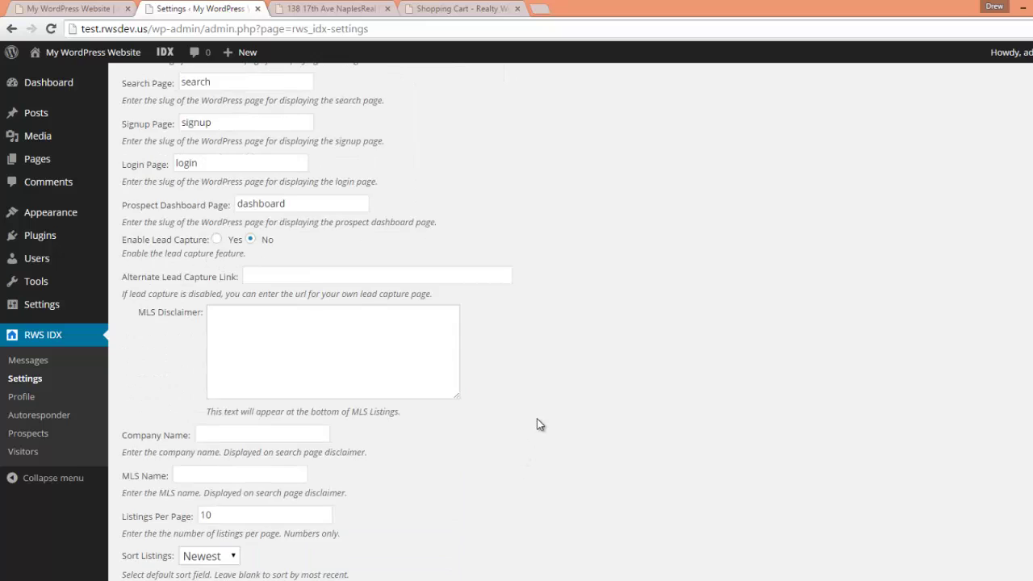
left_click(198, 150)
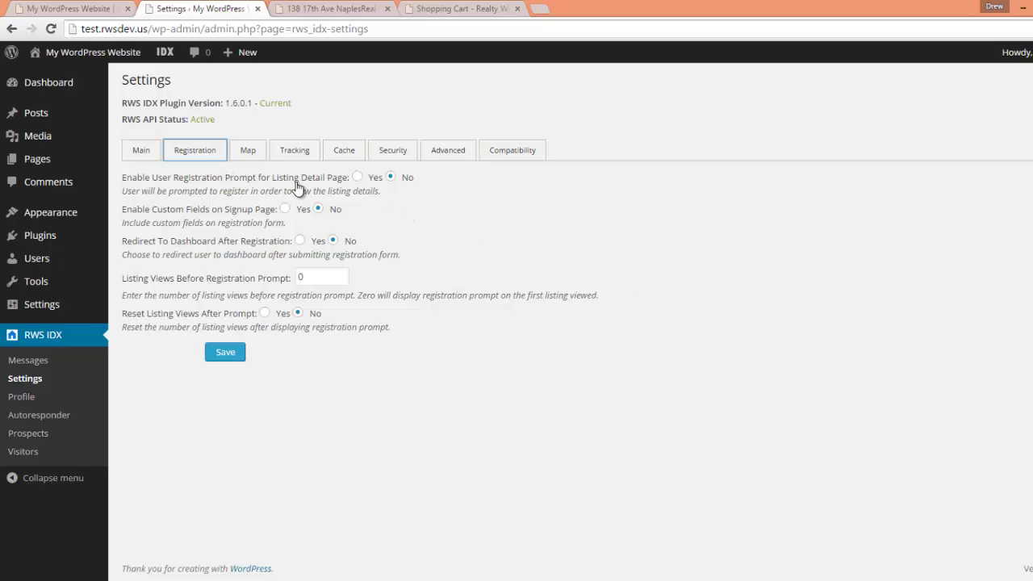
- Reload the Naples listing page and dismiss its member registration prompt
left_click(343, 9)
scroll(697, 266, "up", 15)
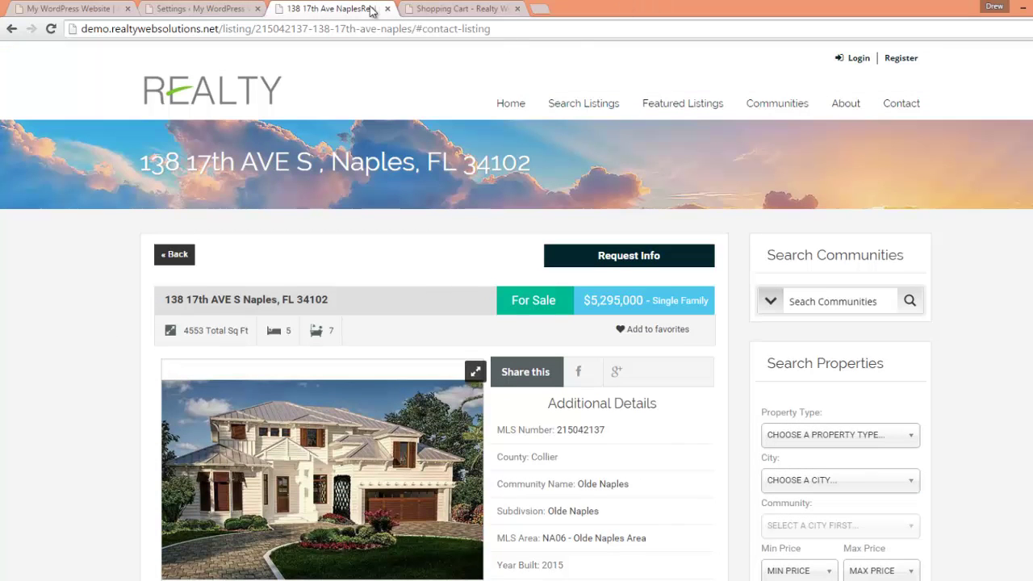
left_click(50, 28)
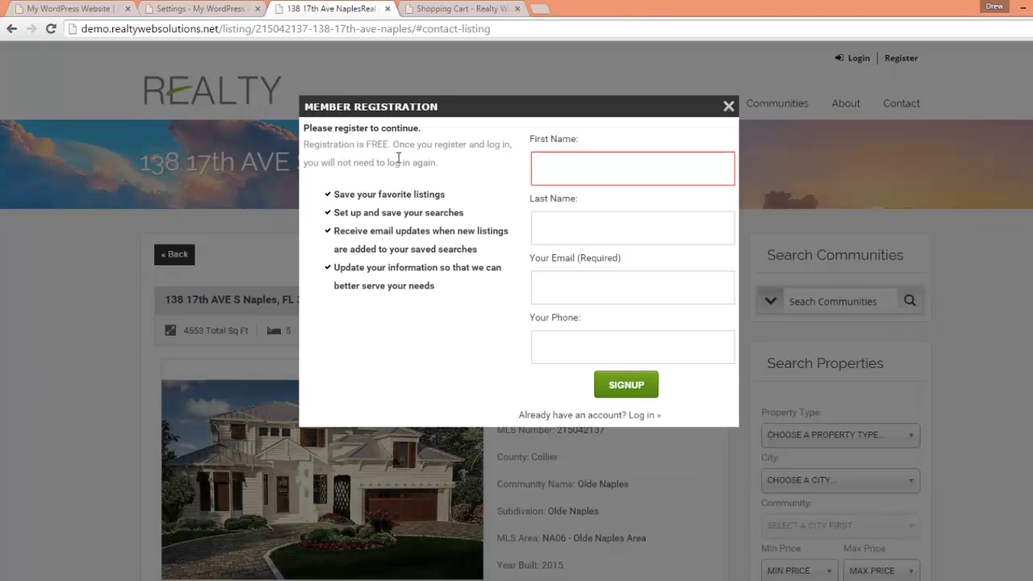
left_click(198, 8)
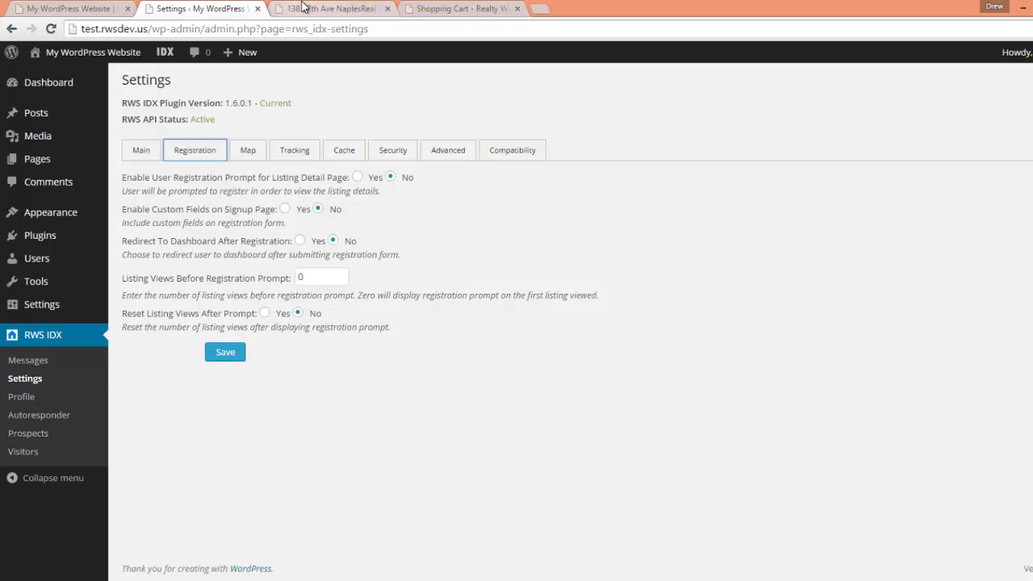
left_click(331, 8)
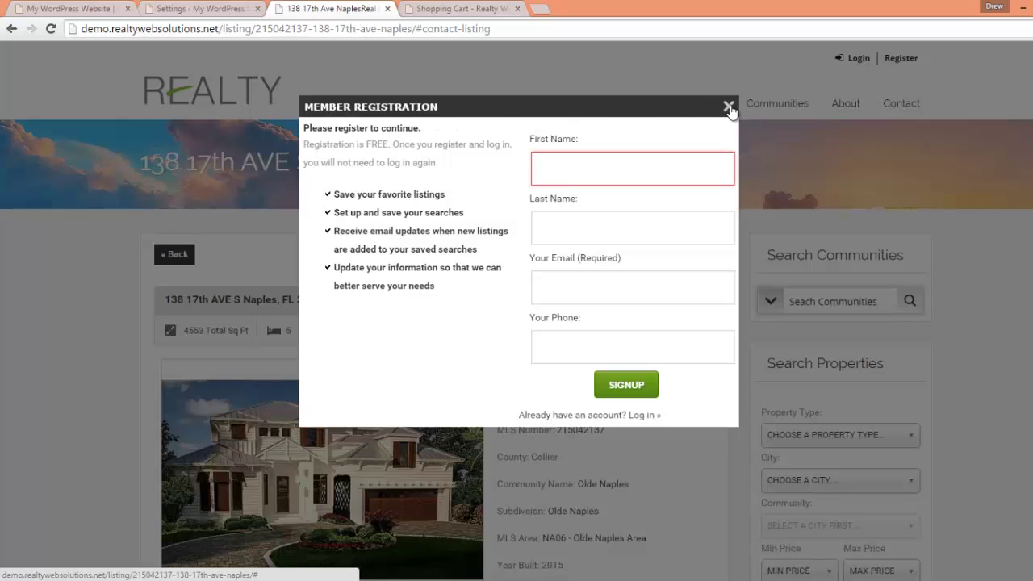
left_click(169, 10)
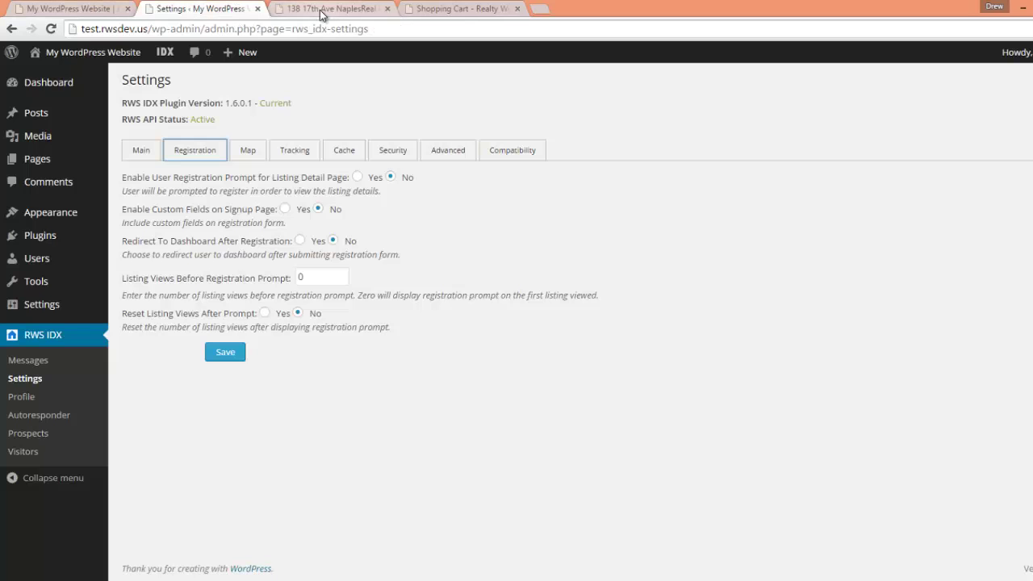
left_click(319, 9)
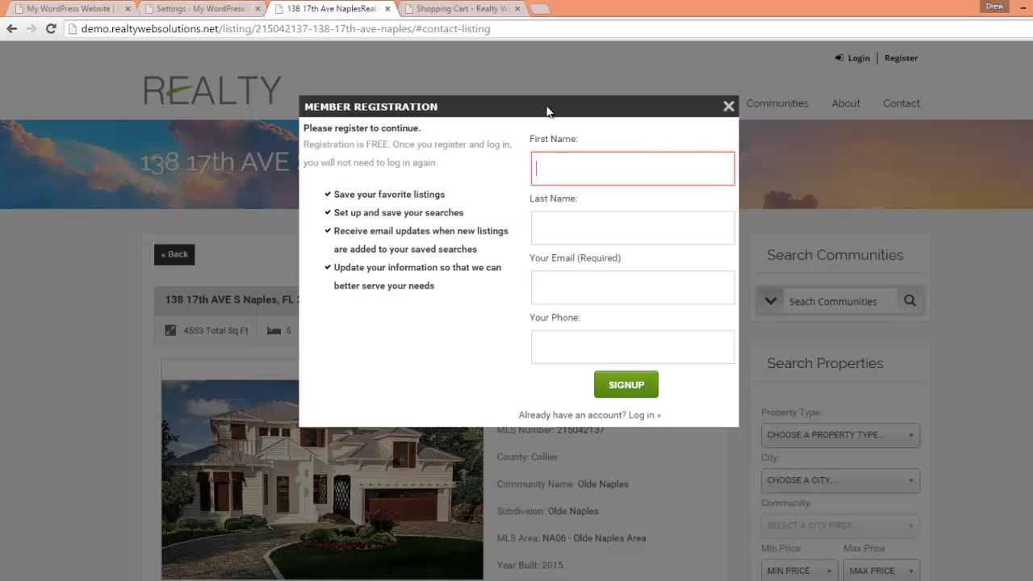
left_click(728, 107)
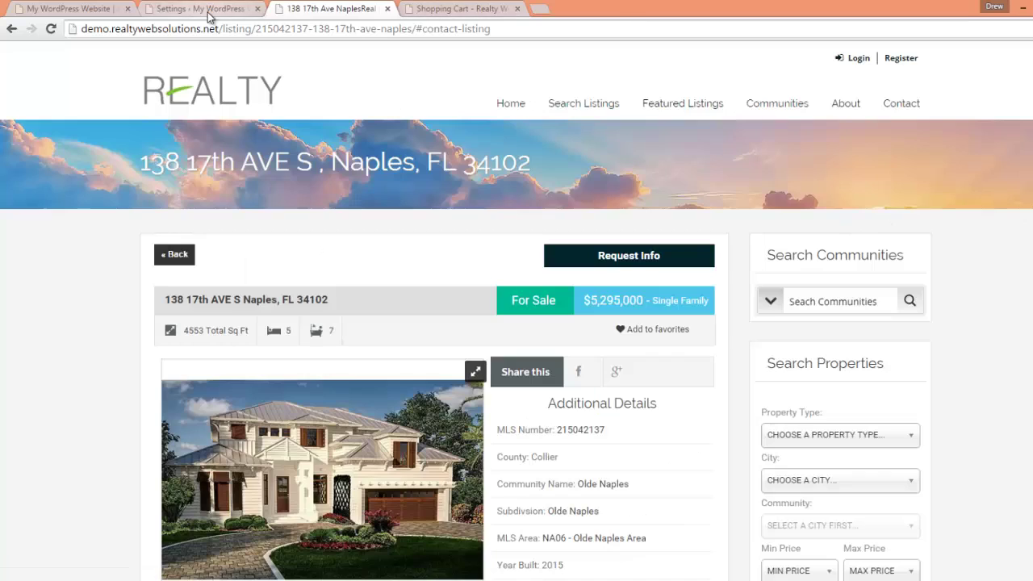
- Set Enable Custom Fields on Signup Page to Yes and reload the listing to check the Your Phone field
left_click(197, 9)
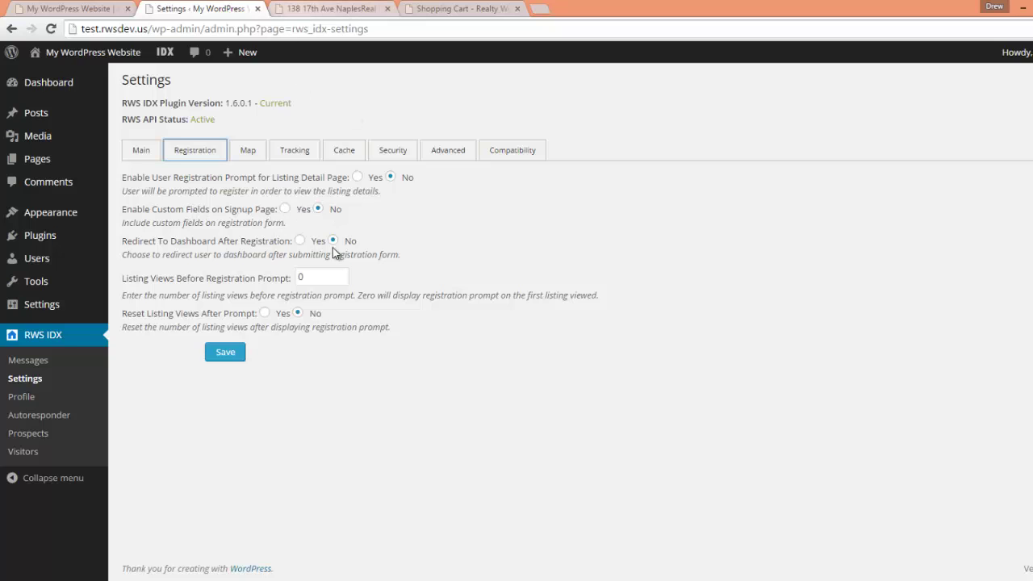
left_click(285, 209)
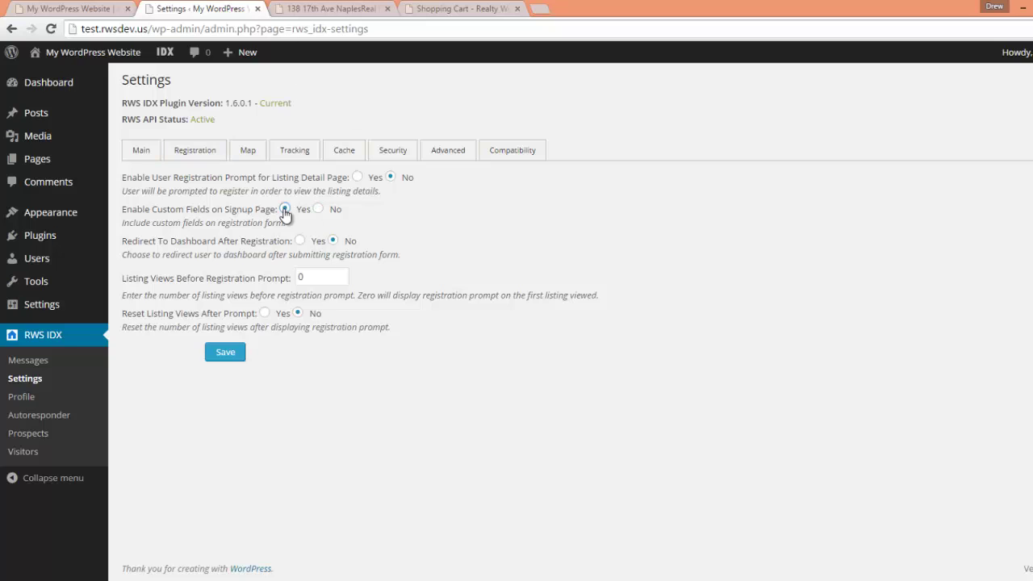
left_click(332, 10)
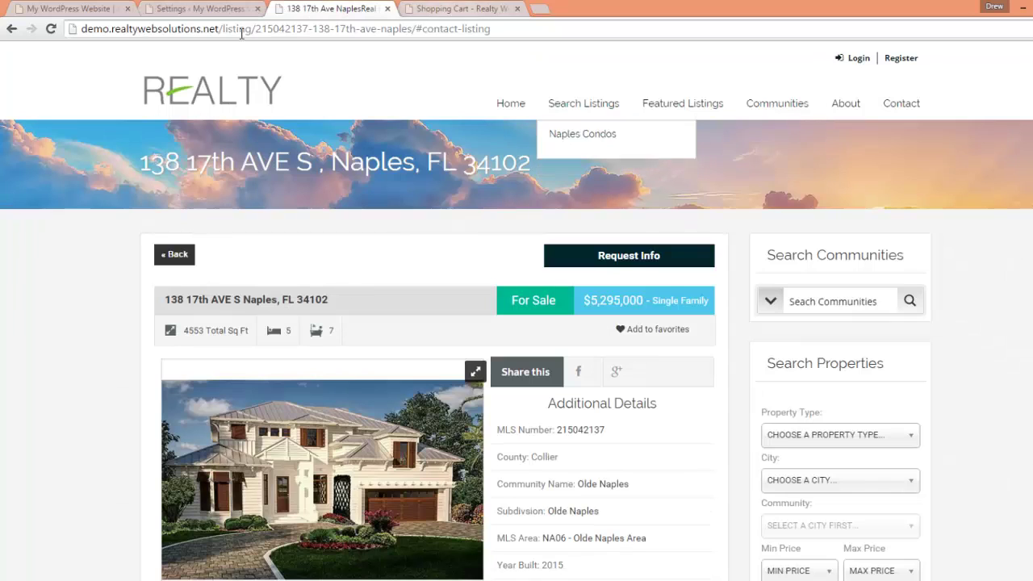
key("F5")
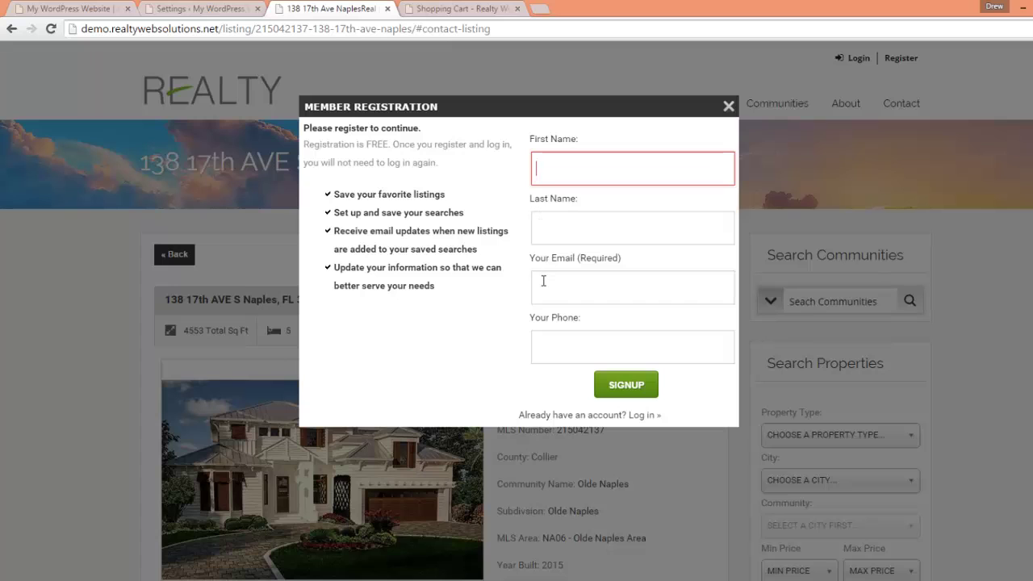
left_click(198, 8)
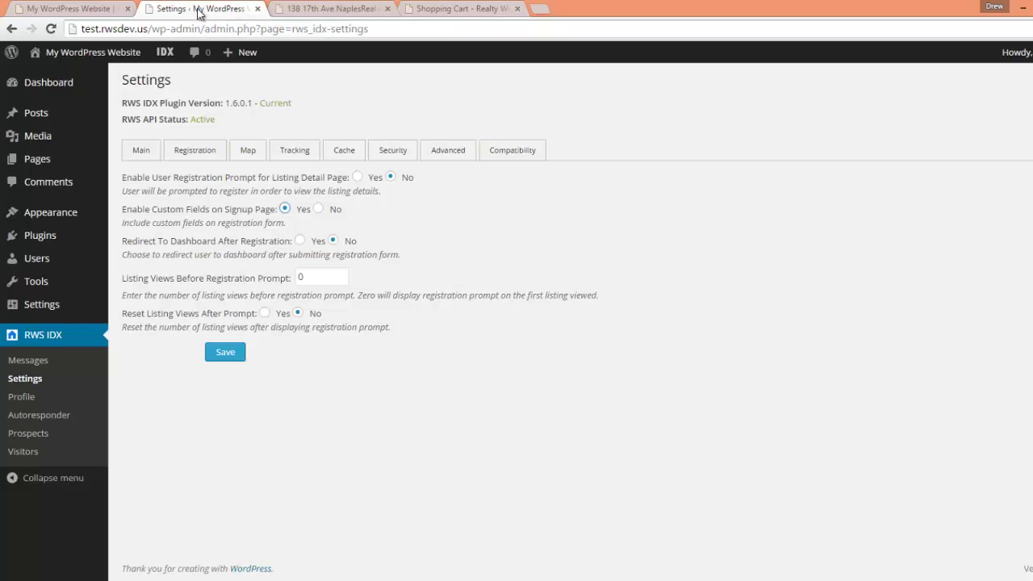
left_click(313, 9)
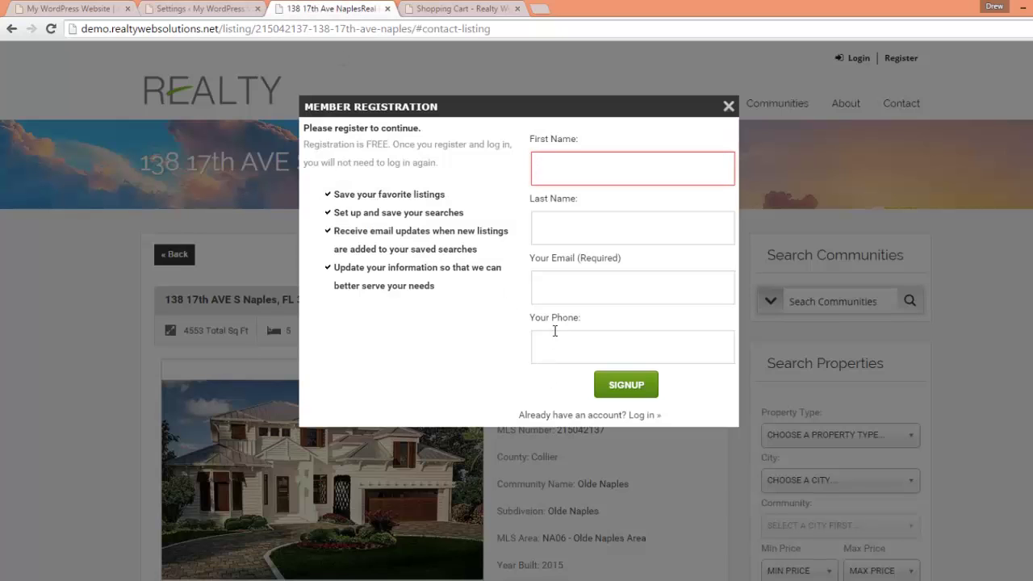
left_click(646, 349)
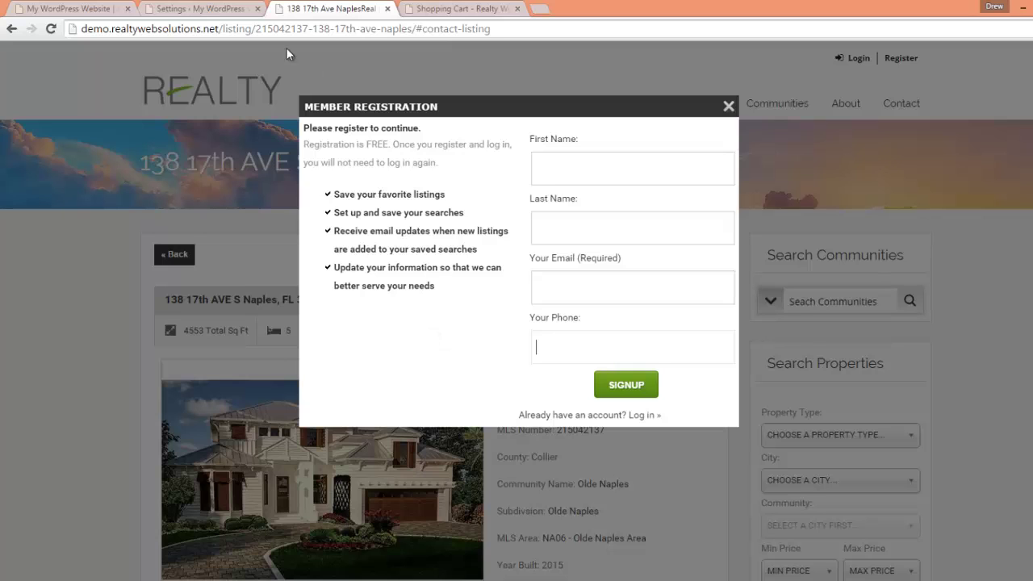
- Leave redirect to dashboard after registration at No and reload the listing's updated prompt
left_click(196, 8)
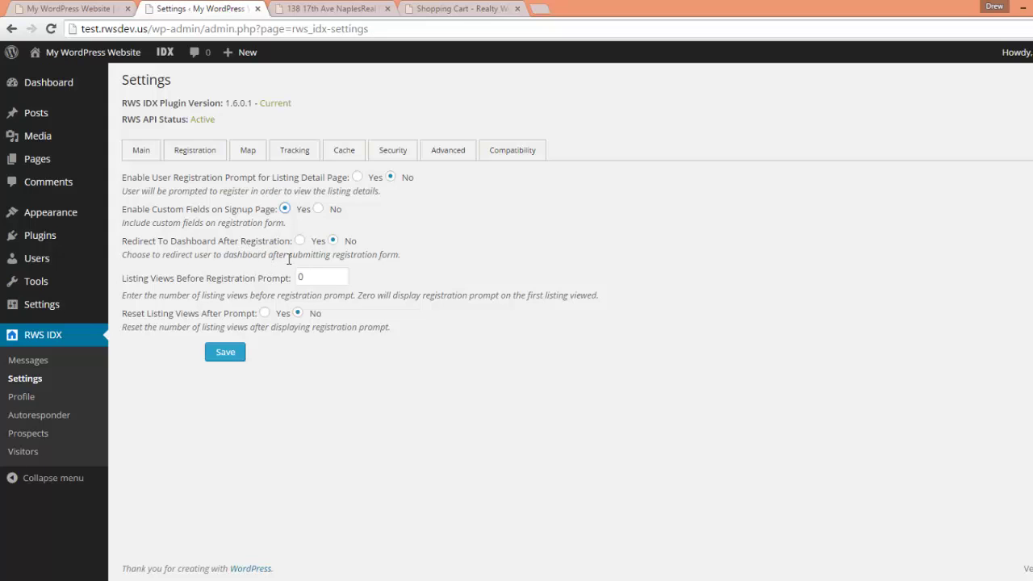
left_click(299, 240)
left_click(332, 241)
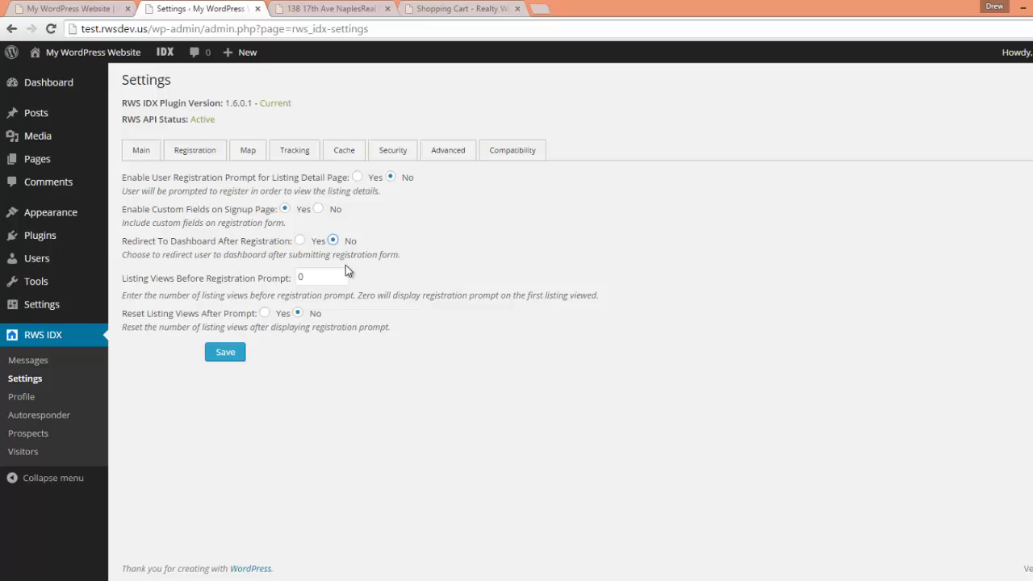
left_click(345, 11)
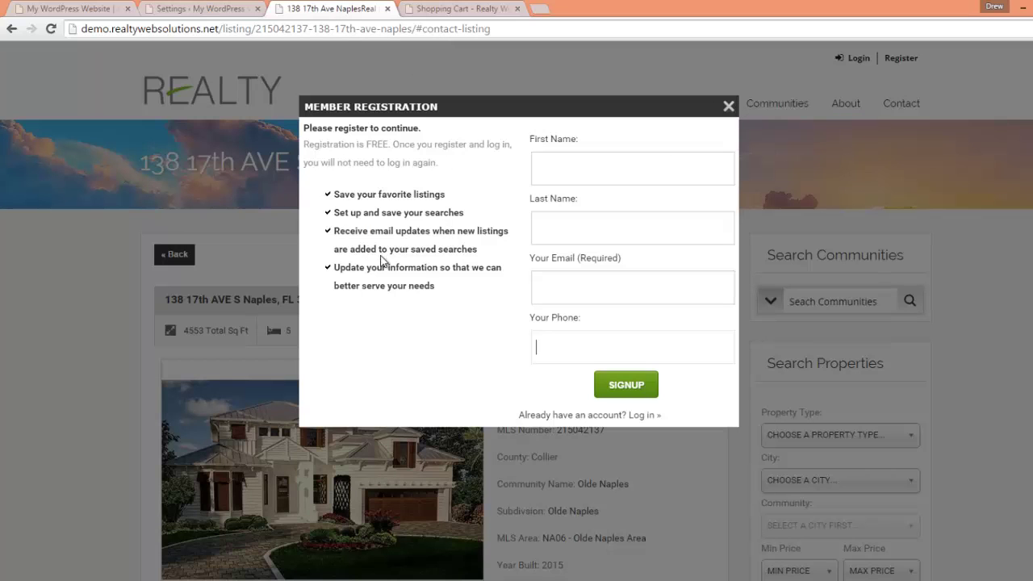
left_click(216, 13)
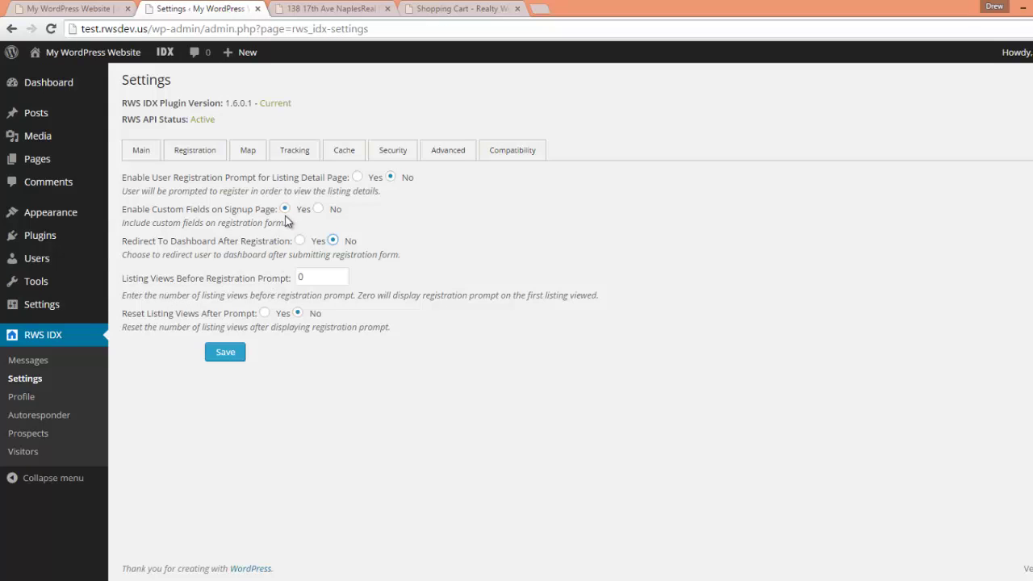
left_click(327, 9)
left_click(51, 29)
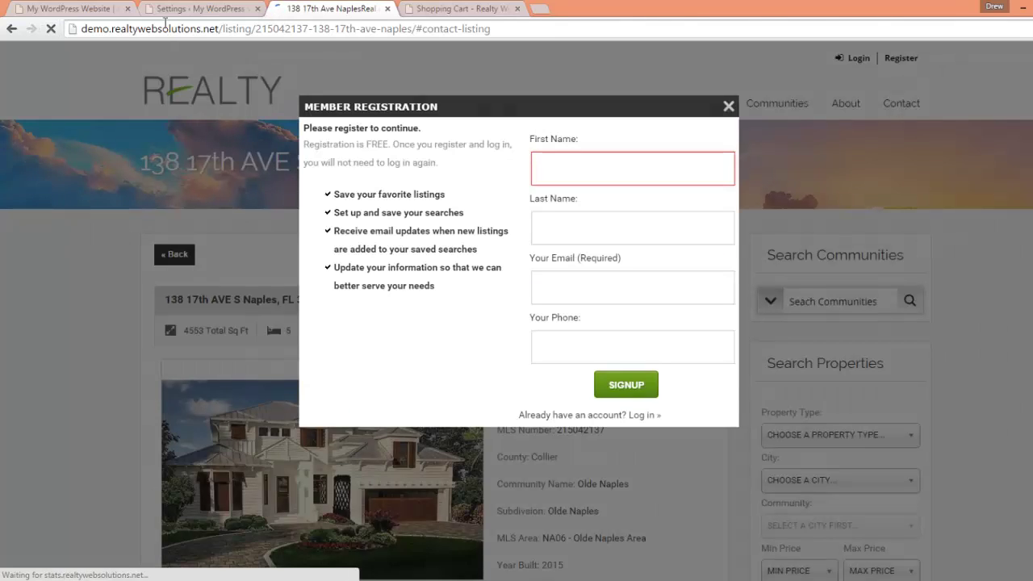
- Set Listing Views Before Registration Prompt to 3 and Reset Listing Views After Prompt to Yes
left_click(194, 9)
left_click(273, 277)
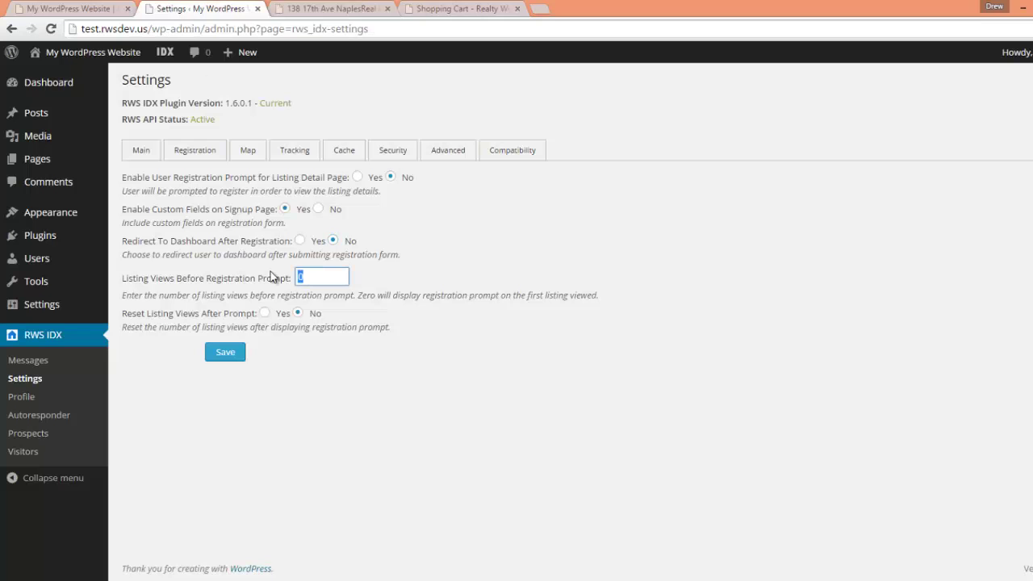
type("3")
left_click(264, 315)
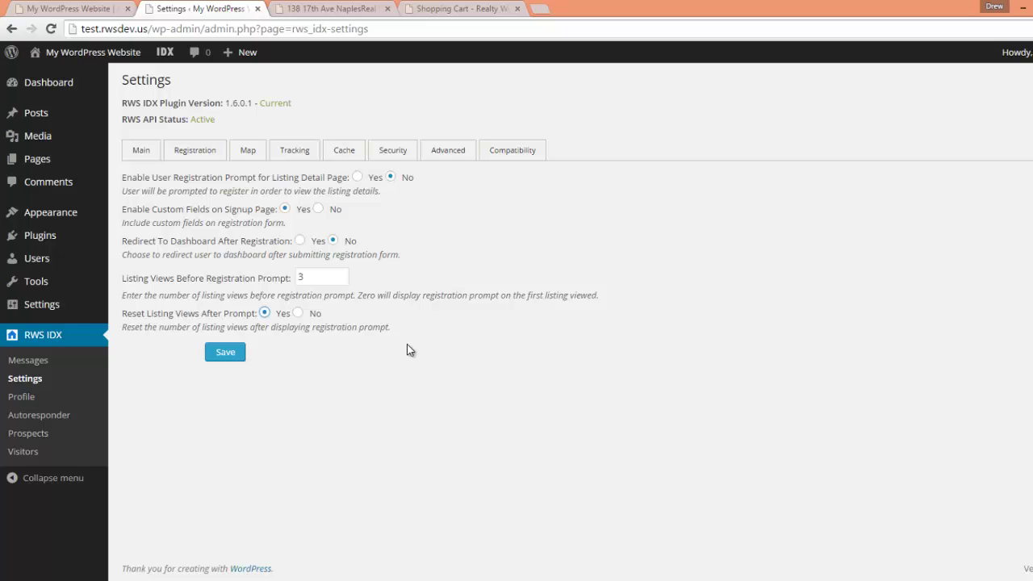
- Close the member registration popup on the Naples listing and bring up the Map settings
left_click(322, 8)
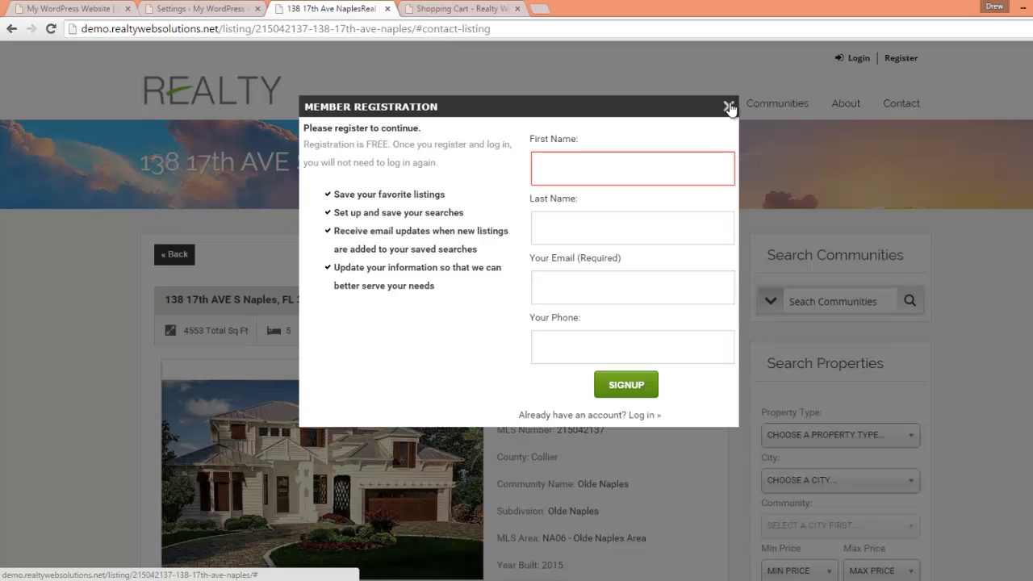
left_click(729, 106)
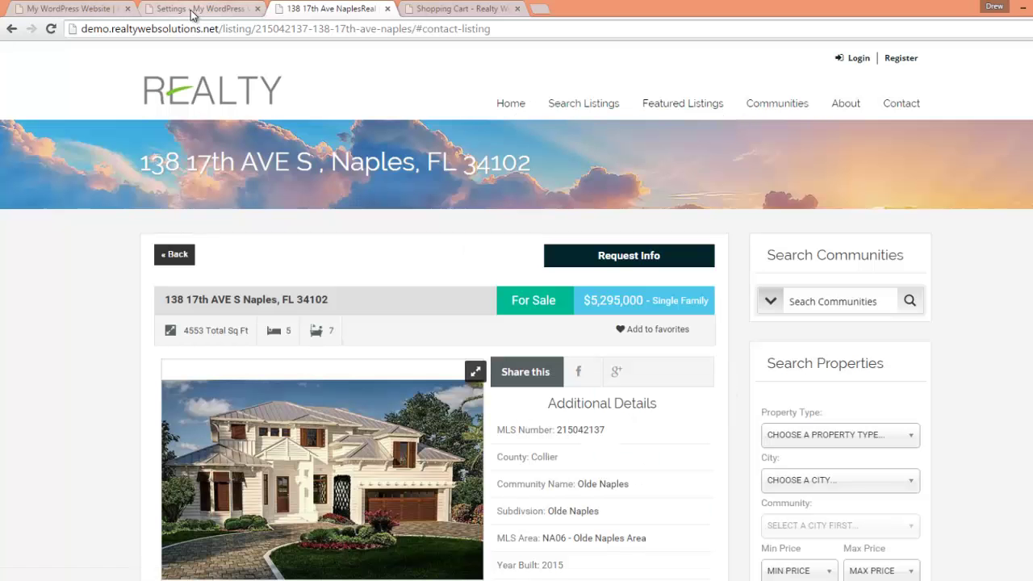
left_click(193, 10)
left_click(248, 152)
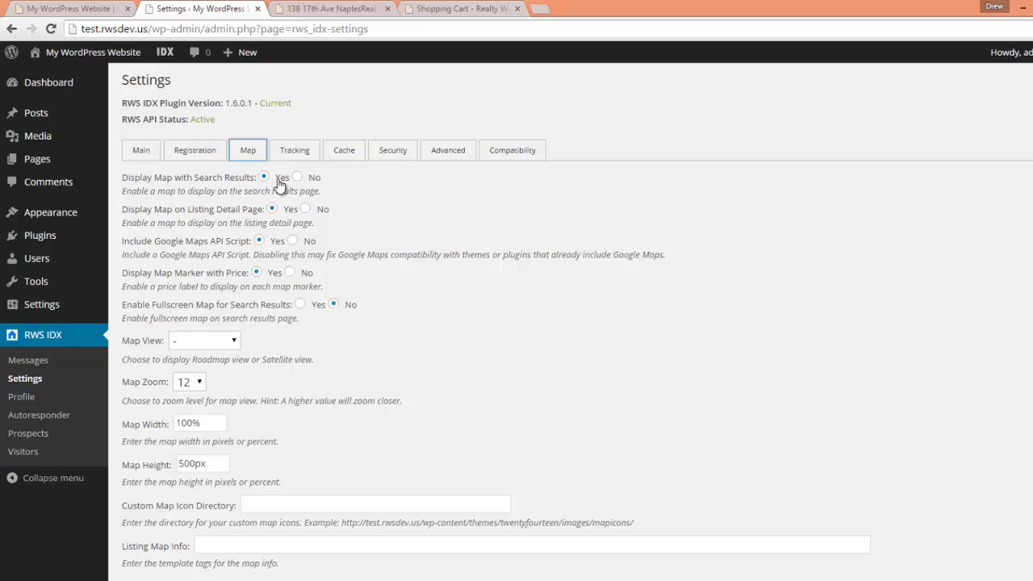
- Pan the Pelican Bay satellite map over the 72 listings and toggle Hide Map / View Map
left_click(342, 11)
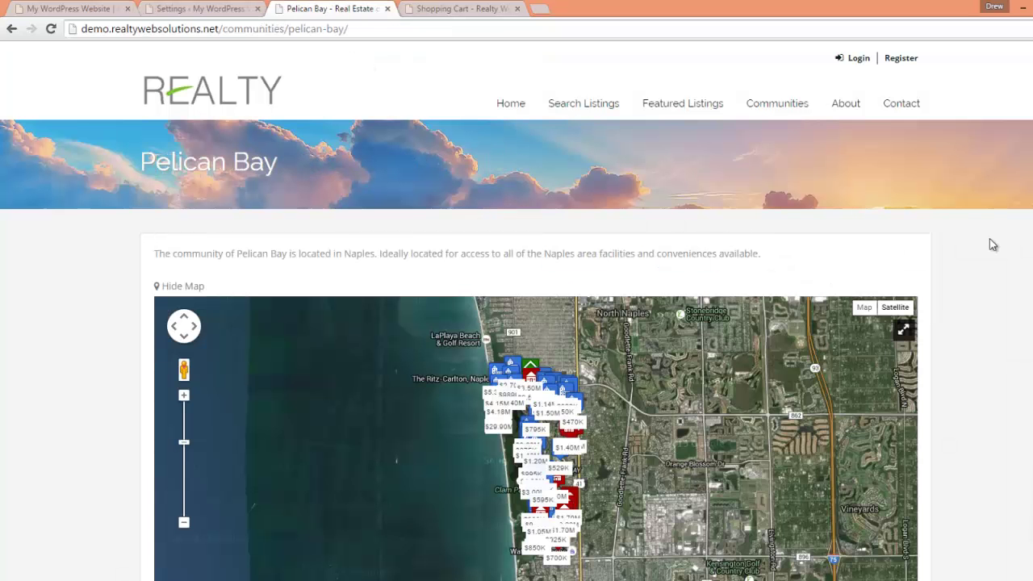
scroll(992, 244, "down", 1)
scroll(992, 245, "down", 1)
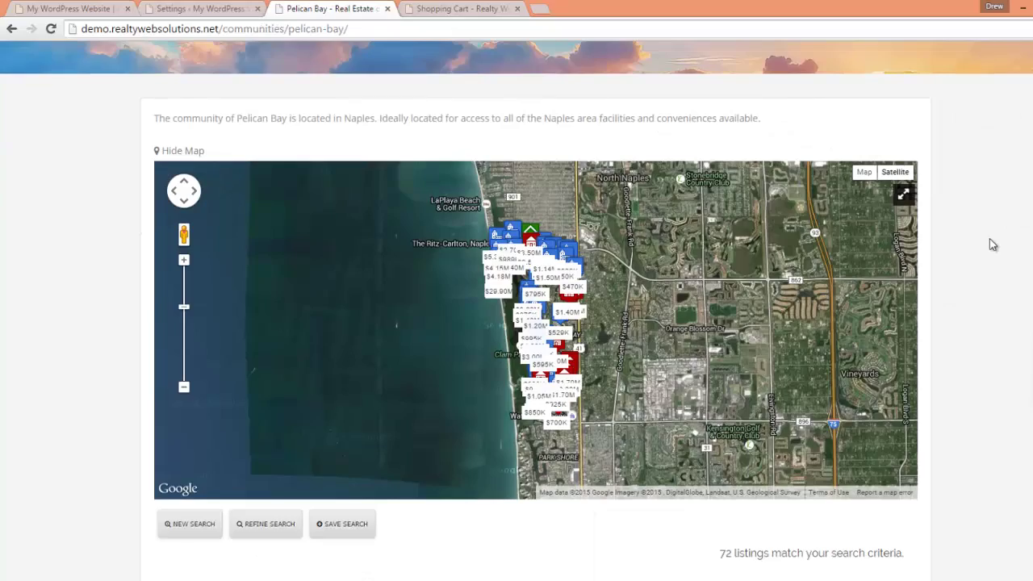
scroll(653, 327, "up", 1)
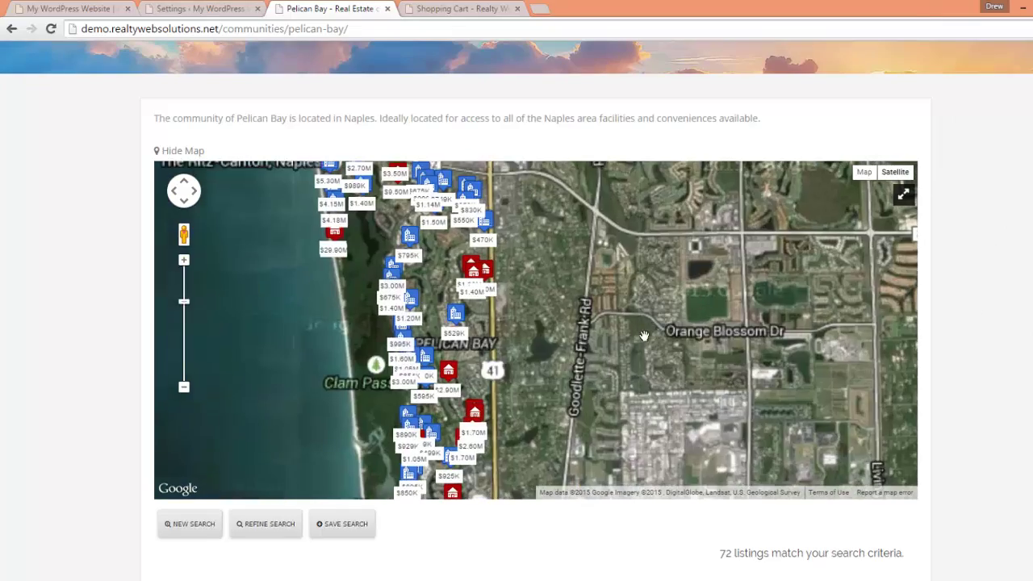
scroll(454, 272, "up", 1)
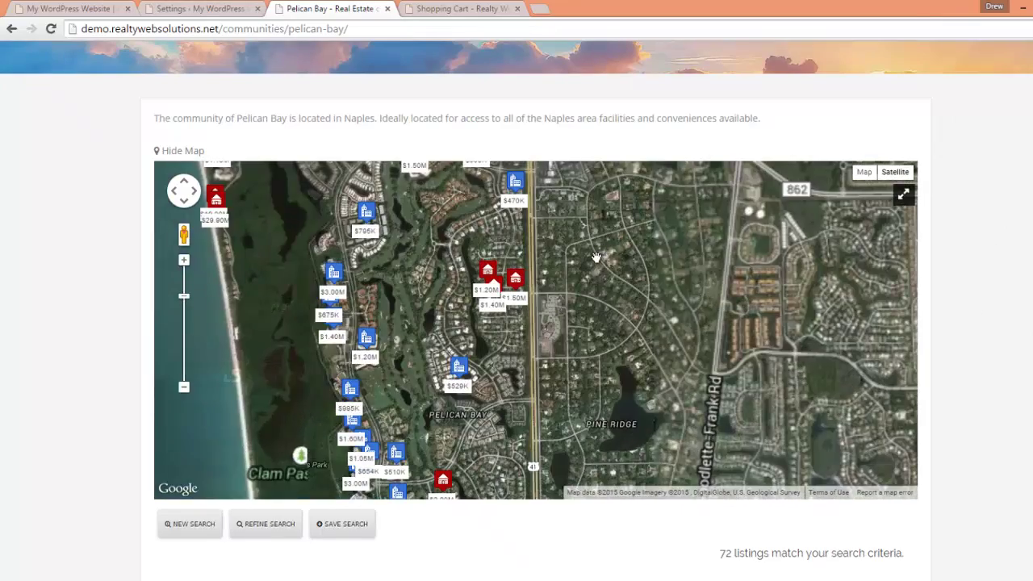
left_click_drag(595, 257, 730, 400)
left_click_drag(756, 343, 776, 362)
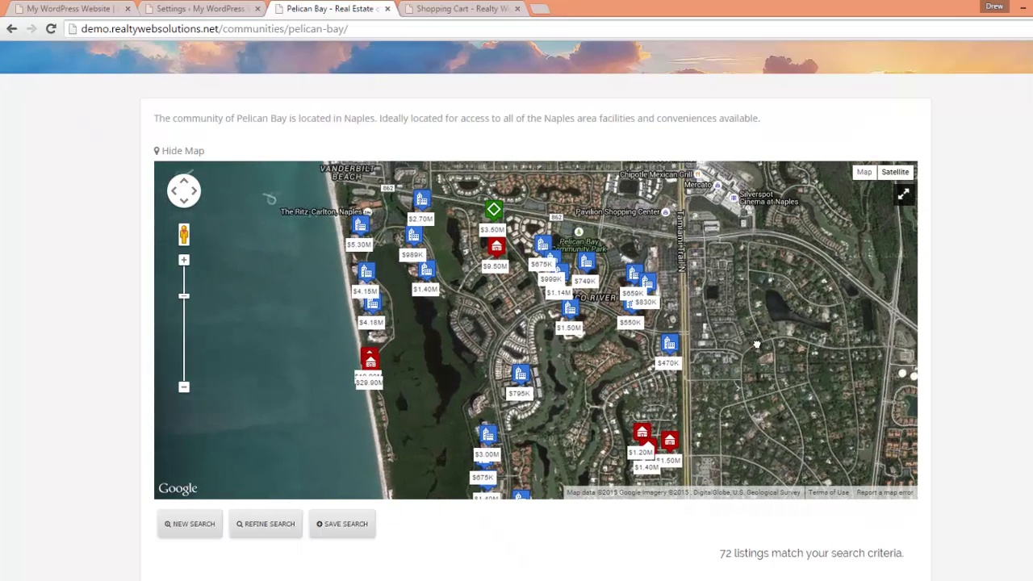
left_click(196, 9)
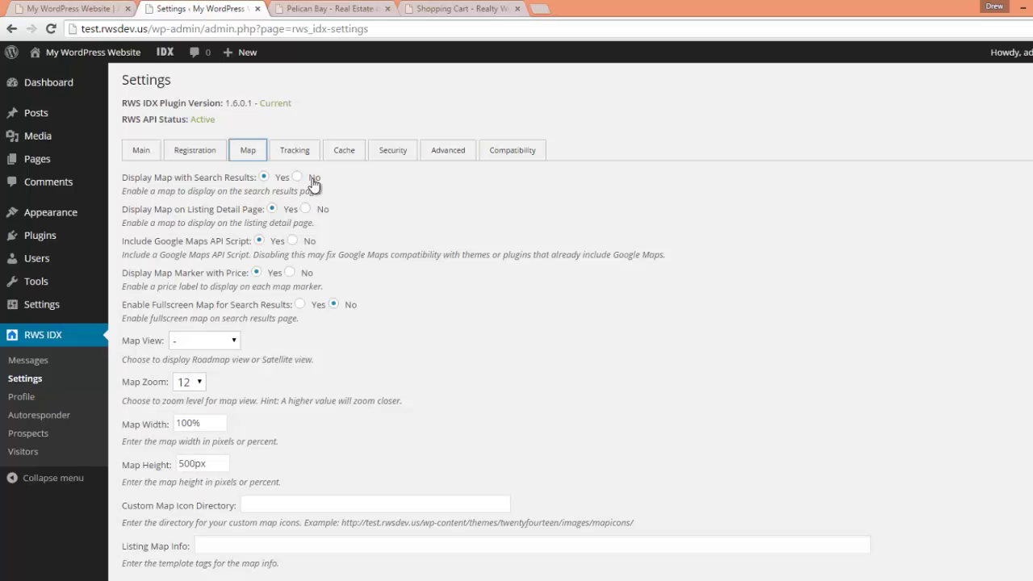
left_click(309, 10)
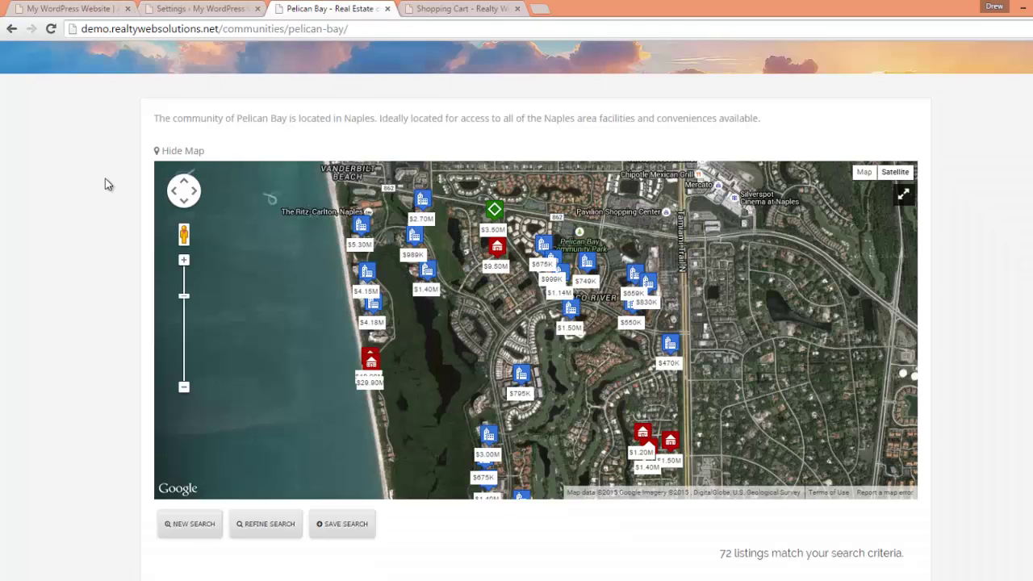
left_click(169, 152)
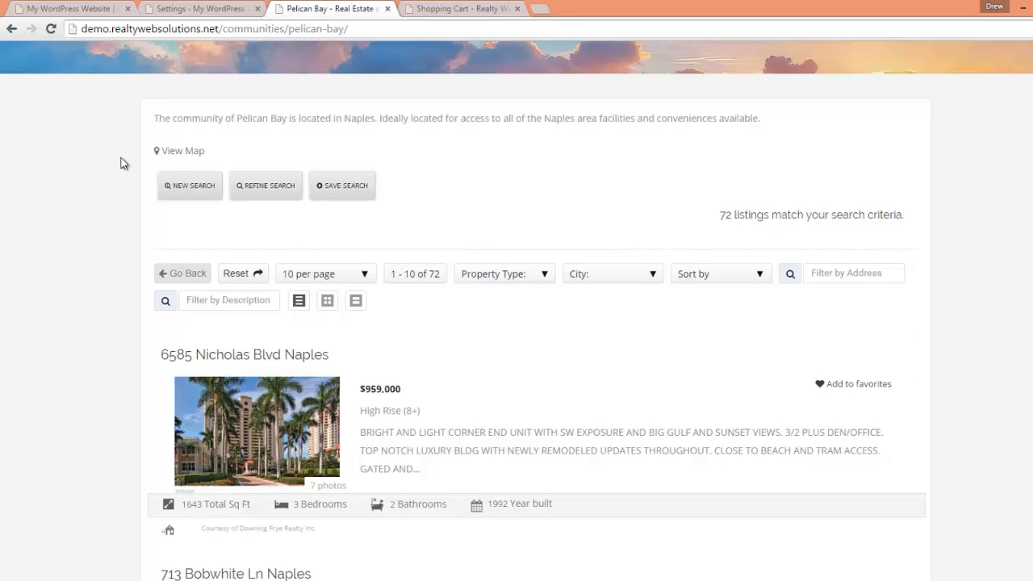
left_click(172, 152)
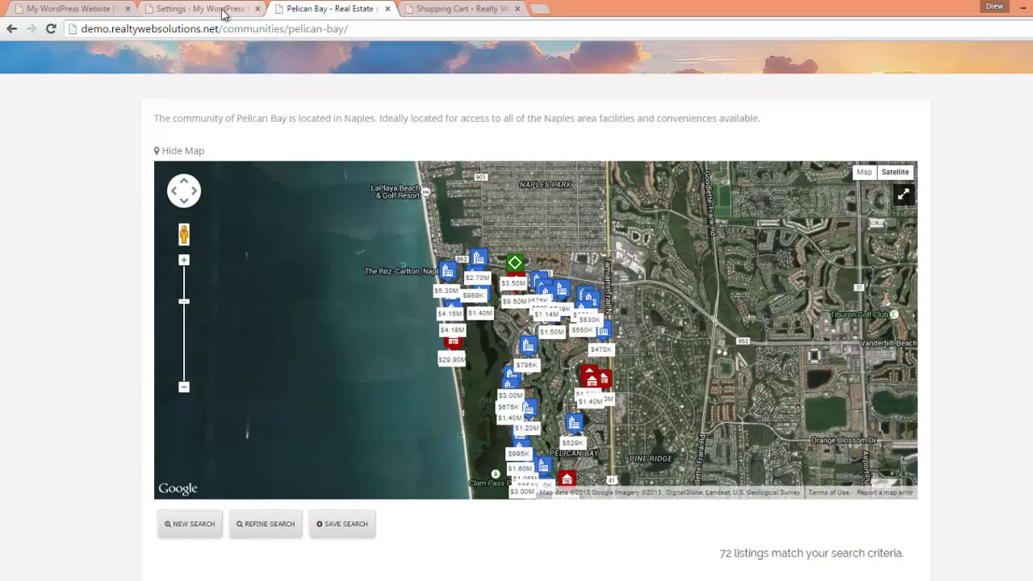
left_click(223, 11)
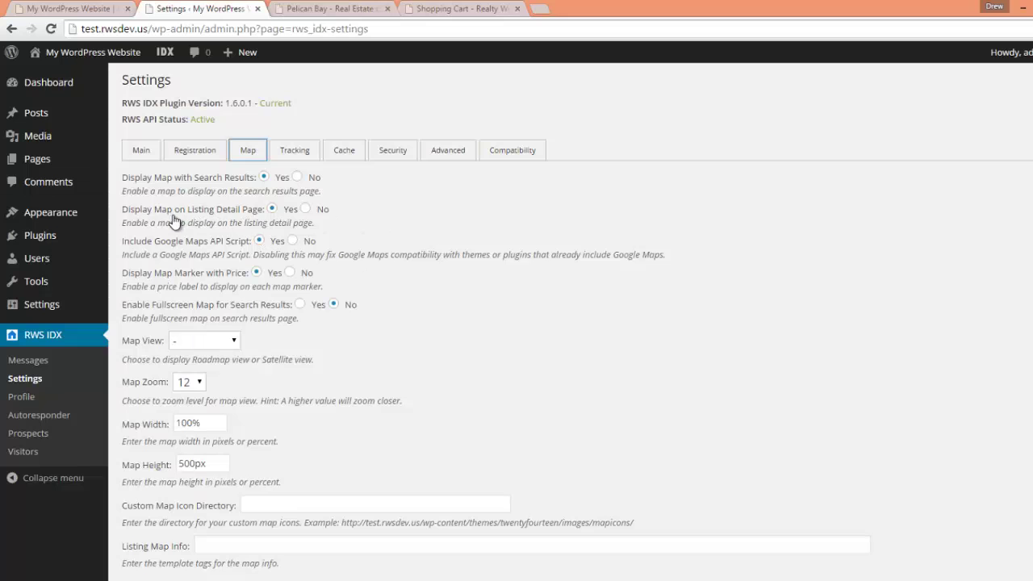
left_click(350, 9)
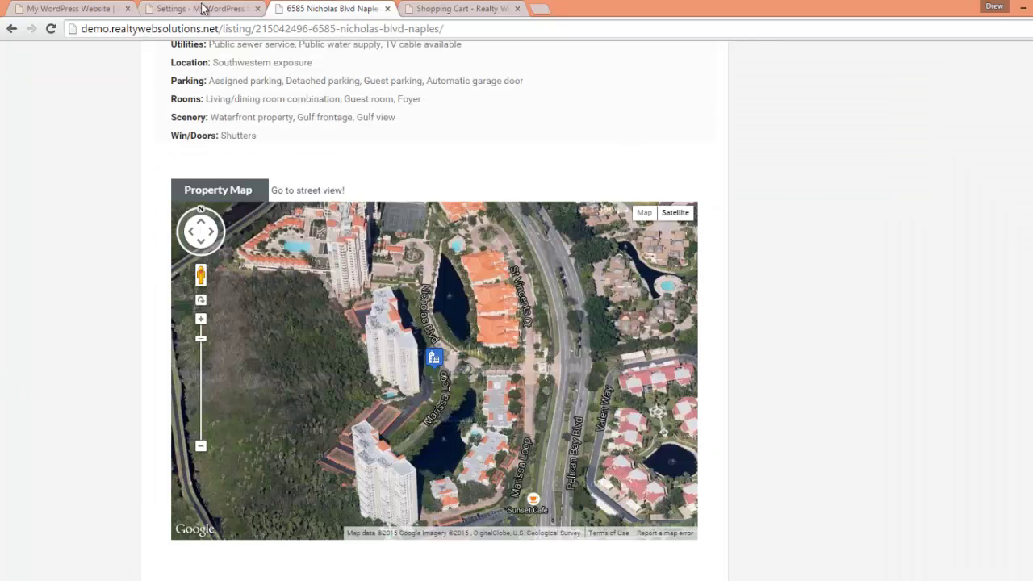
left_click(203, 8)
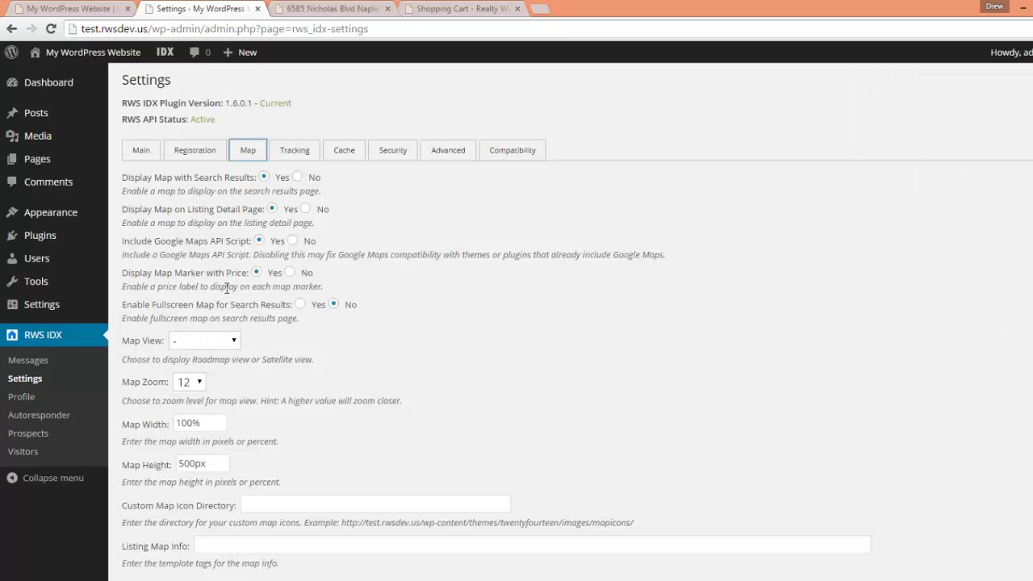
left_click(327, 9)
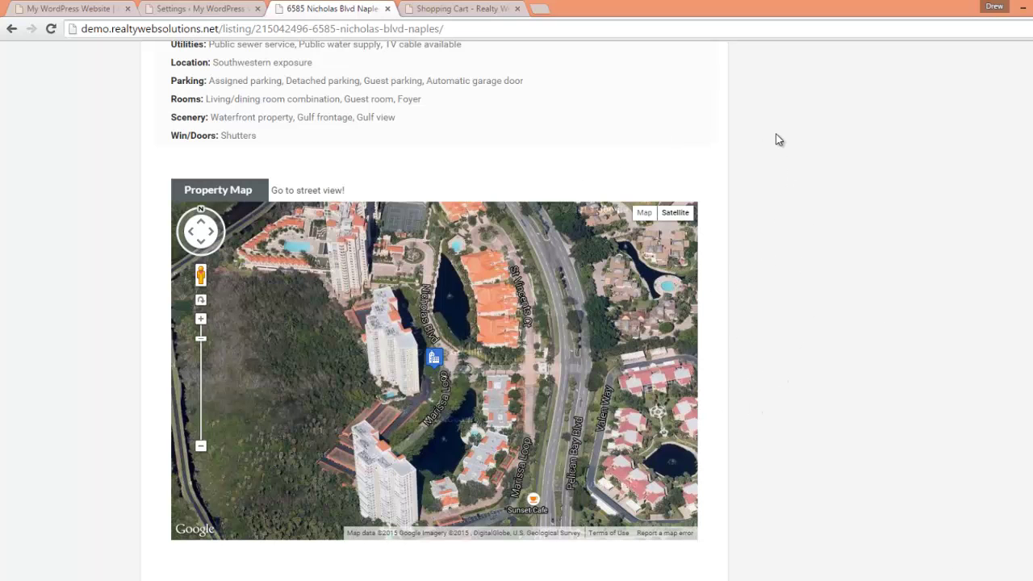
left_click(188, 8)
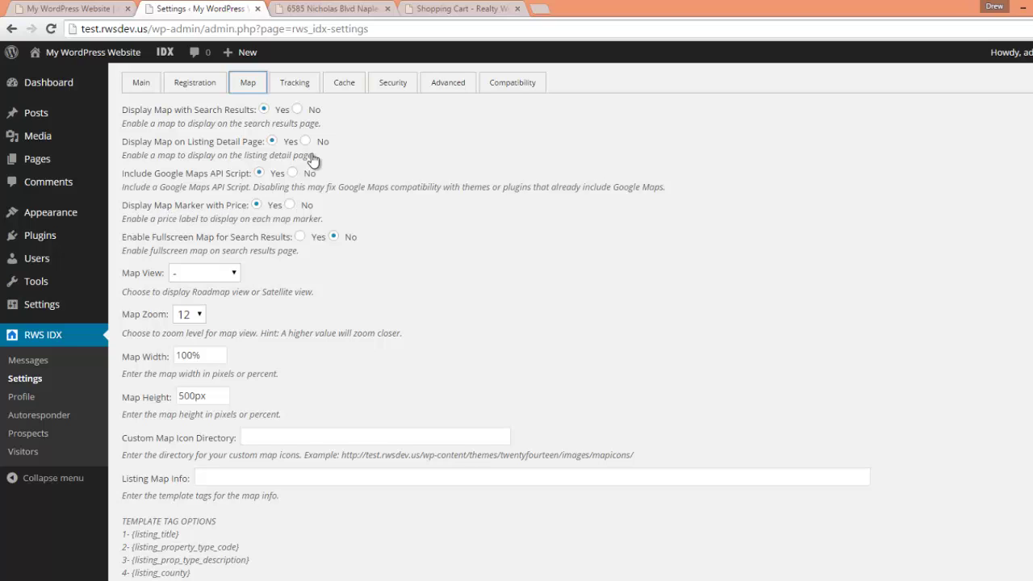
left_click(363, 9)
key("alt+Left")
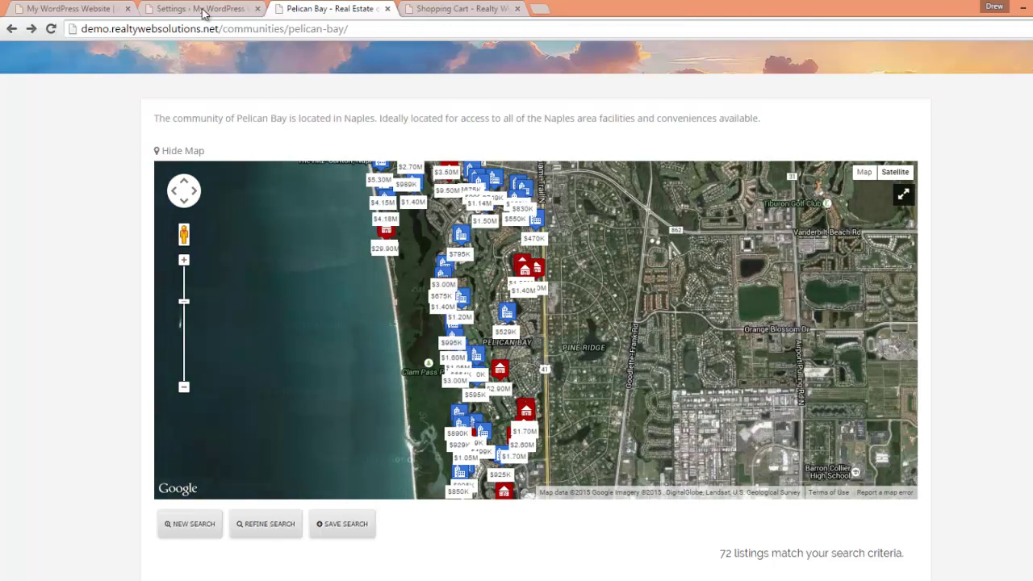
left_click(193, 9)
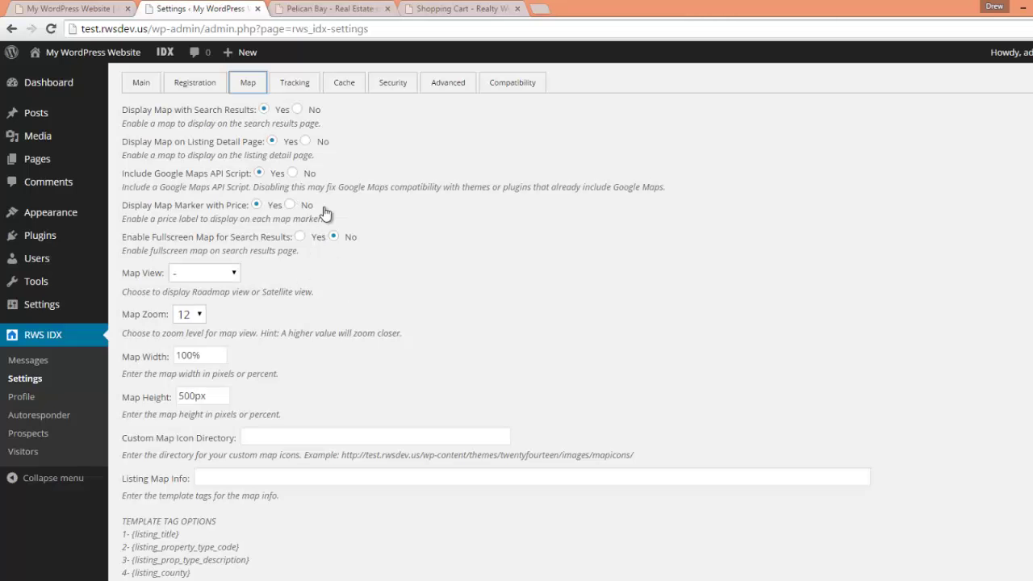
scroll(369, 237, "down", 1)
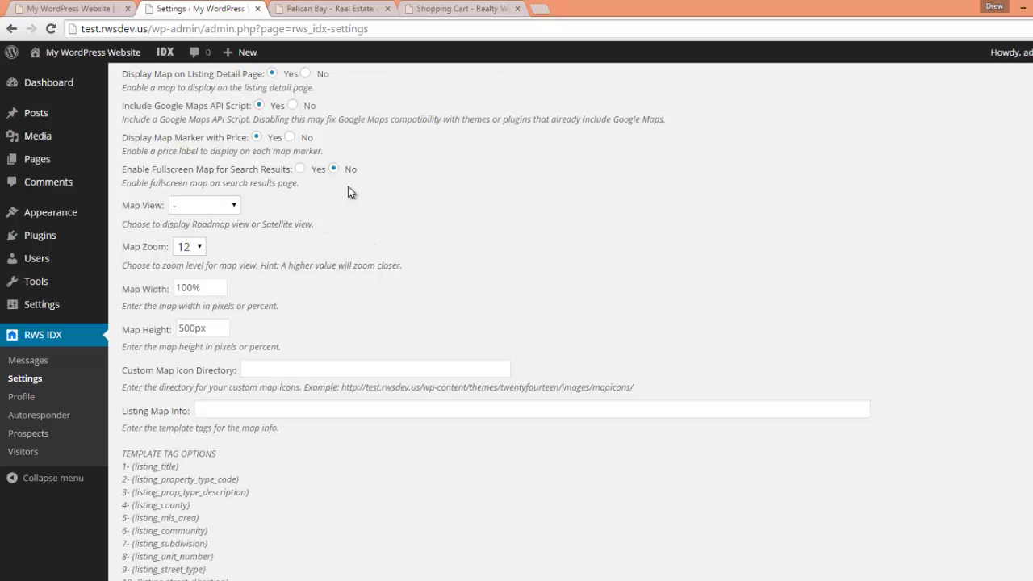
left_click(351, 12)
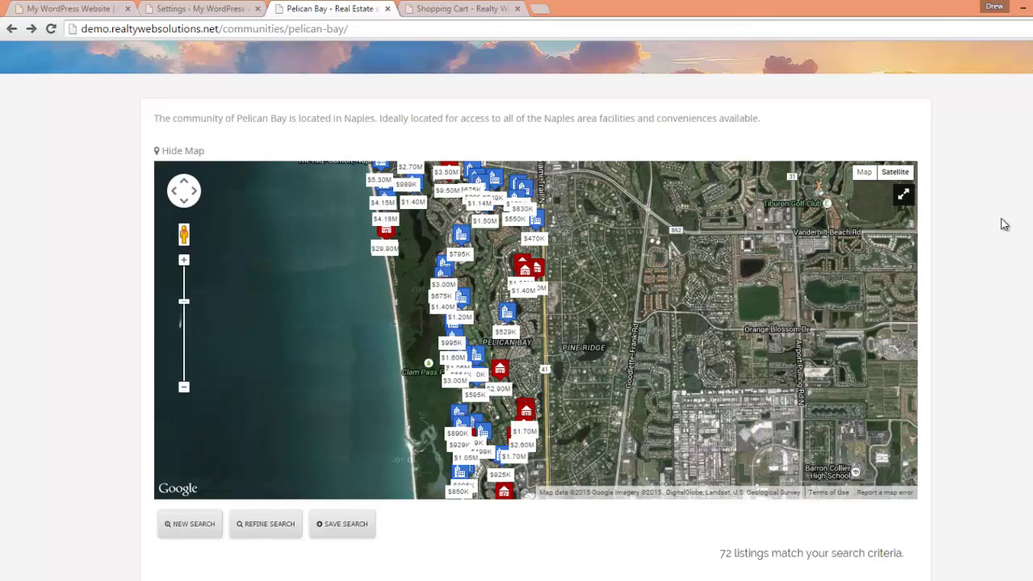
left_click(901, 196)
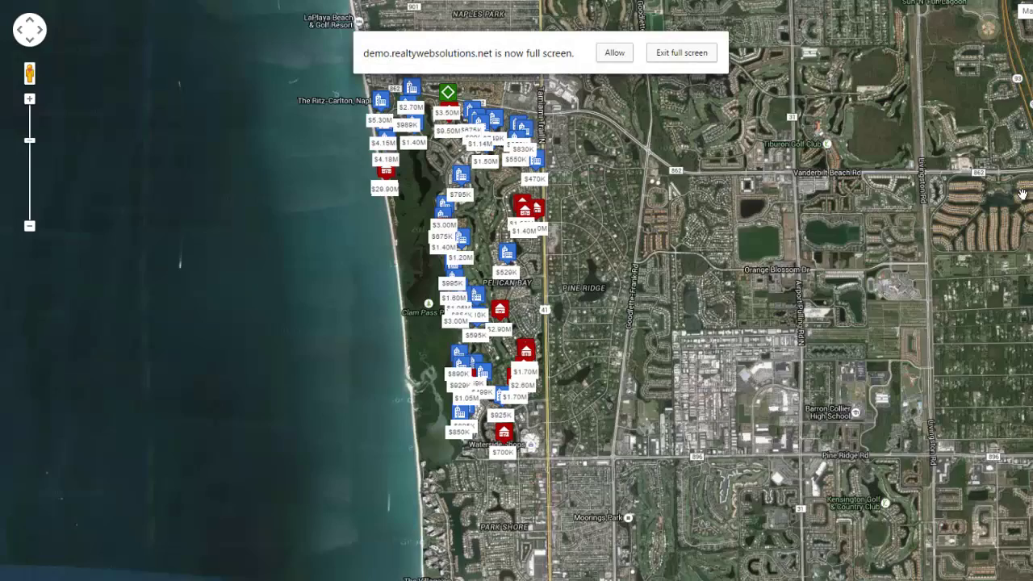
left_click(616, 54)
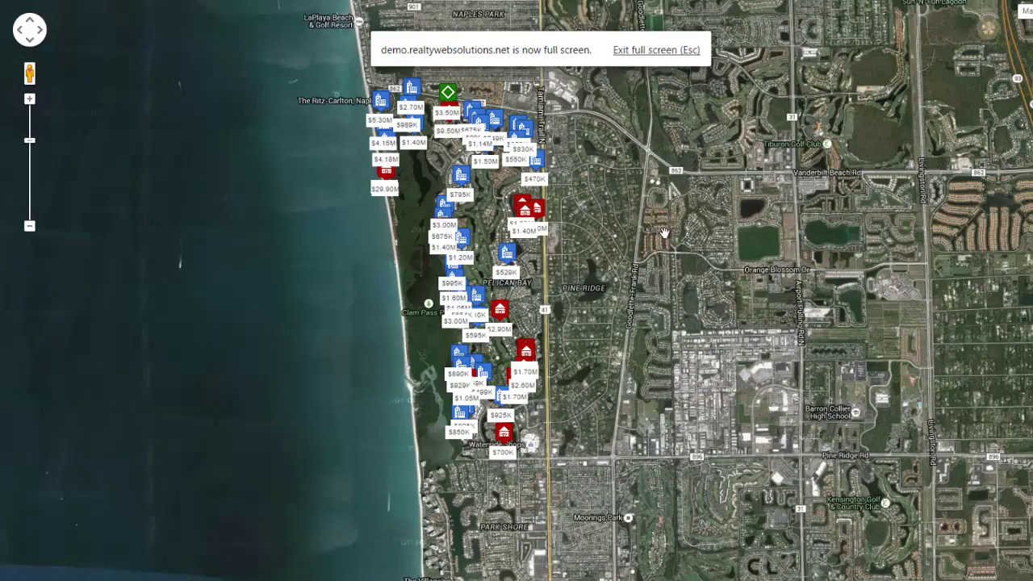
left_click_drag(646, 207, 628, 251)
left_click_drag(406, 294, 476, 226)
scroll(726, 354, "up", 1)
left_click_drag(380, 8, 396, 295)
scroll(315, 222, "up", 1)
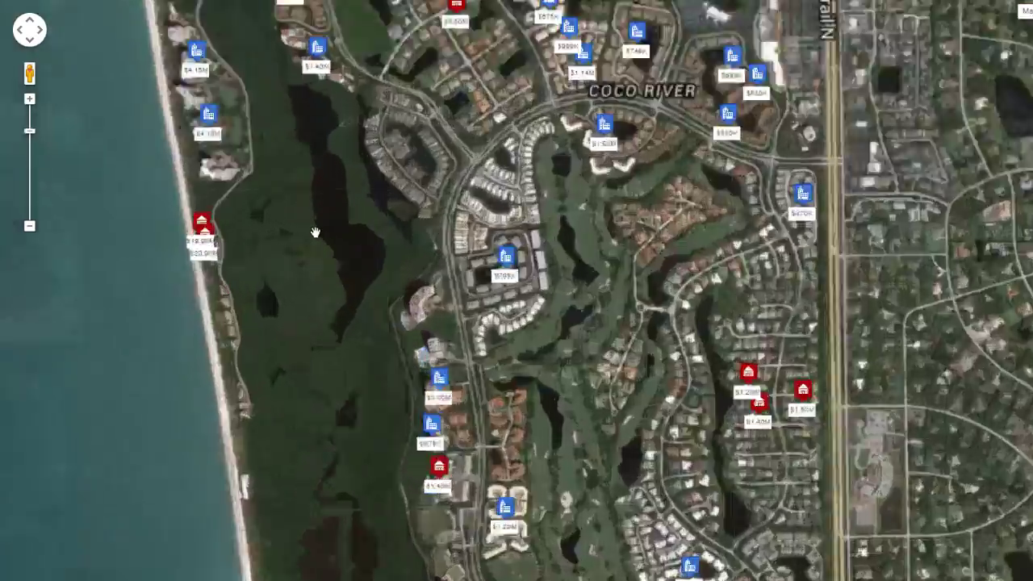
left_click_drag(446, 386, 474, 465)
left_click_drag(357, 132, 379, 267)
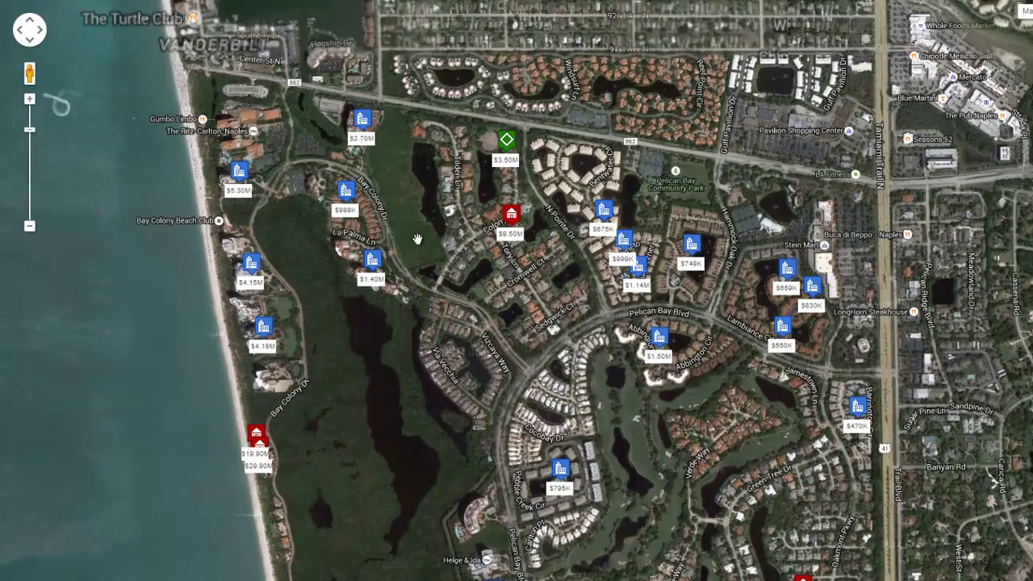
left_click(377, 265)
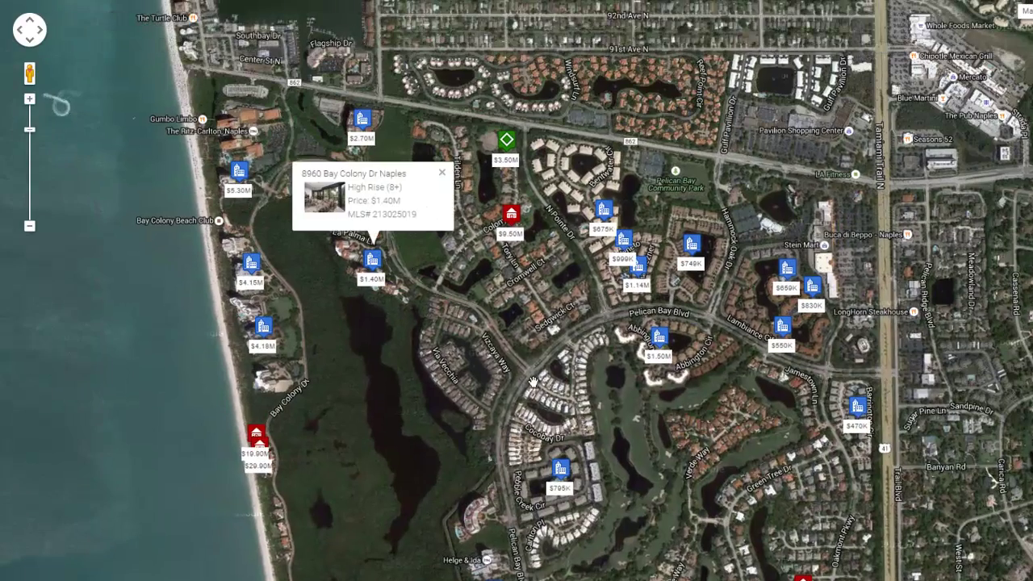
left_click(512, 214)
left_click(442, 173)
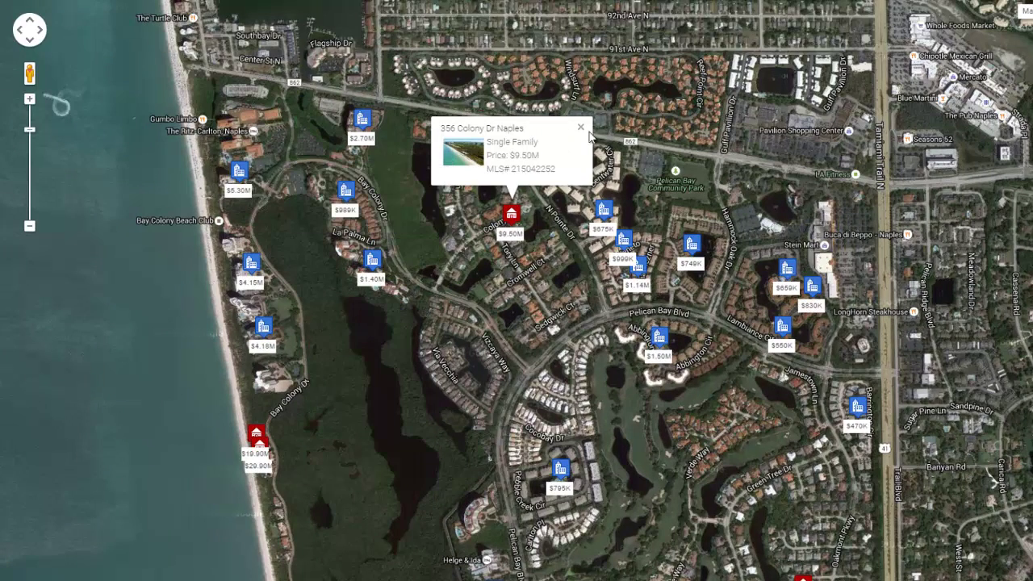
left_click(580, 126)
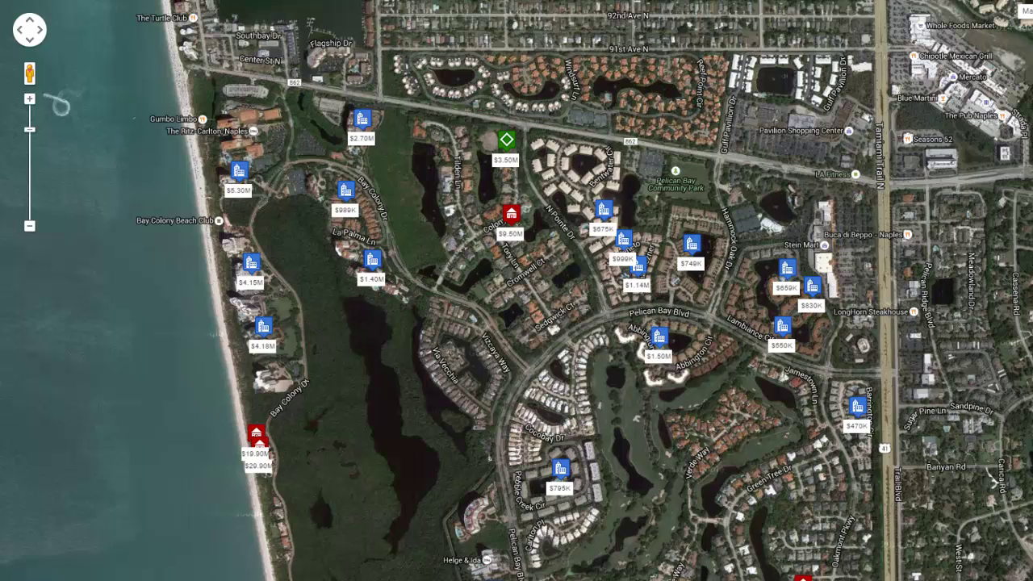
key("Escape")
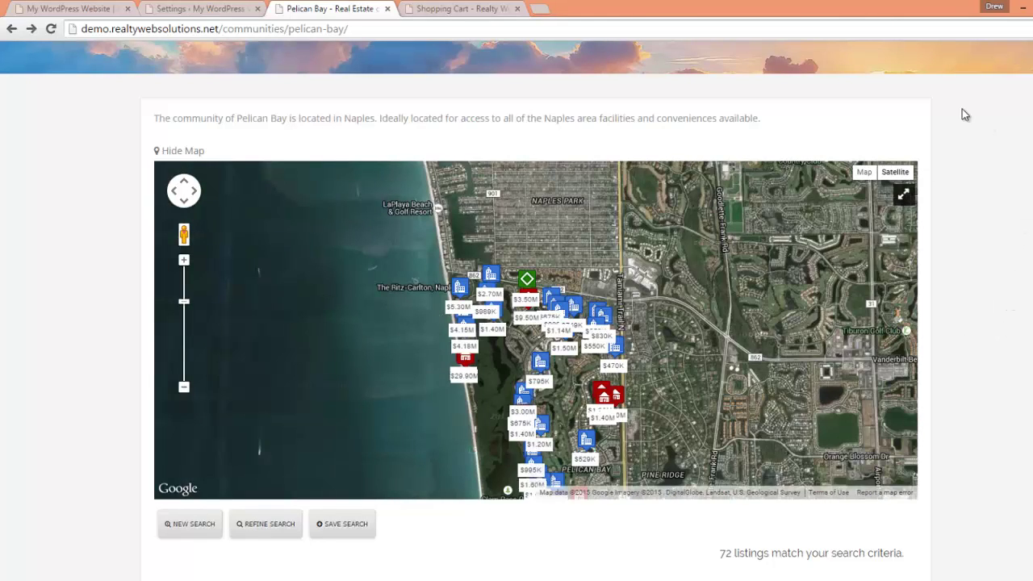
left_click(208, 137)
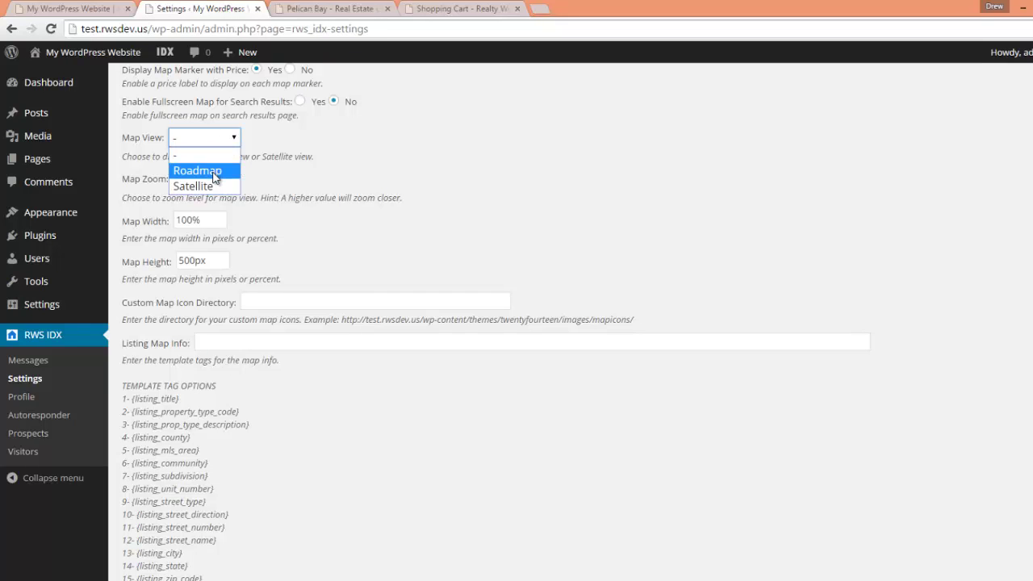
left_click(323, 109)
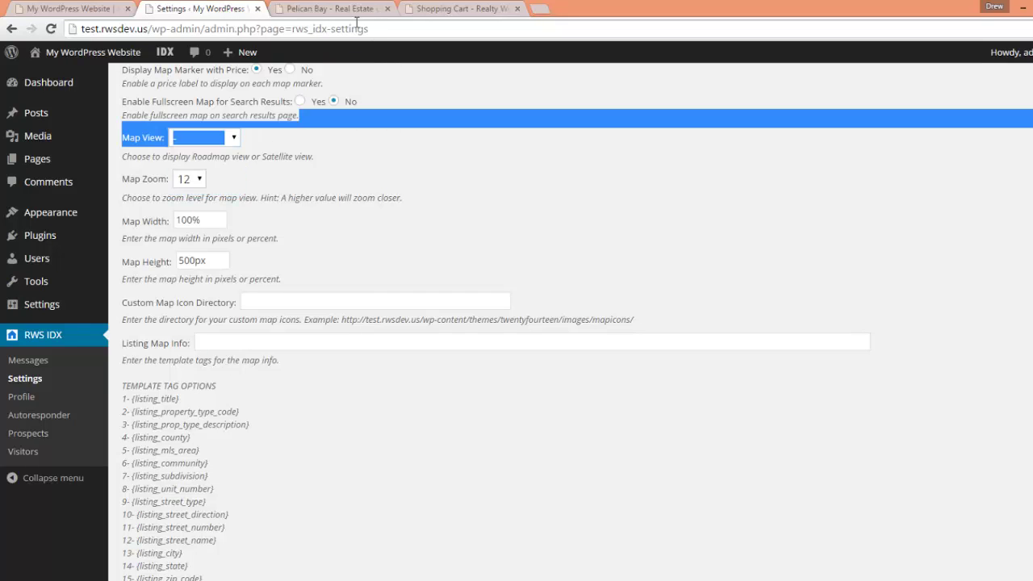
- Switch the Pelican Bay community map to road view and zoom it out, leaving Map View unchanged
left_click(404, 99)
left_click(338, 9)
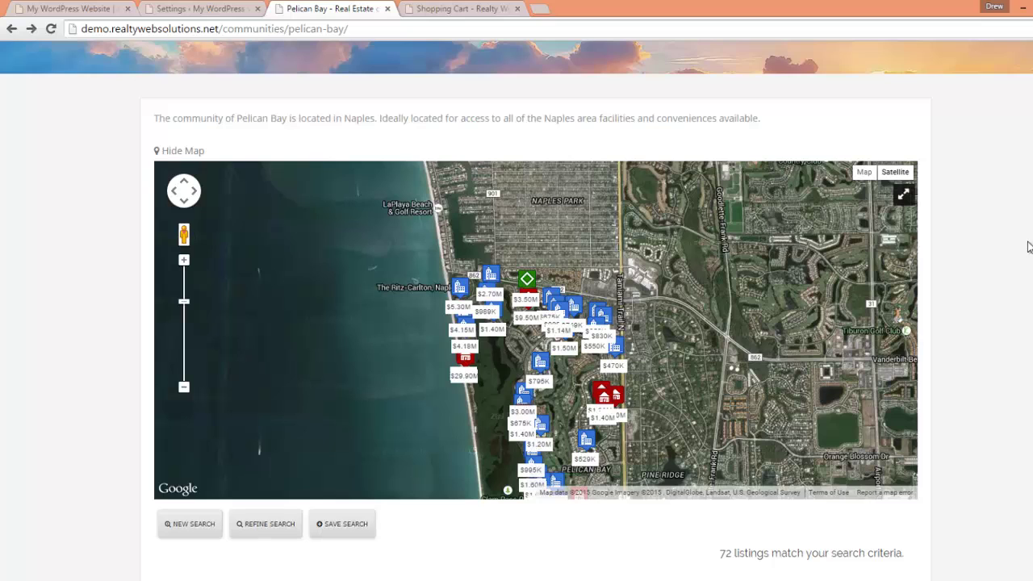
left_click(863, 173)
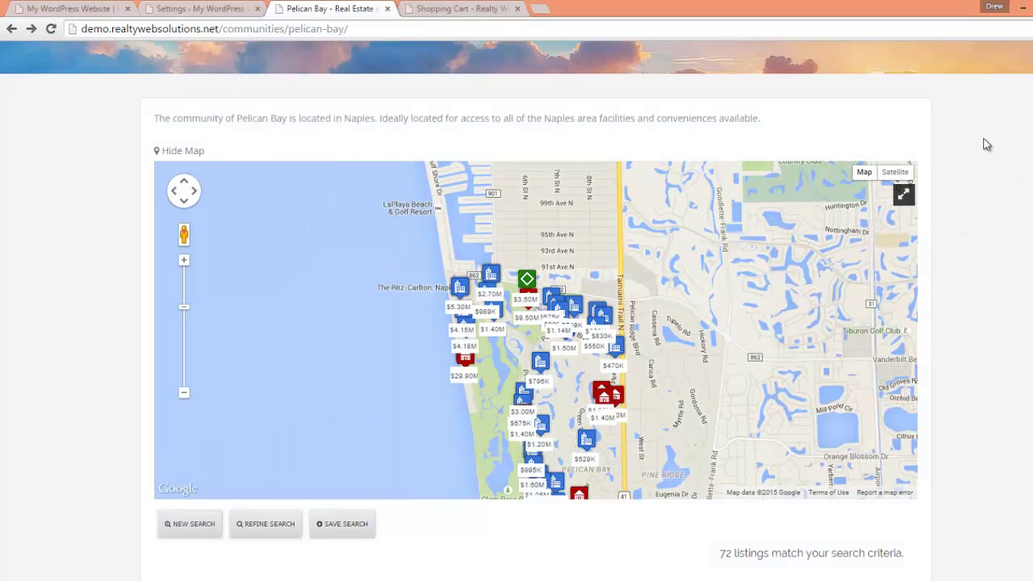
left_click(188, 9)
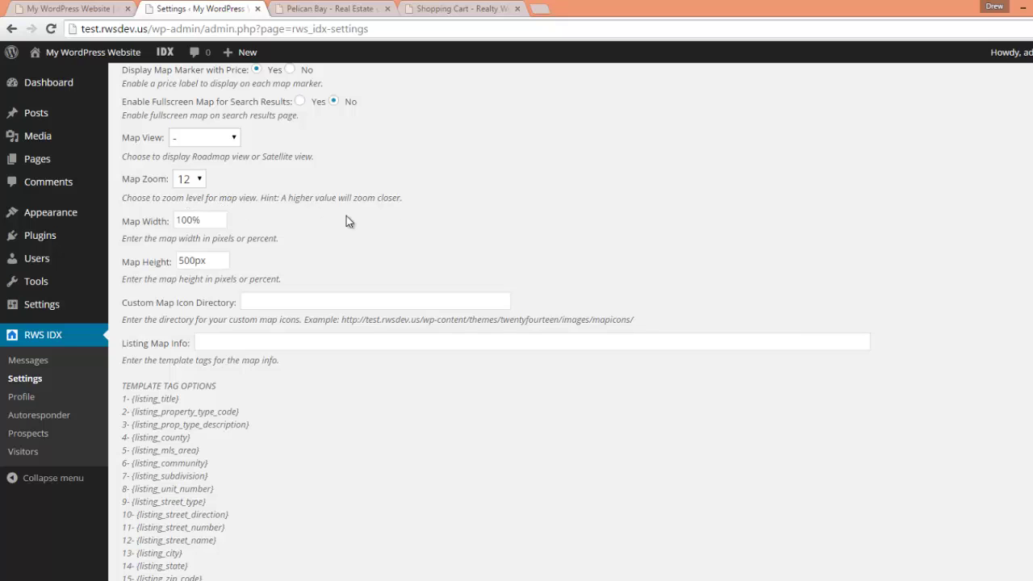
left_click(326, 9)
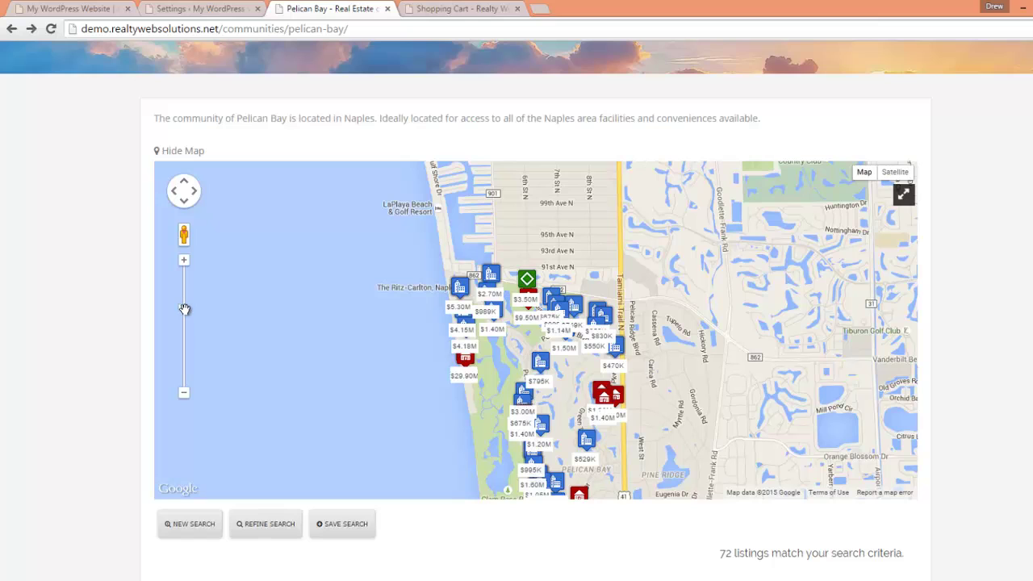
mouse_move(184, 309)
left_mouse_down()
mouse_move(183, 342)
mouse_move(184, 281)
mouse_move(184, 303)
left_mouse_up()
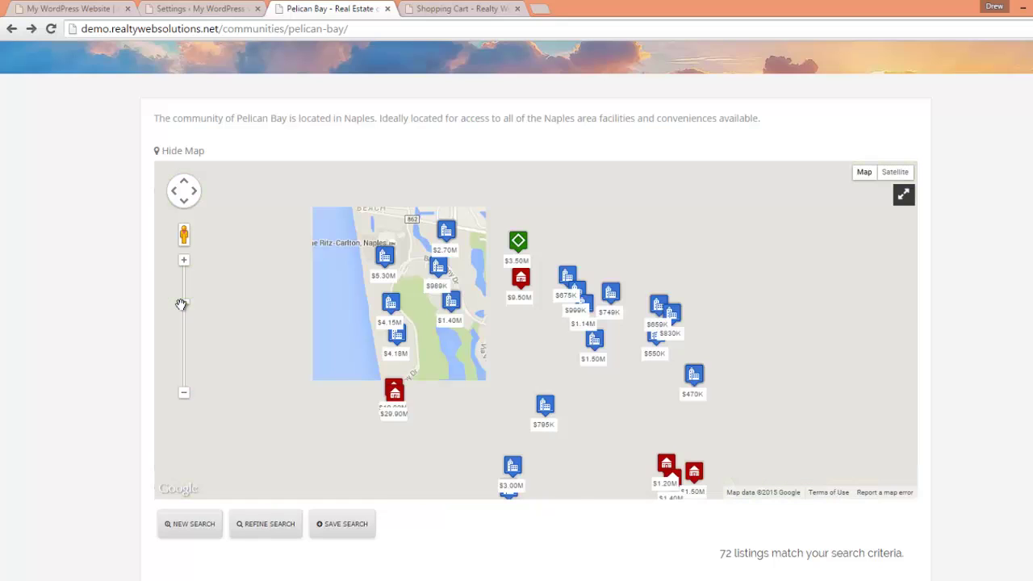
- Review the Map Zoom choices and keep the zoom at 12
left_click(175, 13)
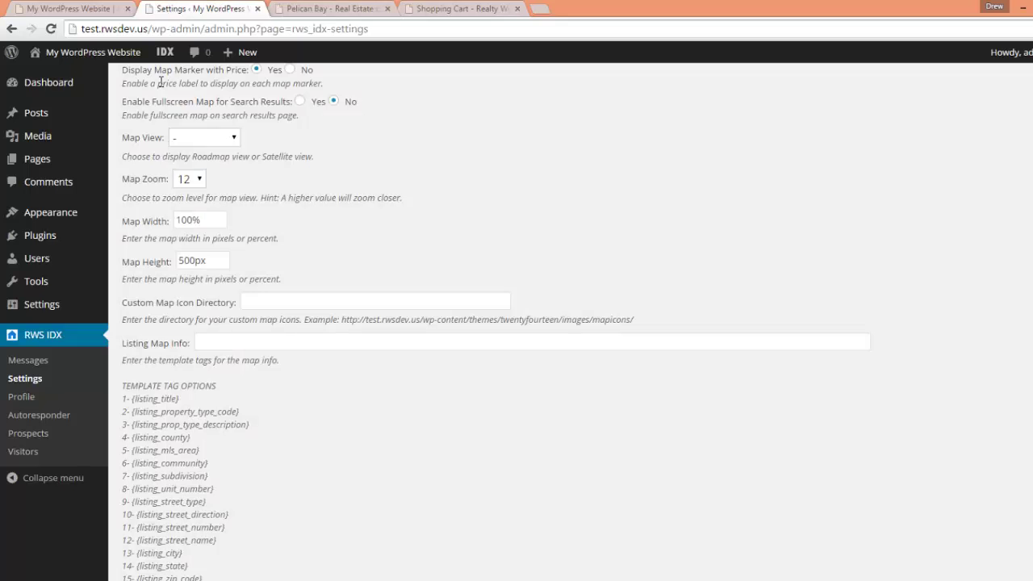
left_click(200, 179)
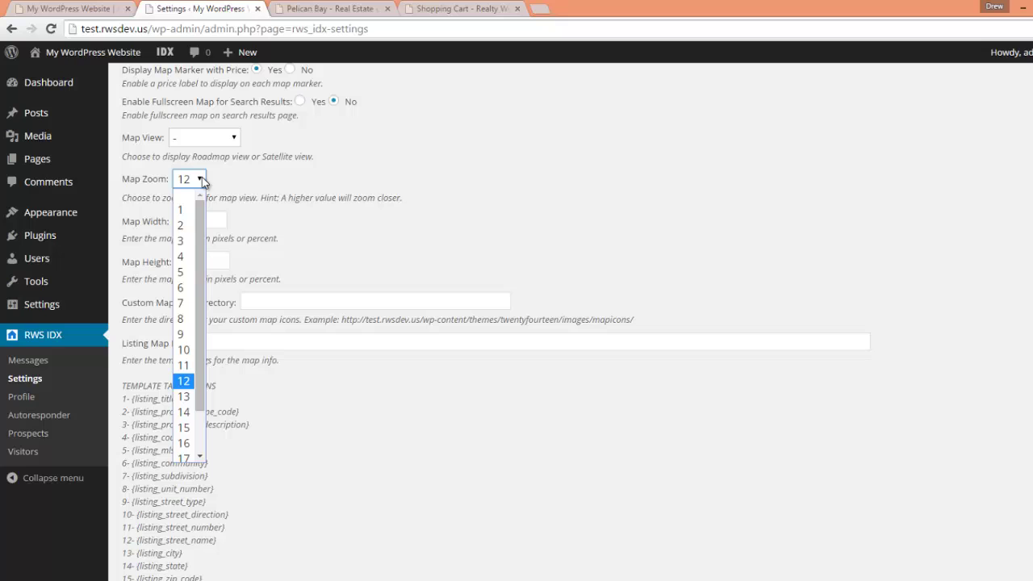
scroll(186, 355, "down", 1)
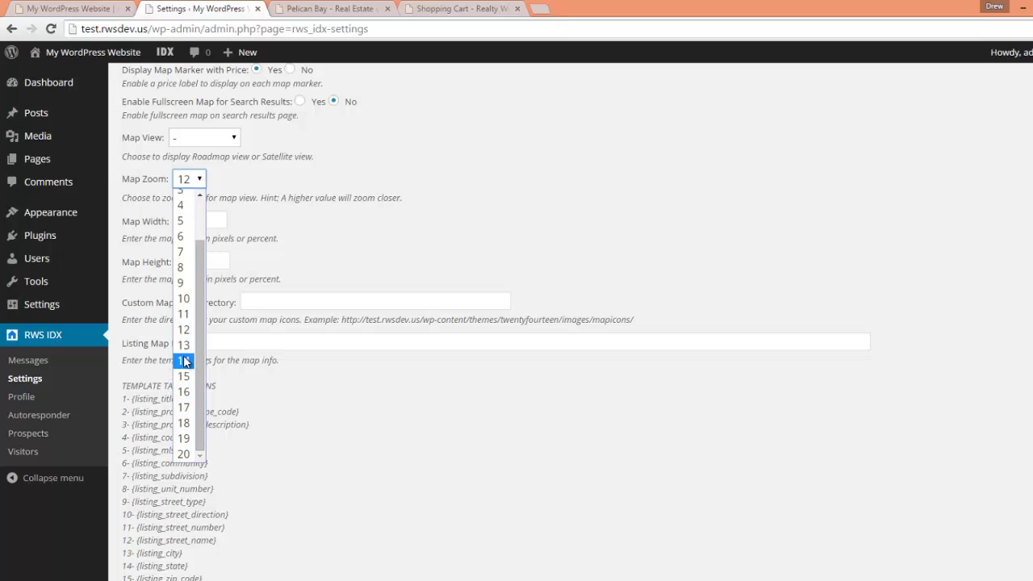
left_click(372, 195)
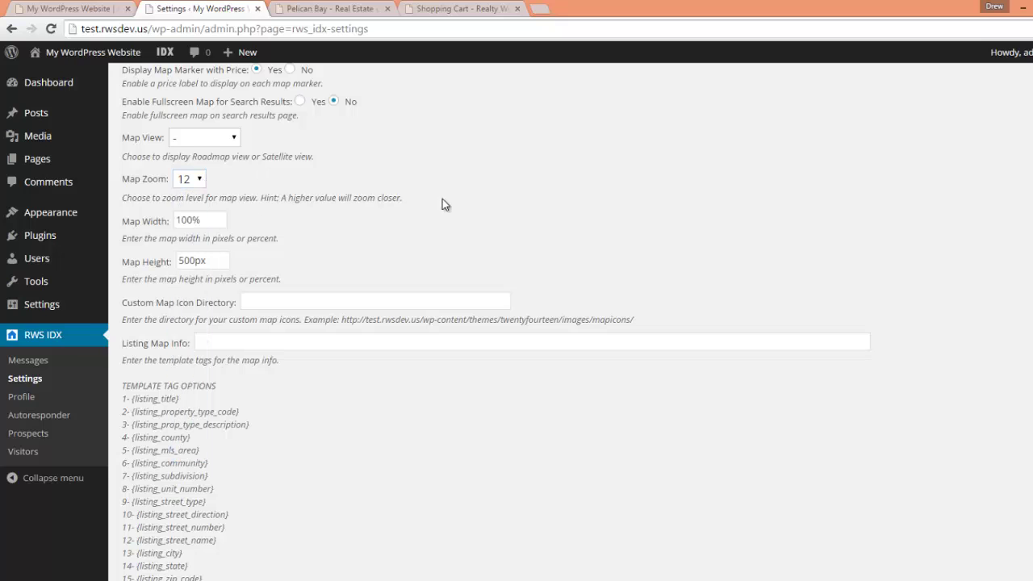
scroll(450, 227, "down", 1)
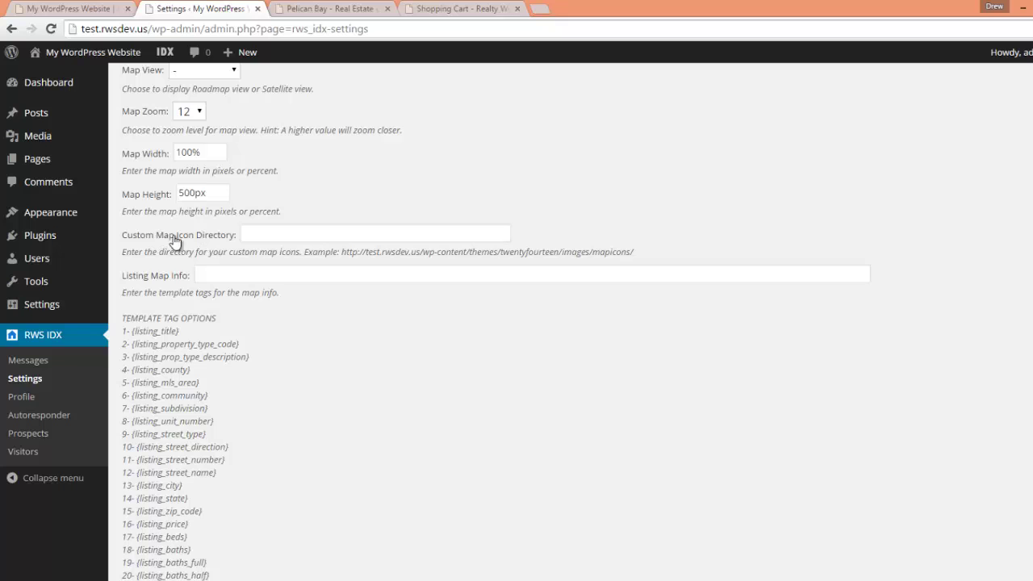
left_click(363, 10)
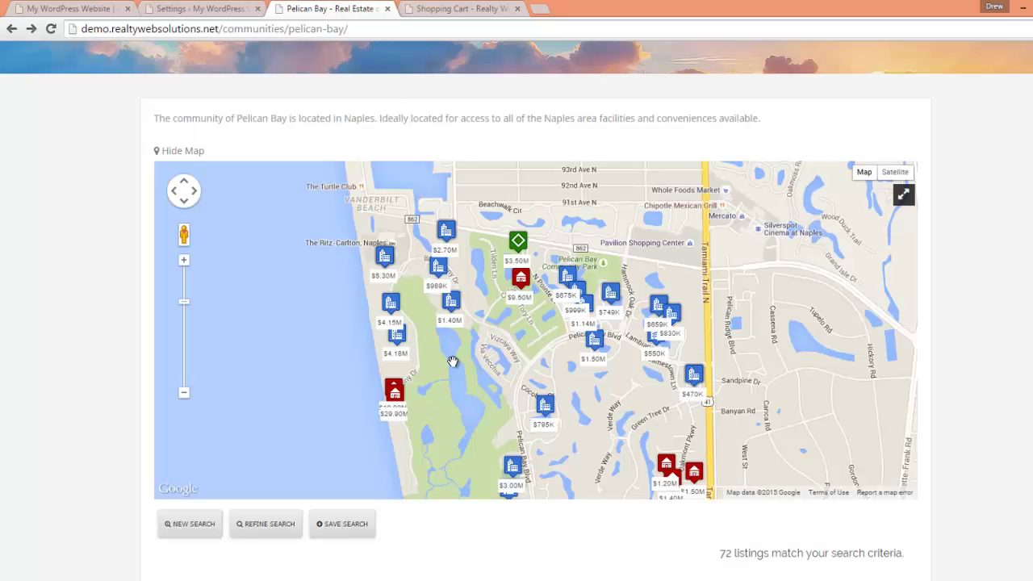
left_click(895, 172)
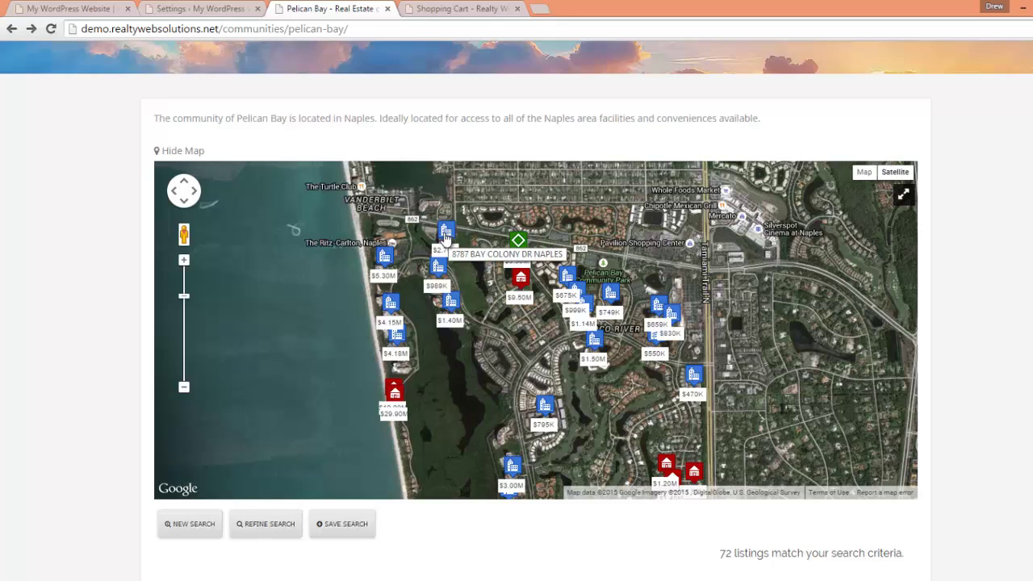
left_click(394, 392)
left_click(469, 310)
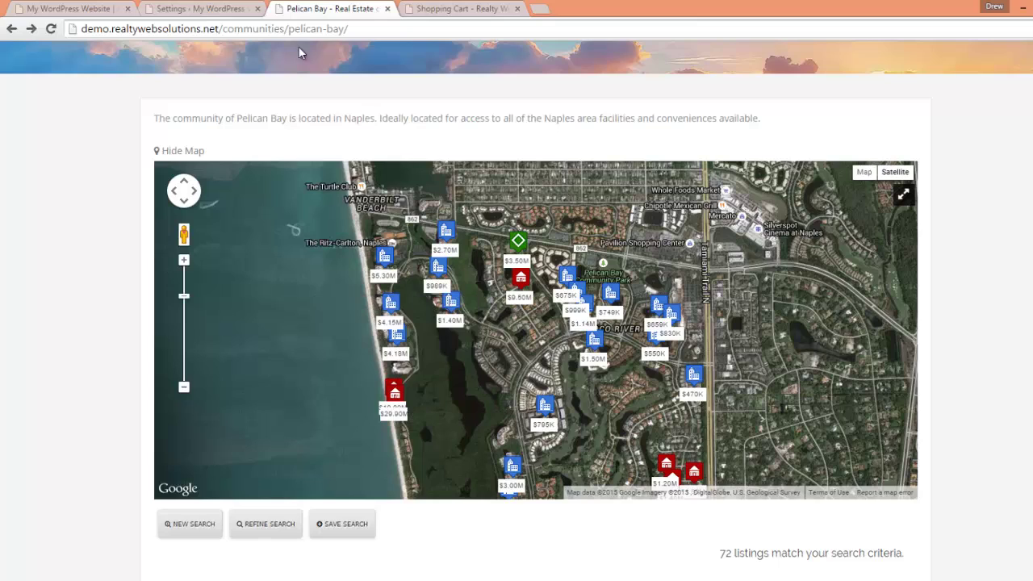
left_click(211, 8)
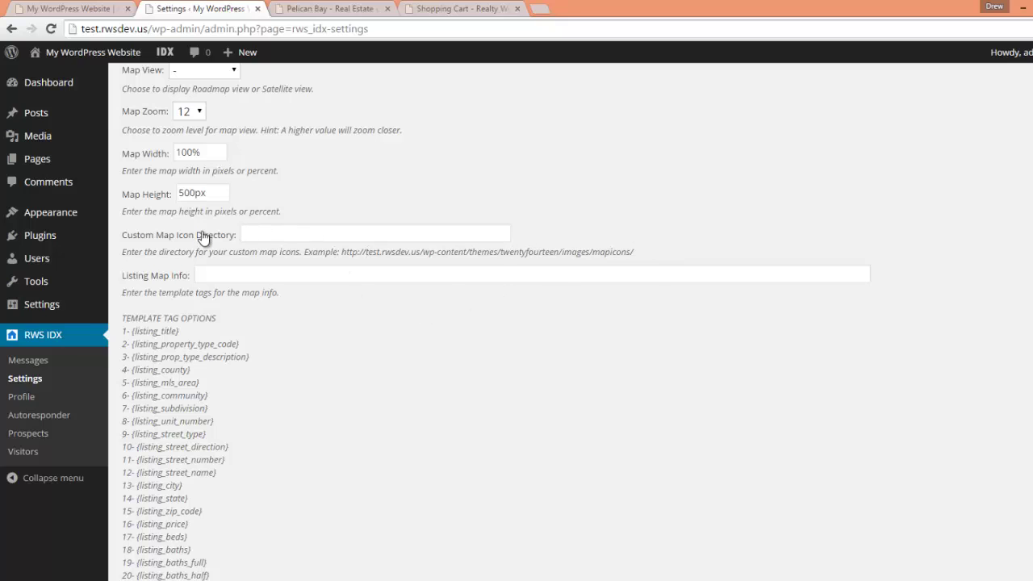
left_click(255, 233)
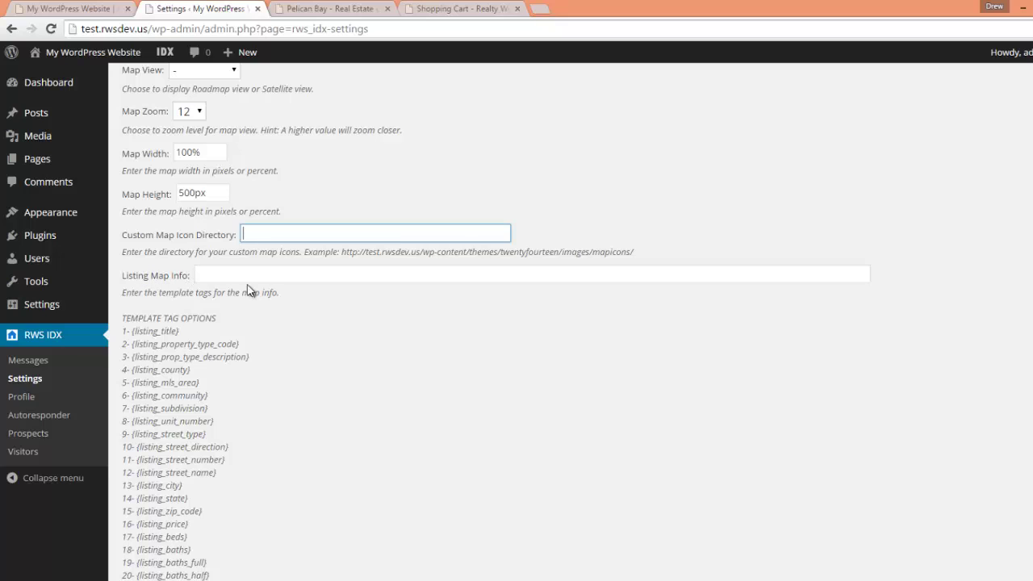
scroll(308, 343, "down", 2)
key("ctrl+Tab")
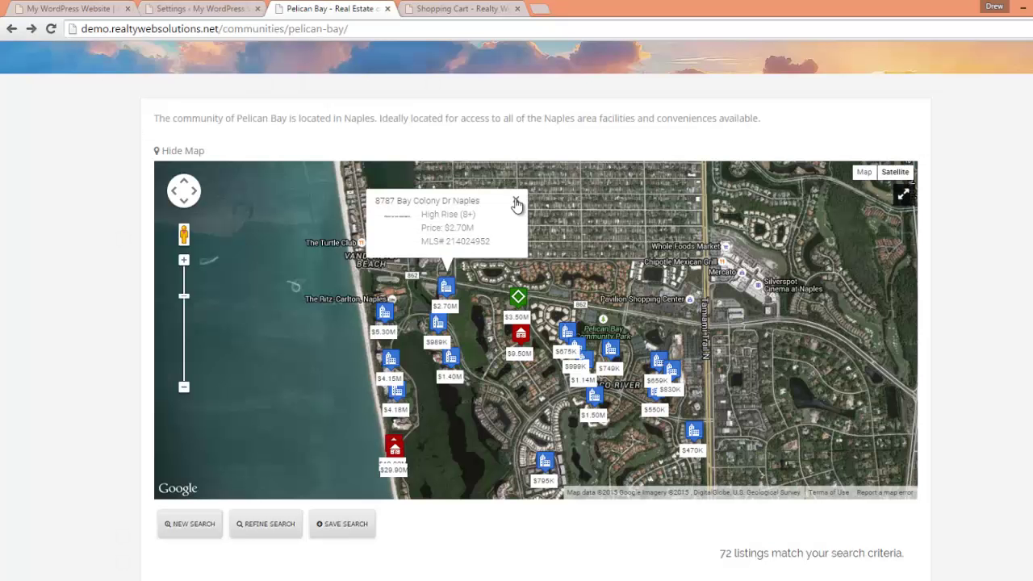
left_click(522, 296)
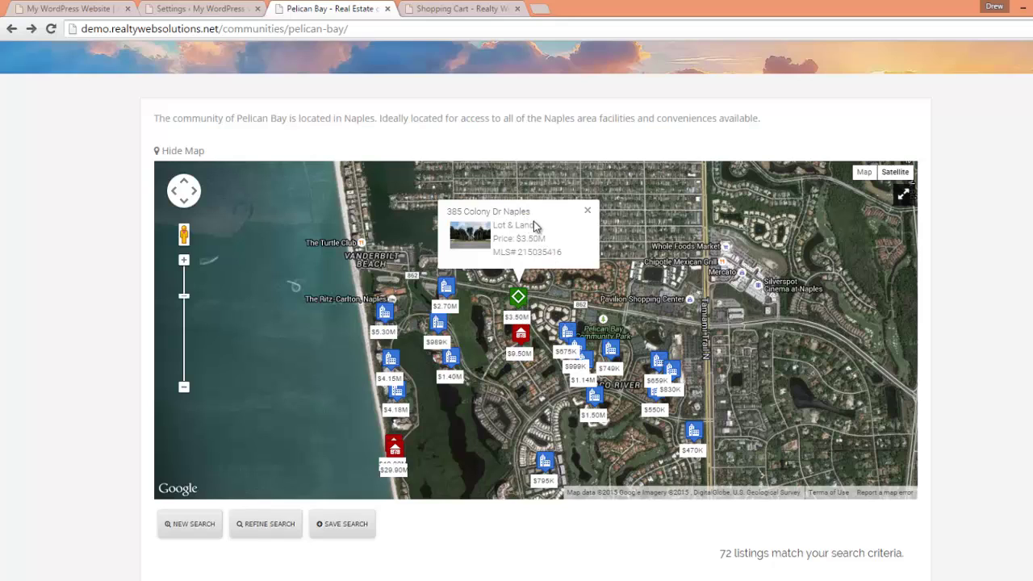
left_click_drag(536, 227, 494, 226)
left_click_drag(574, 259, 493, 224)
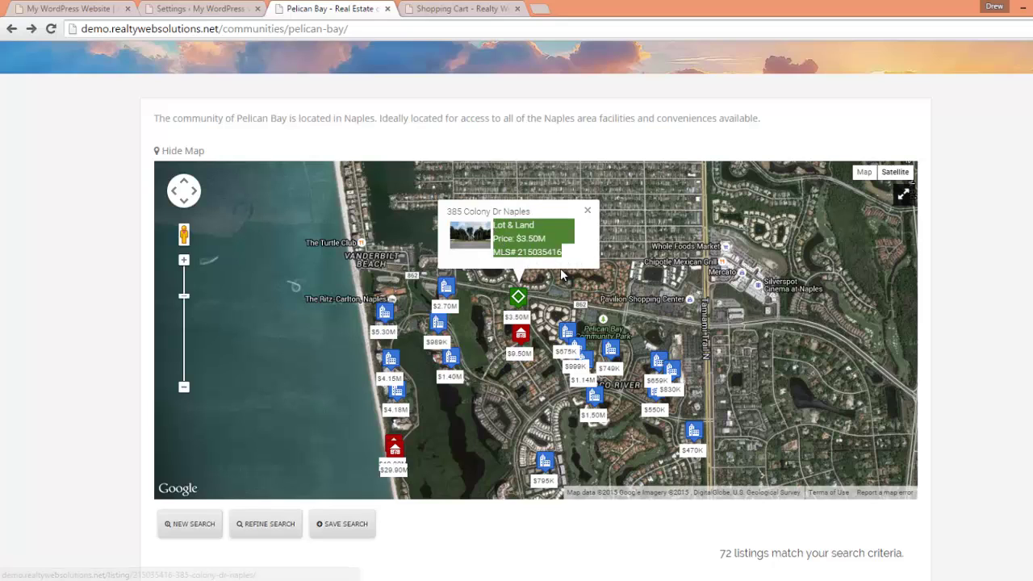
left_click(179, 11)
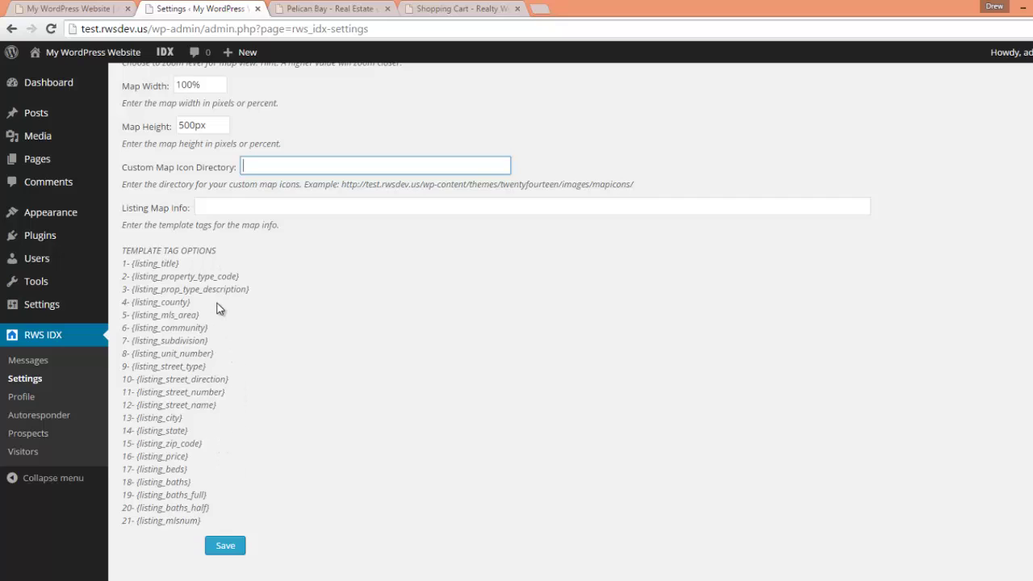
- Copy the {listing_mls_area} tag and paste it into the Listing Map Info field
left_click_drag(200, 315, 133, 315)
key("ctrl+c")
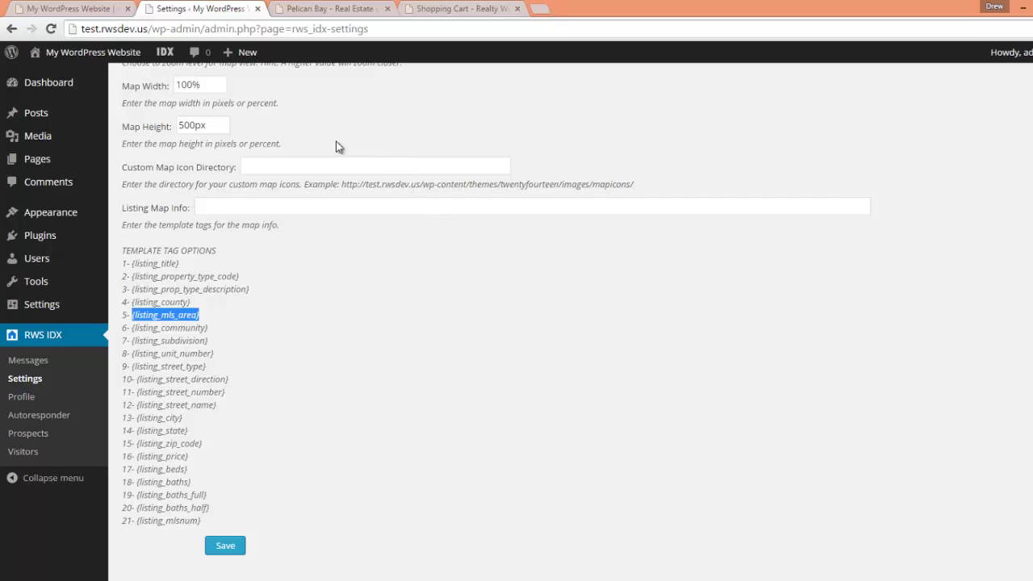
left_click(313, 203)
key("ctrl+v")
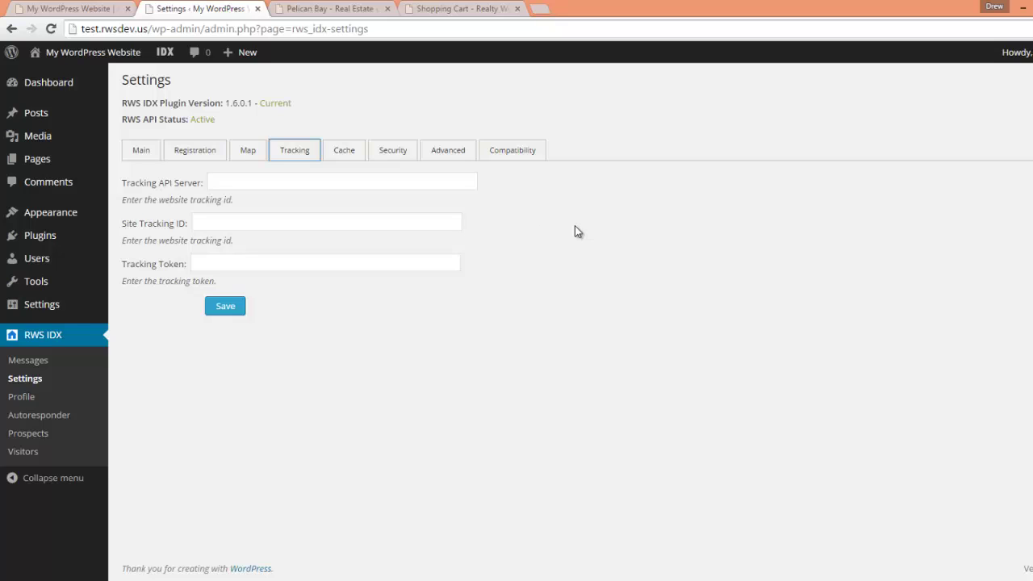
- Set Cache Mode to Yes and Cache Time to Daily in the Cache settings
left_click(353, 153)
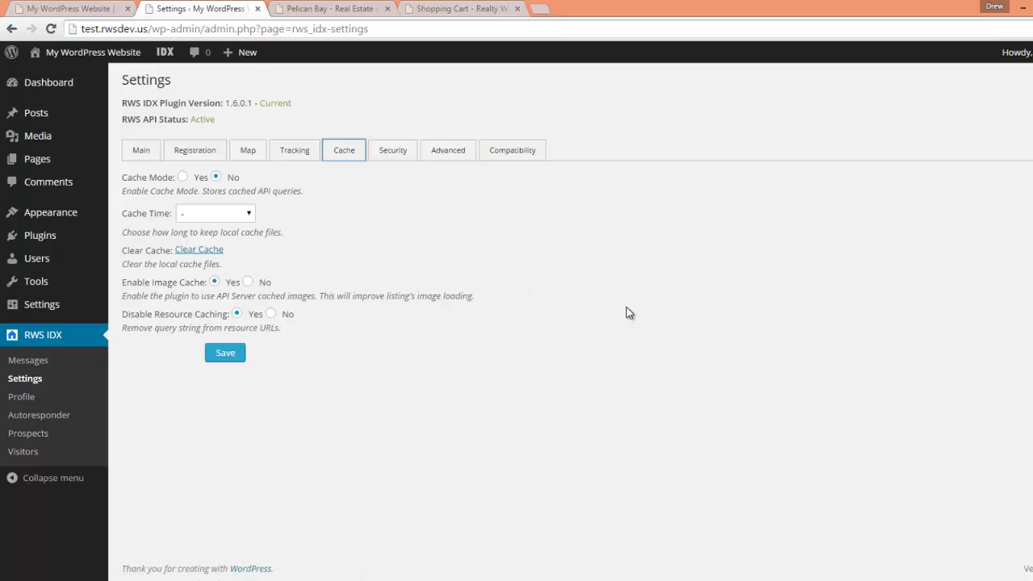
left_click(182, 177)
left_click(182, 178)
left_click(252, 212)
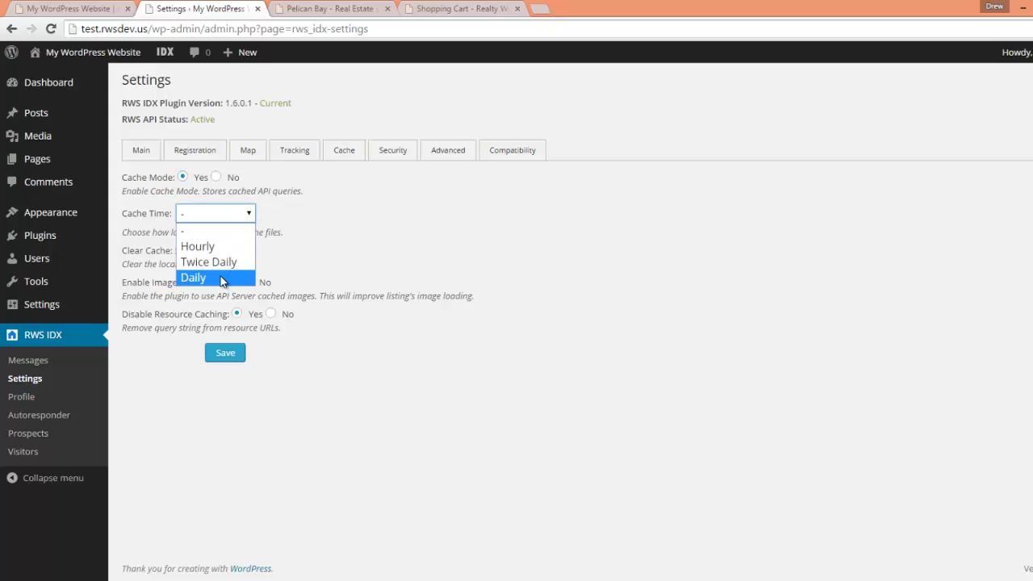
left_click(223, 278)
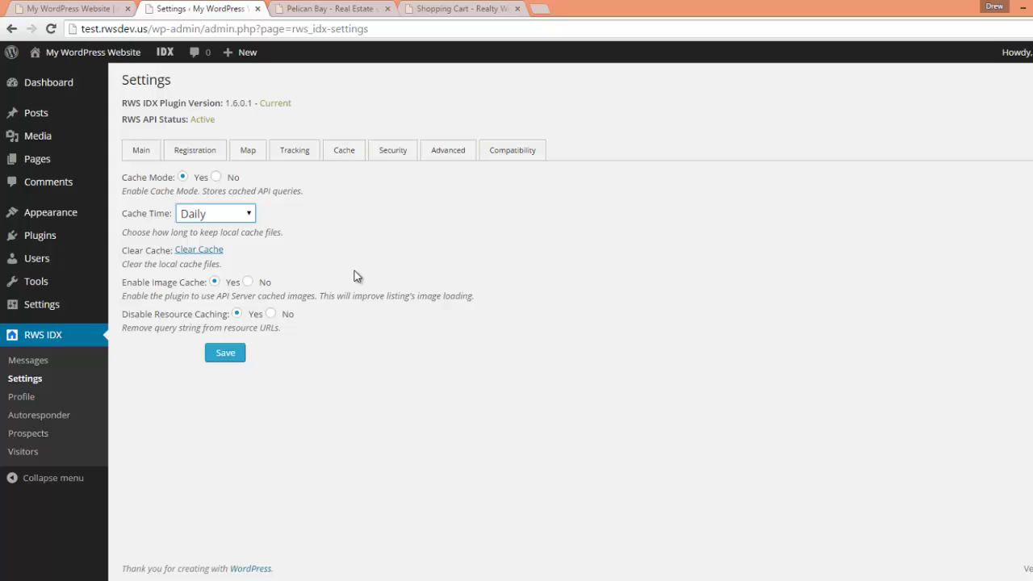
left_click(393, 150)
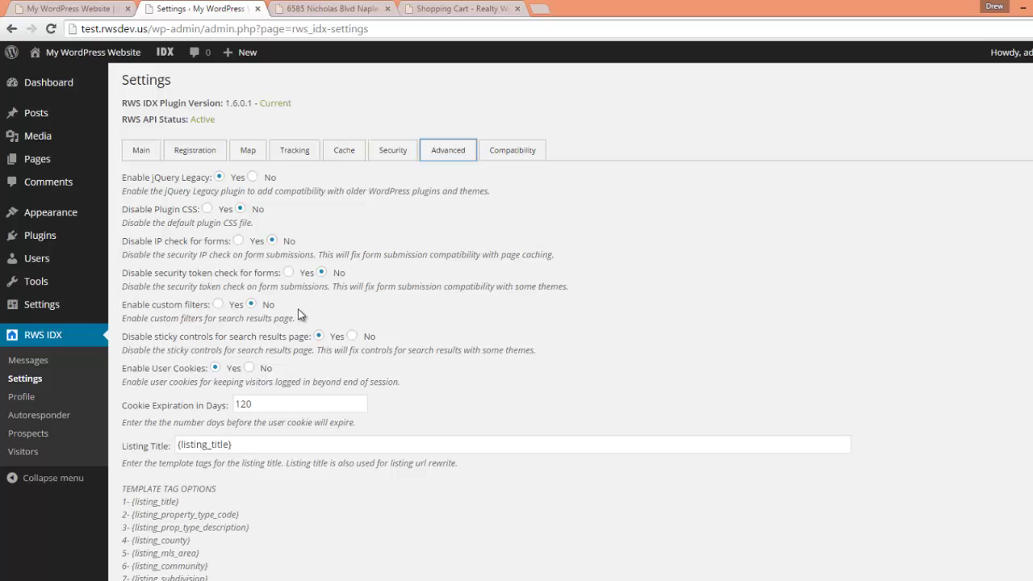
- Clear the Listing Title template and paste in {listing_street_number} and {listing_street_name}
scroll(298, 314, "down", 3)
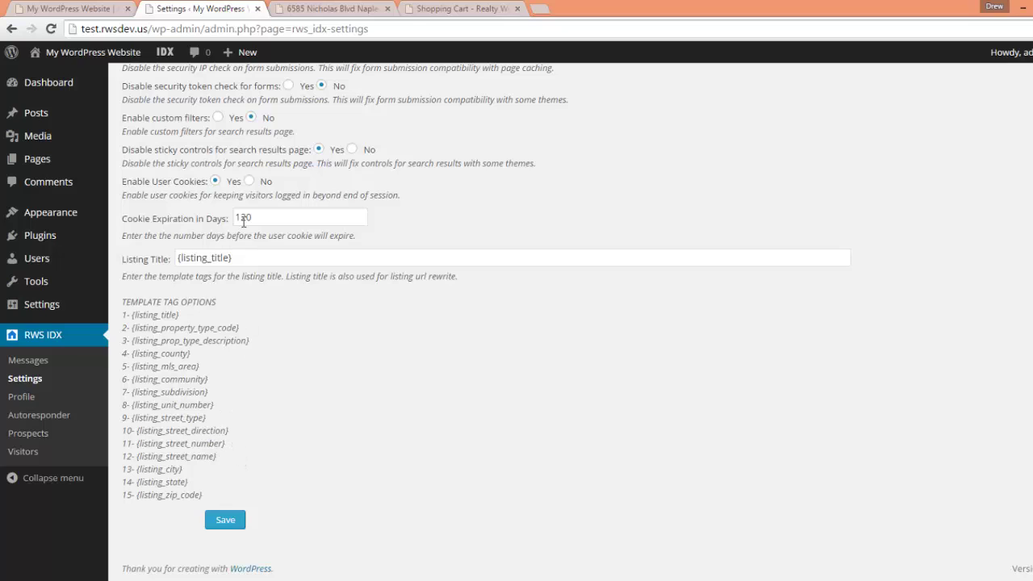
left_click_drag(247, 259, 80, 266)
mouse_move(80, 267)
key("BackSpace")
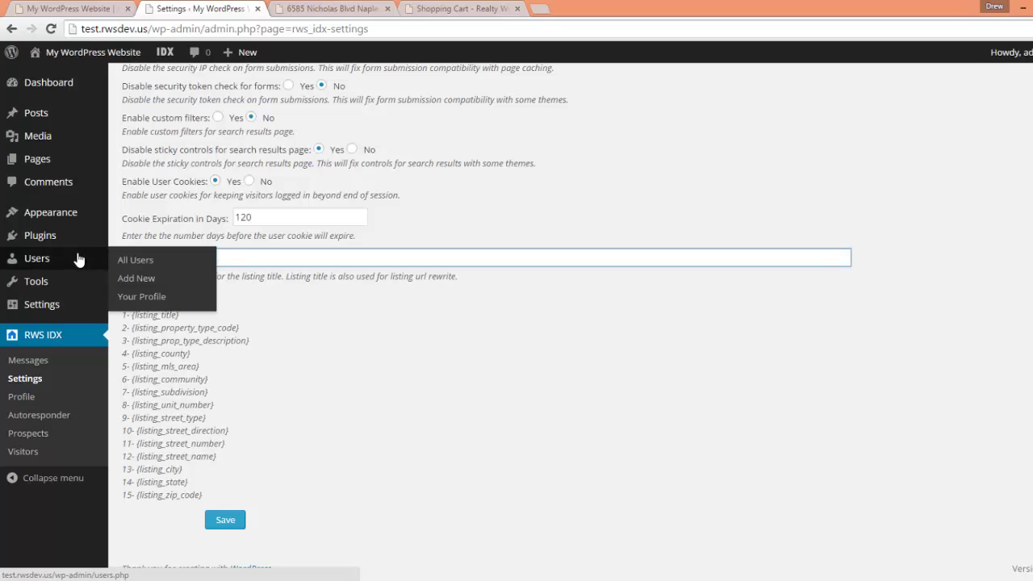
left_click_drag(226, 443, 137, 444)
key("ctrl+c")
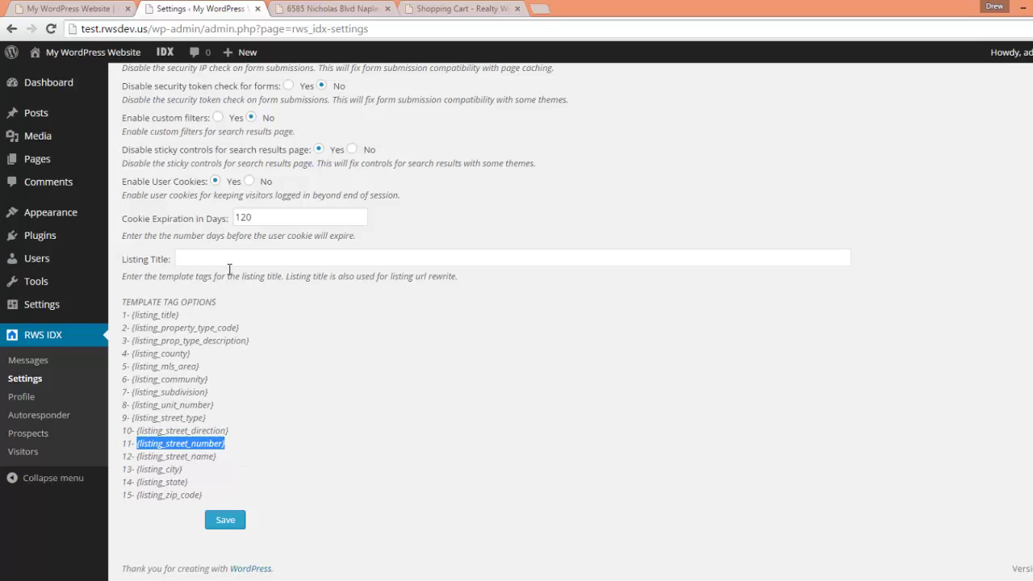
left_click(227, 260)
key("ctrl+v")
left_click_drag(217, 457, 134, 457)
key("ctrl+c")
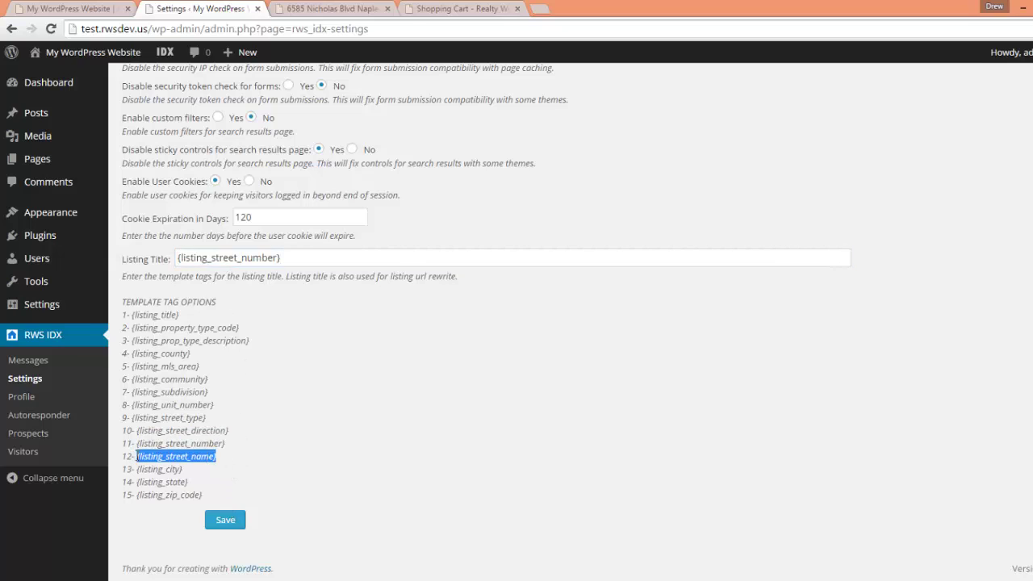
left_click(337, 260)
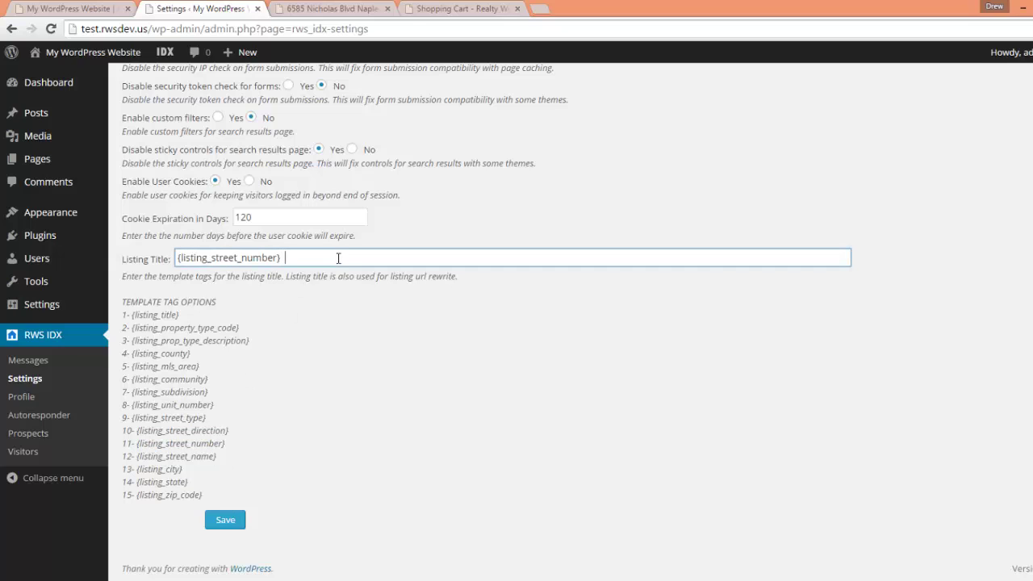
key("ctrl+v")
- Append {listing_city} and {listing_state} to the Listing Title template
left_click_drag(184, 469, 136, 469)
key("ctrl+c")
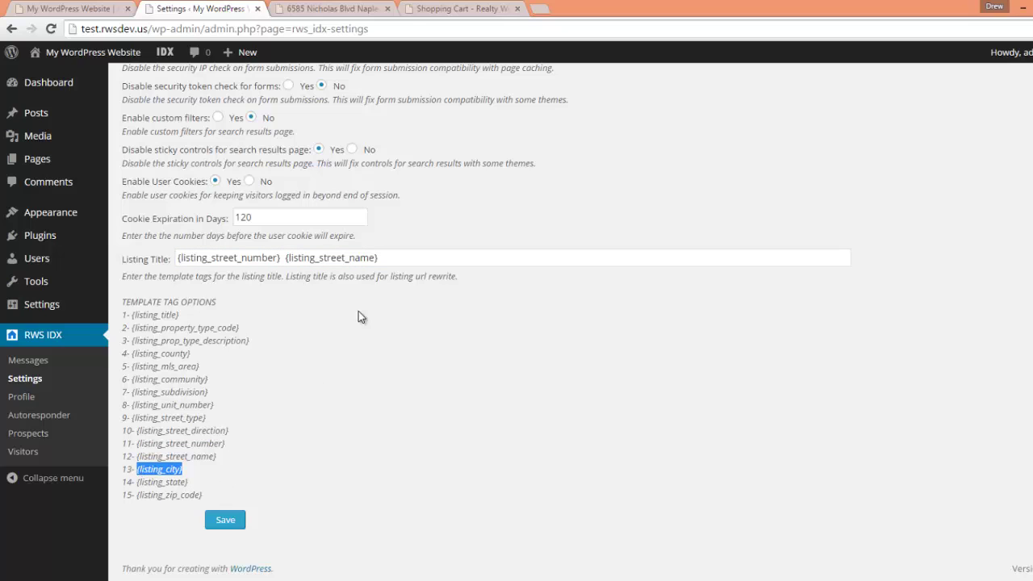
left_click(409, 259)
key("ctrl+v")
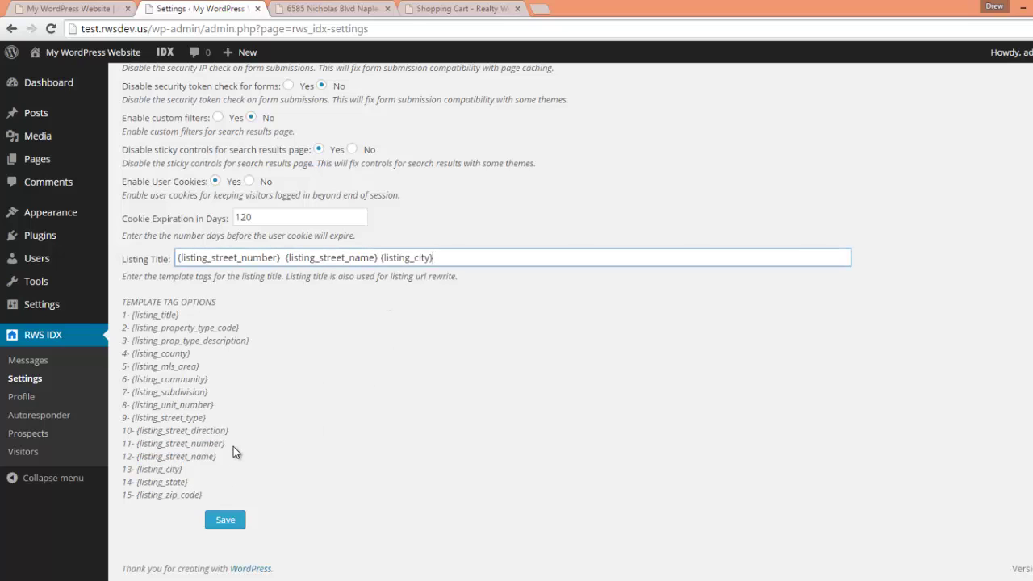
left_click_drag(190, 482, 138, 485)
key("ctrl+c")
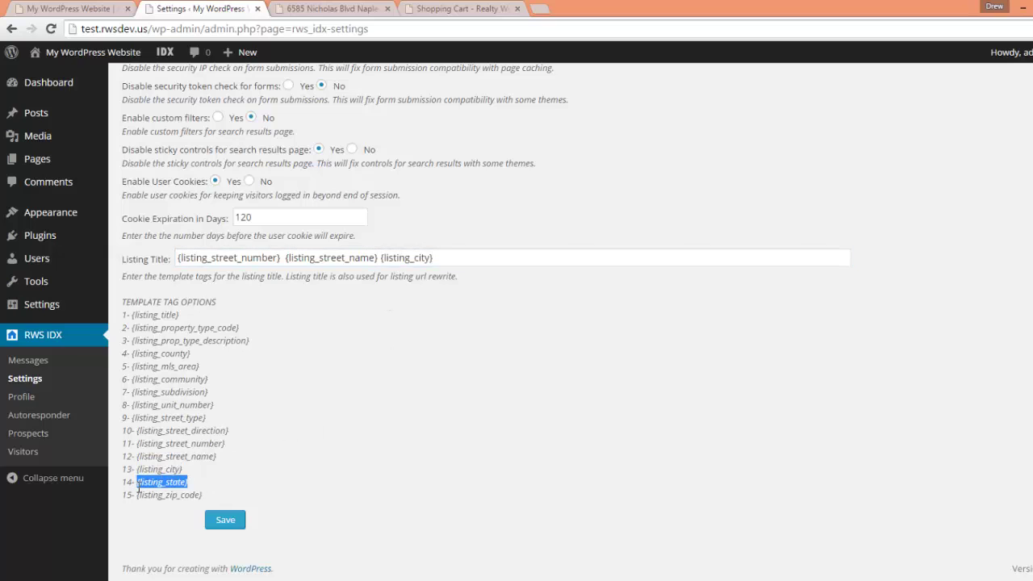
left_click(509, 259)
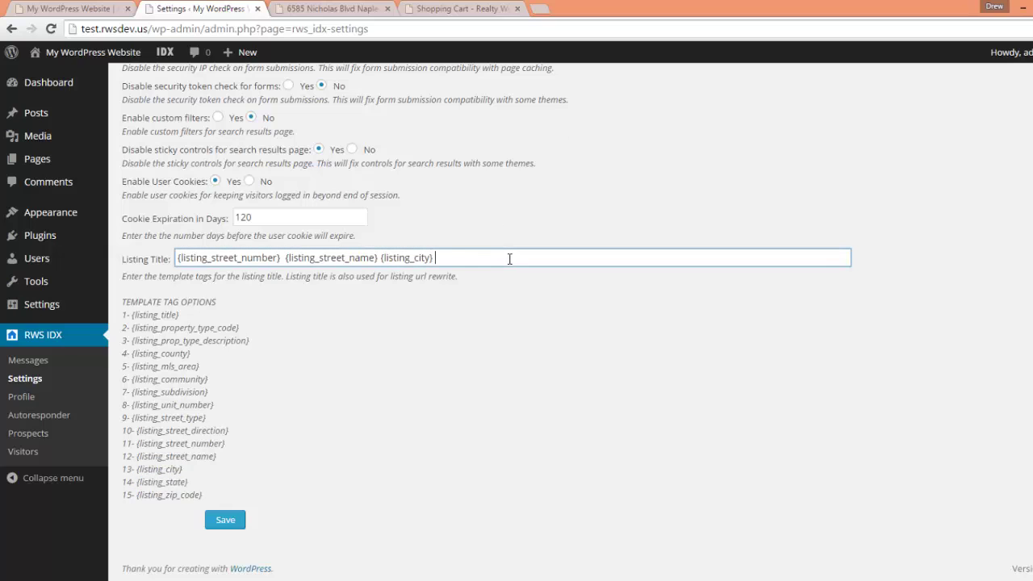
key("ctrl+v")
left_click(314, 6)
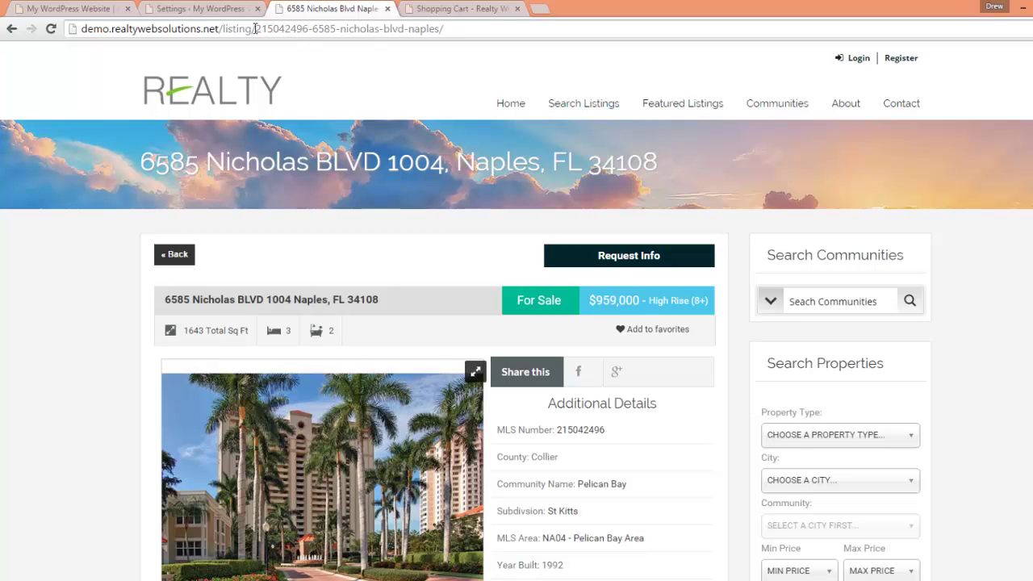
left_click_drag(255, 29, 440, 38)
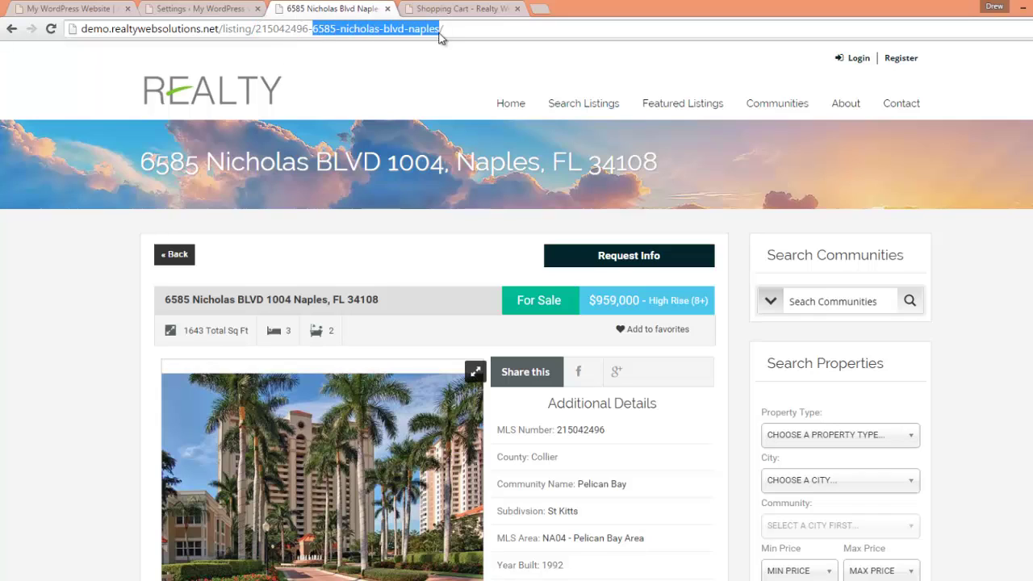
left_click(490, 30)
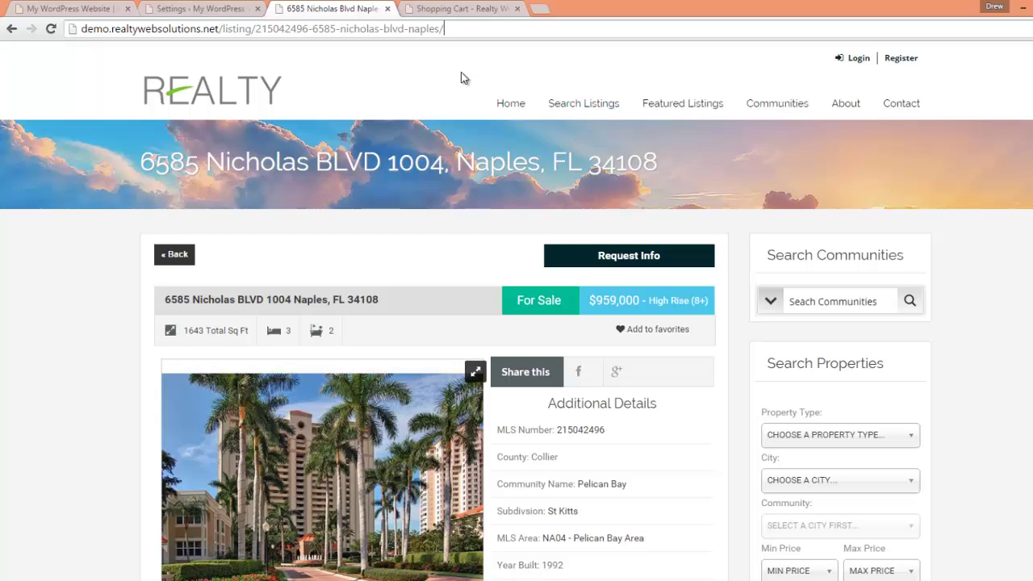
left_click(202, 9)
left_click(511, 150)
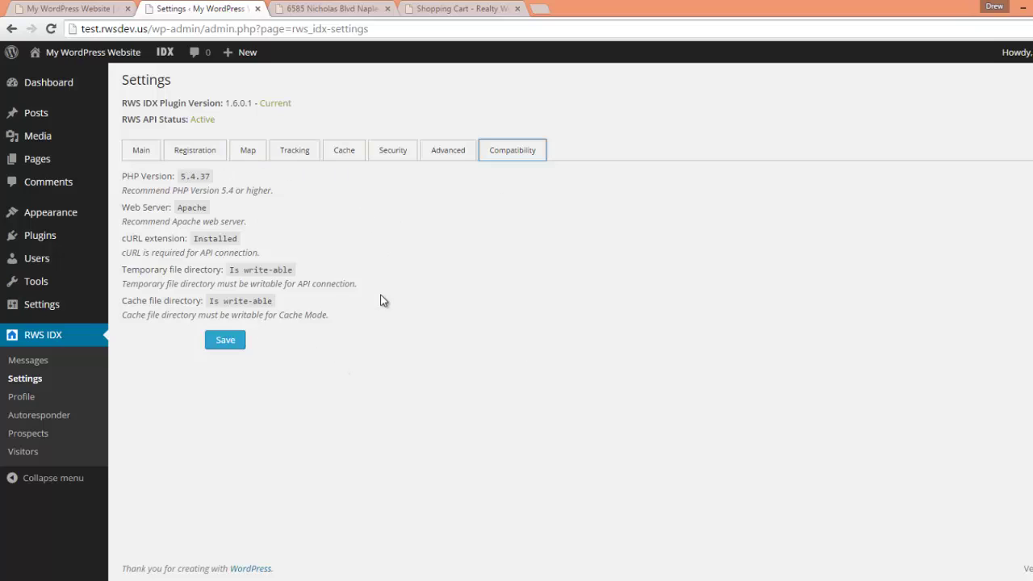
- Save the RWS IDX Lite settings and return to the plugin's Main settings tab
left_click(226, 343)
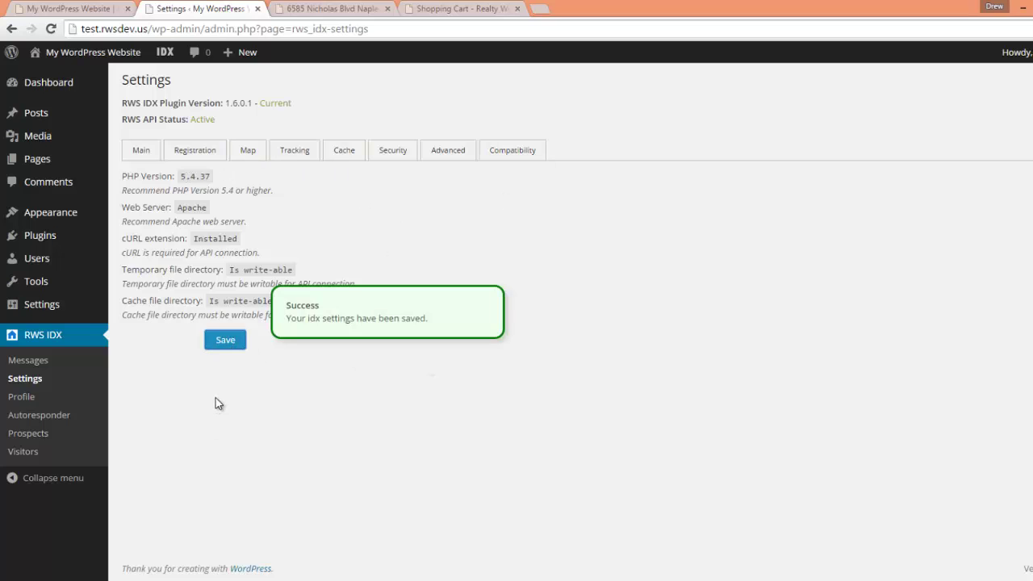
left_click(143, 152)
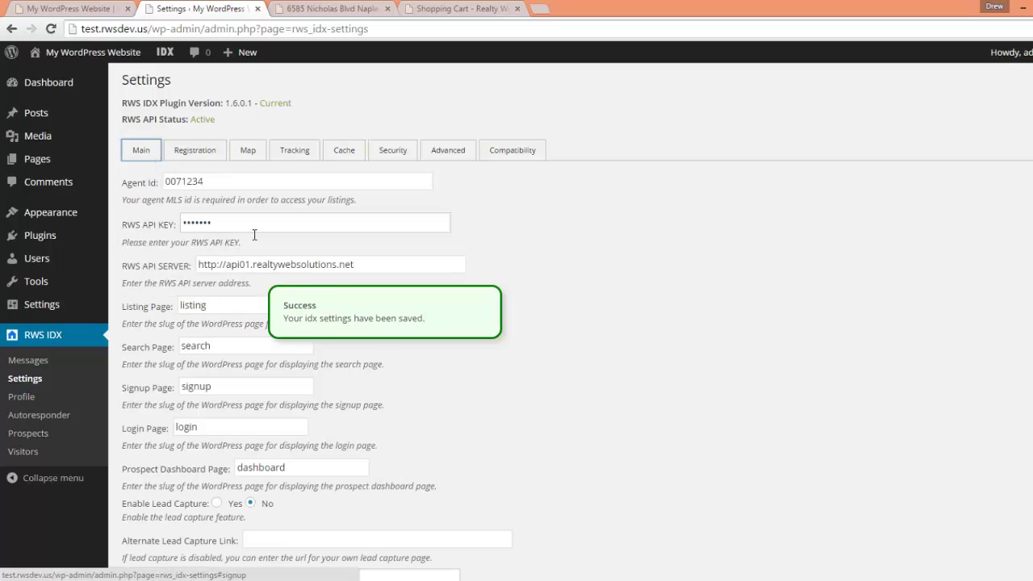